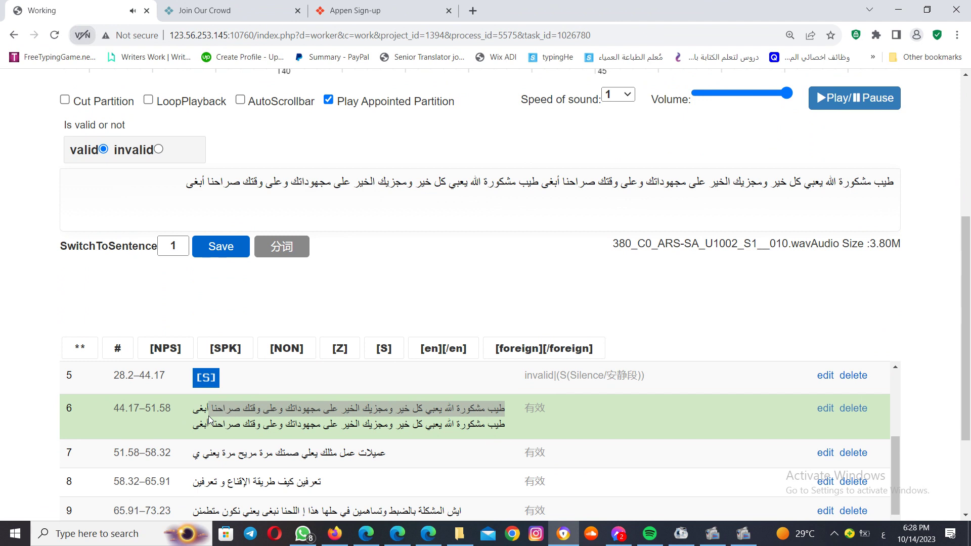
Delete the duplicated second copy of the sentence from the segment 6 transcript, leaving one copy ending in أبغى
{"action": "triple_click", "coordinate": [208, 416]}
{"action": "left_click", "coordinate": [681, 210]}
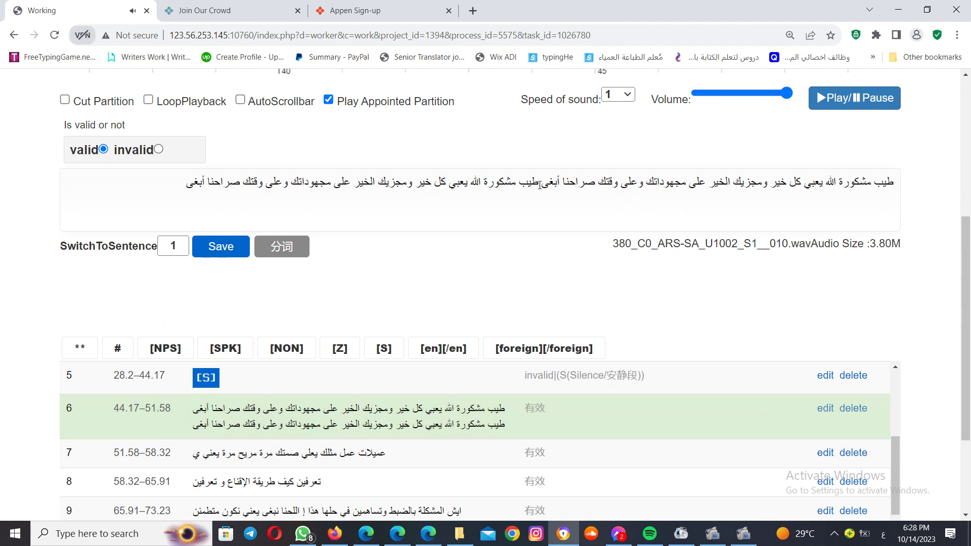
{"action": "left_click_drag", "start_coordinate": [542, 185], "coordinate": [823, 194]}
{"action": "key", "text": "BackSpace"}
{"action": "key", "text": "BackSpace"}
{"action": "key", "text": "BackSpace"}
{"action": "key", "text": "BackSpace"}
{"action": "key", "text": "BackSpace"}
{"action": "key", "text": "BackSpace"}
{"action": "key", "text": "BackSpace"}
{"action": "key", "text": "BackSpace"}
{"action": "key", "text": "BackSpace"}
{"action": "key", "text": "BackSpace"}
{"action": "key", "text": "BackSpace"}
{"action": "key", "text": "BackSpace"}
{"action": "key", "text": "BackSpace"}
{"action": "key", "text": "BackSpace"}
{"action": "key", "text": "BackSpace"}
{"action": "key", "text": "BackSpace"}
{"action": "key", "text": "BackSpace"}
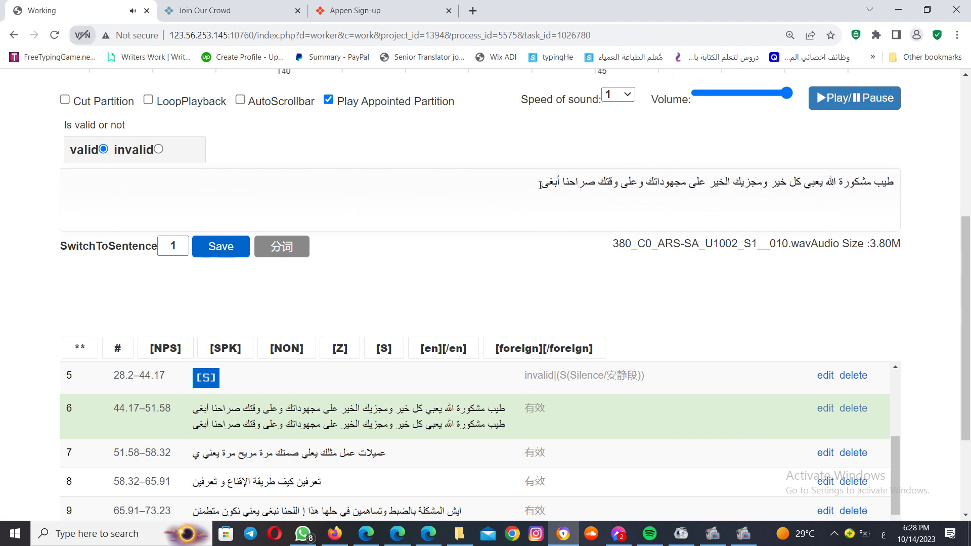
End the segment 6 transcript with a period and save it
{"action": "key", "text": "Return"}
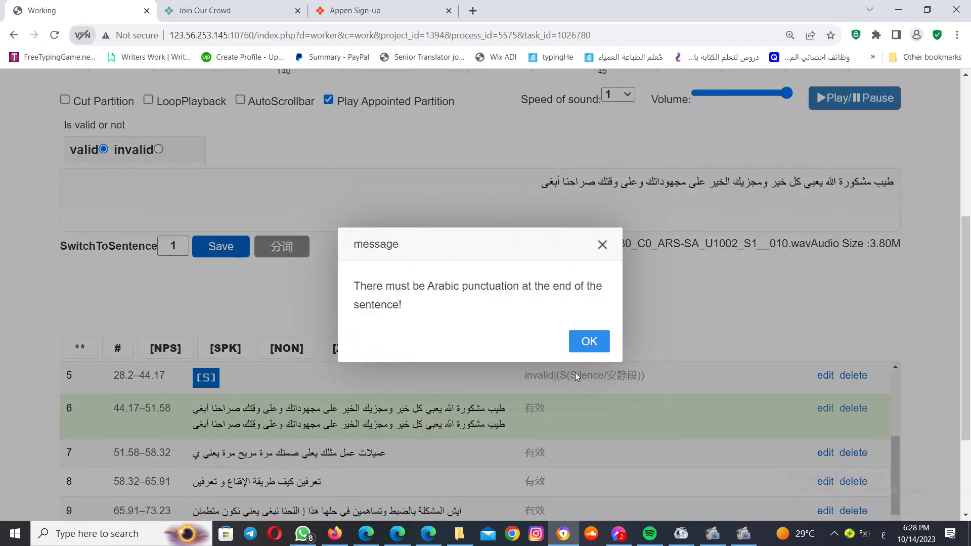
{"action": "left_click", "coordinate": [588, 341]}
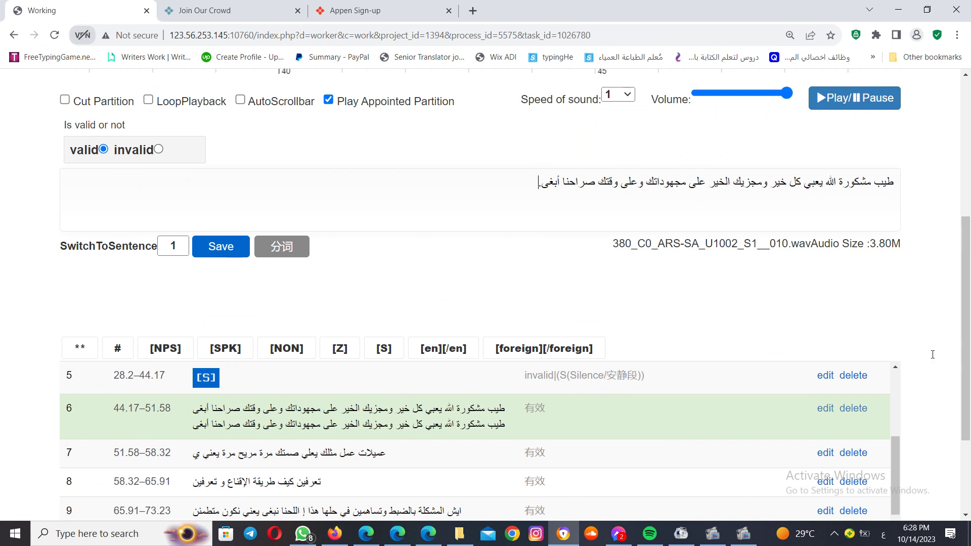
{"action": "key", "text": "Return"}
Listen to part of the segment 6 audio near its beginning on the waveform and stop the playback
{"action": "scroll", "coordinate": [617, 205], "scroll_direction": "up", "scroll_amount": 4}
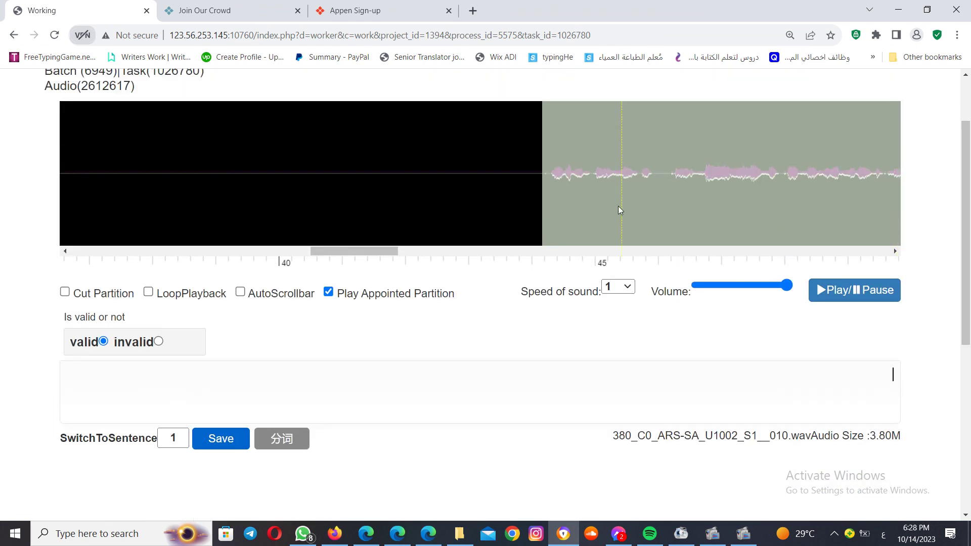
{"action": "left_click", "coordinate": [589, 202]}
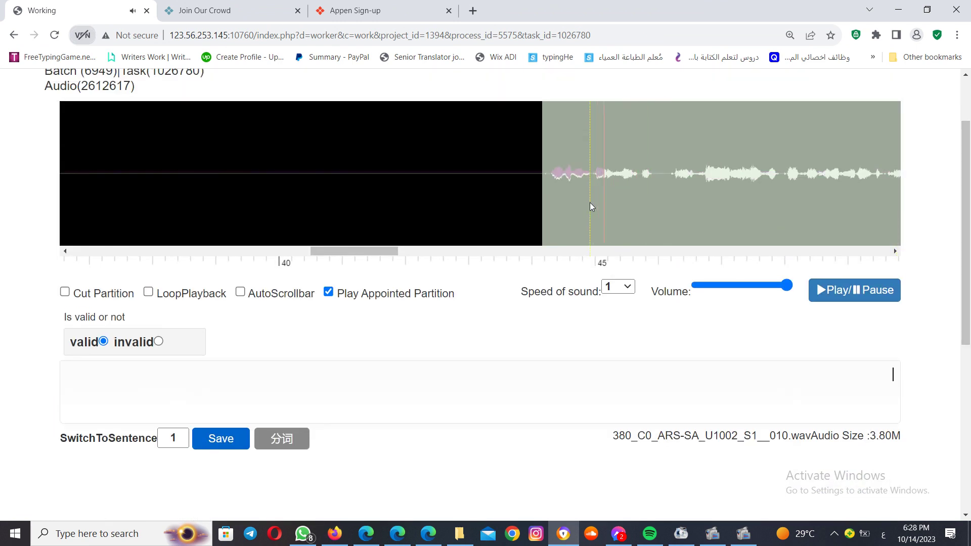
{"action": "left_click", "coordinate": [819, 289]}
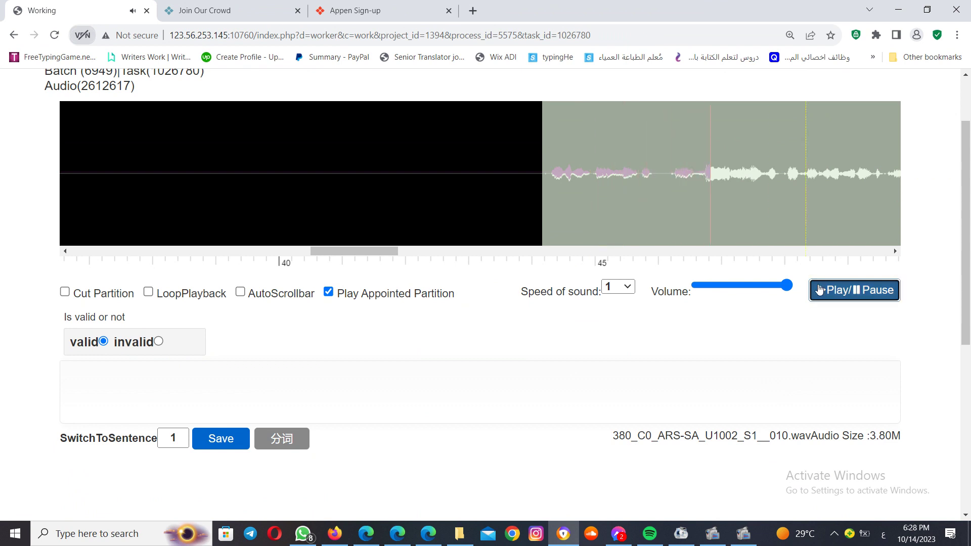
{"action": "left_click", "coordinate": [746, 534]}
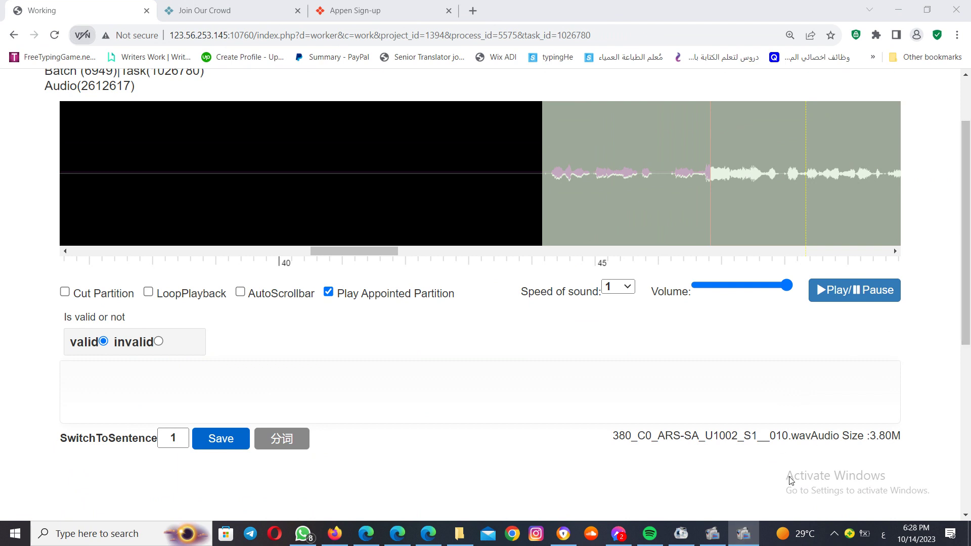
{"action": "mouse_move", "coordinate": [743, 534]}
{"action": "mouse_move", "coordinate": [670, 493]}
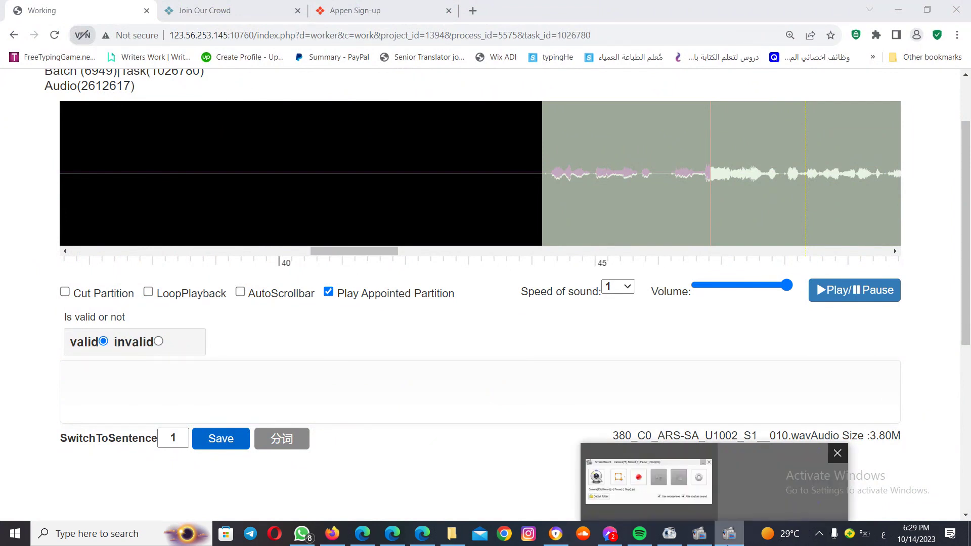
{"action": "mouse_move", "coordinate": [663, 475]}
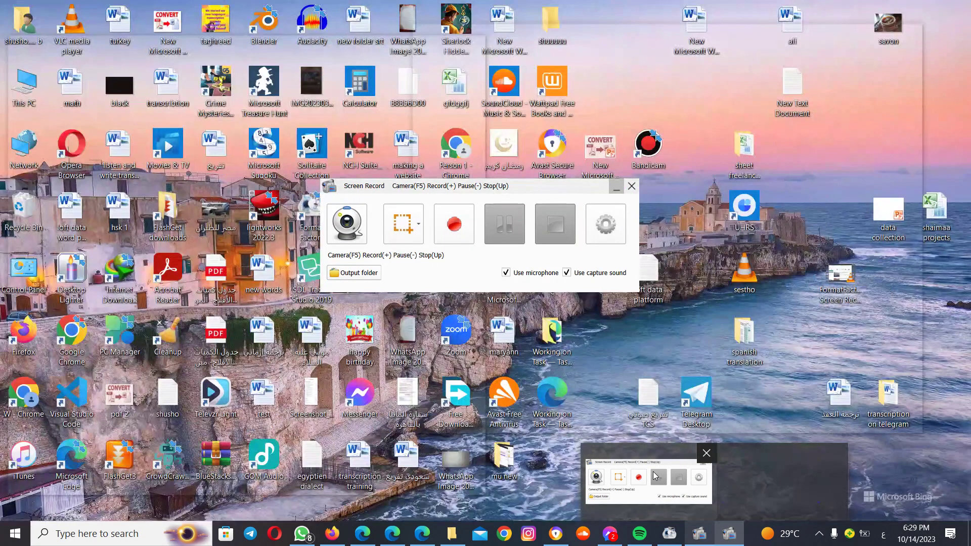
{"action": "left_click", "coordinate": [654, 475]}
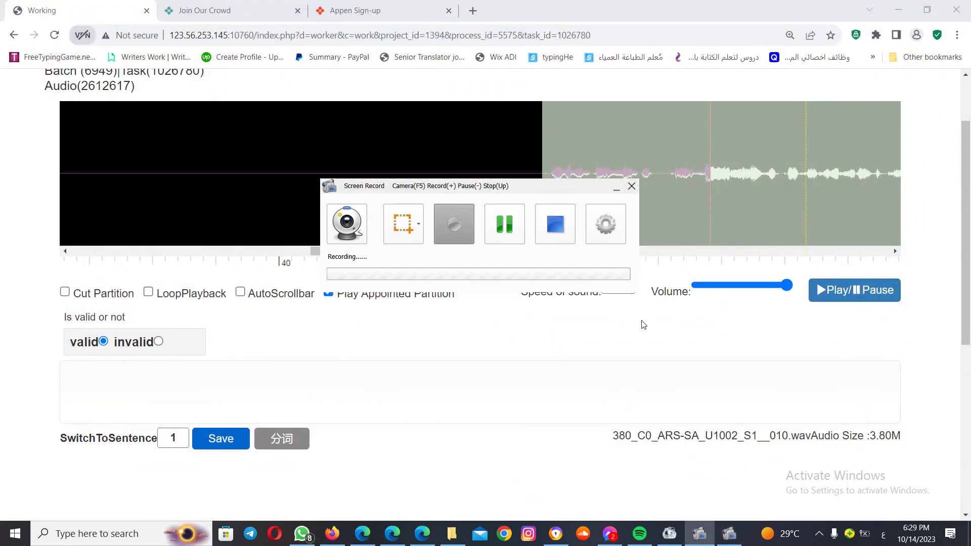
{"action": "left_click", "coordinate": [615, 191]}
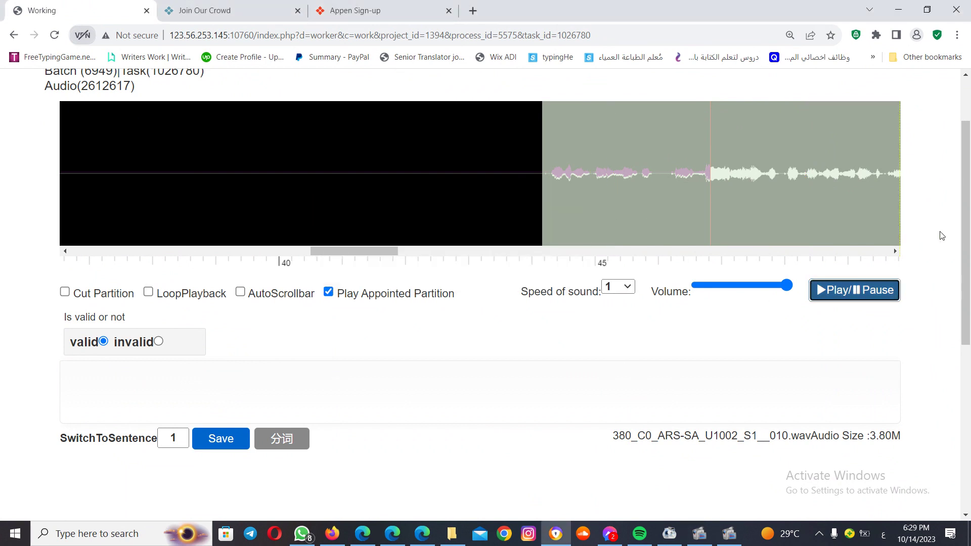
Try writing the English greeting in Arabic script as جودمورنينج in the transcript box, and clear it
{"action": "left_click_drag", "start_coordinate": [964, 246], "coordinate": [953, 402]}
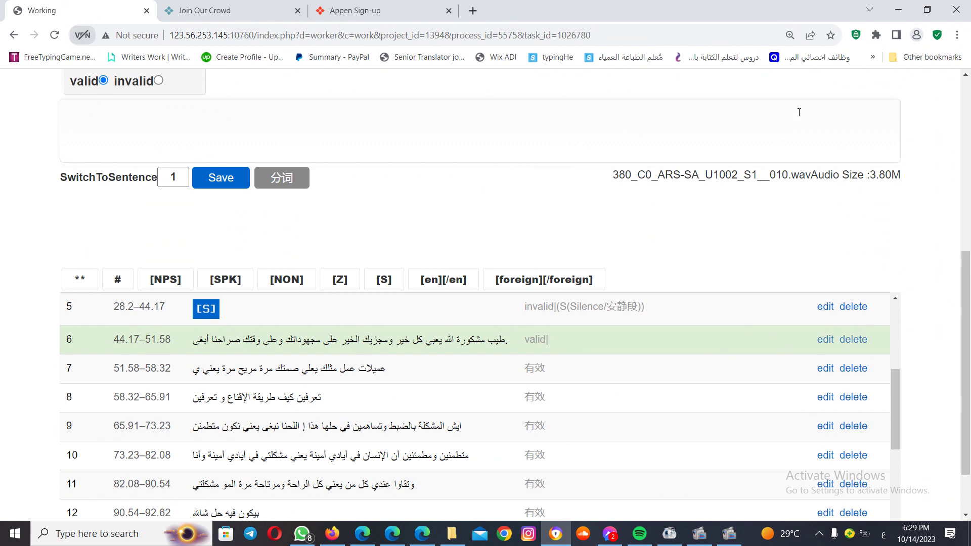
{"action": "left_click", "coordinate": [828, 149]}
{"action": "type", "text": "جودمورنينج"}
{"action": "key", "text": "ctrl+a"}
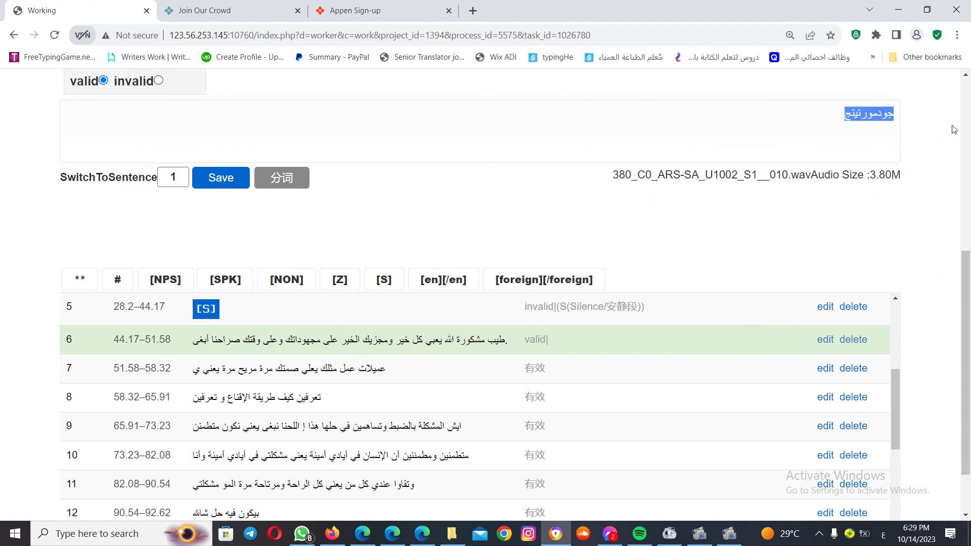
{"action": "key", "text": "BackSpace"}
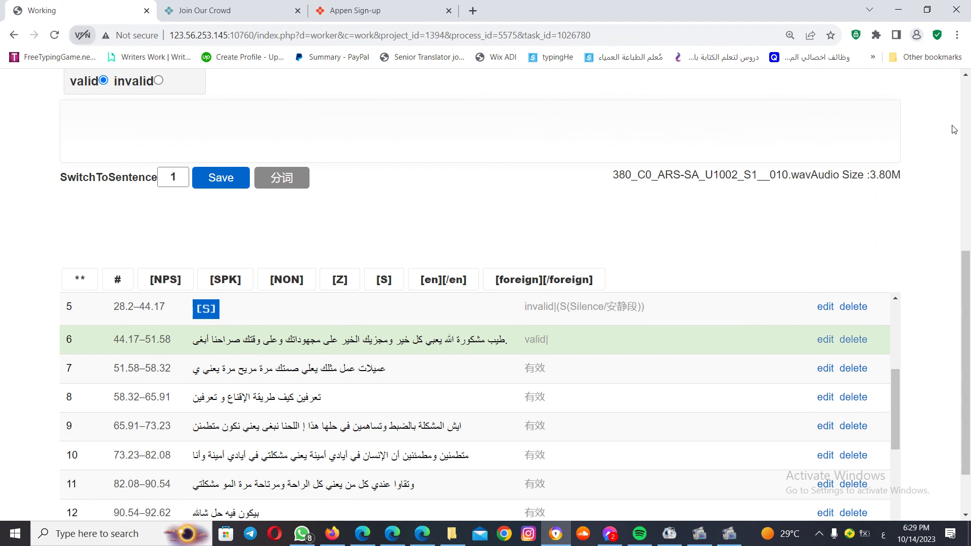
Enter "good morning" in English in the transcript box and wrap it in [en] and [/en] tags
{"action": "key", "text": "alt+shift"}
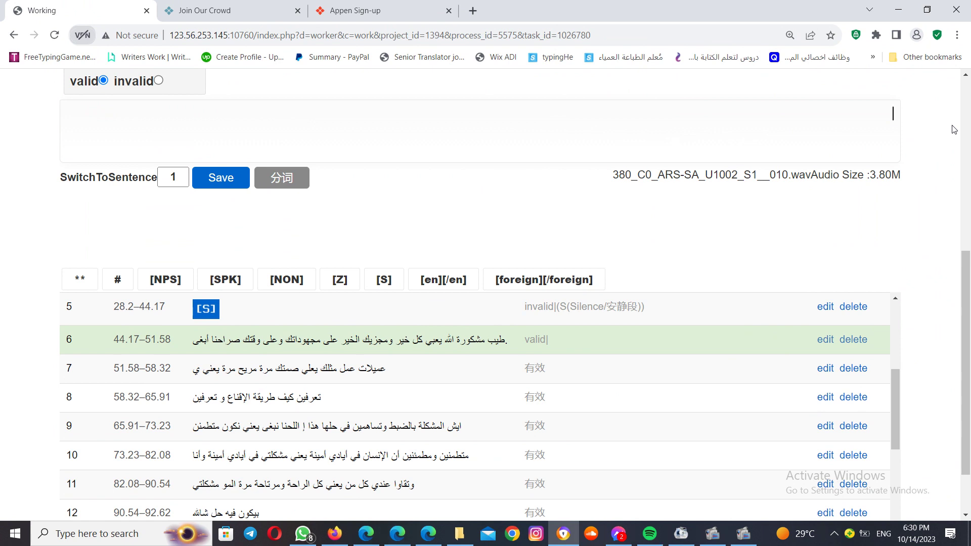
{"action": "type", "text": "good morning"}
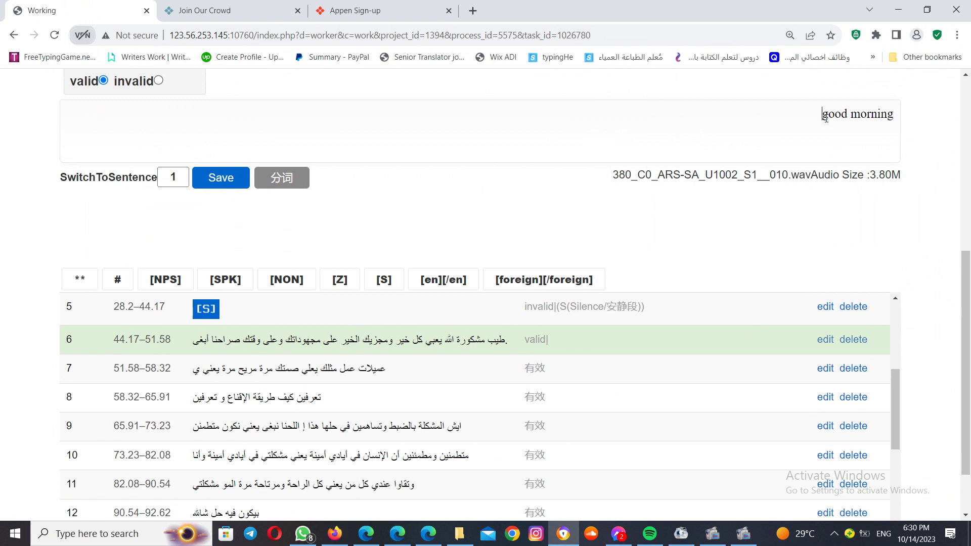
{"action": "left_click_drag", "start_coordinate": [822, 116], "coordinate": [898, 117]}
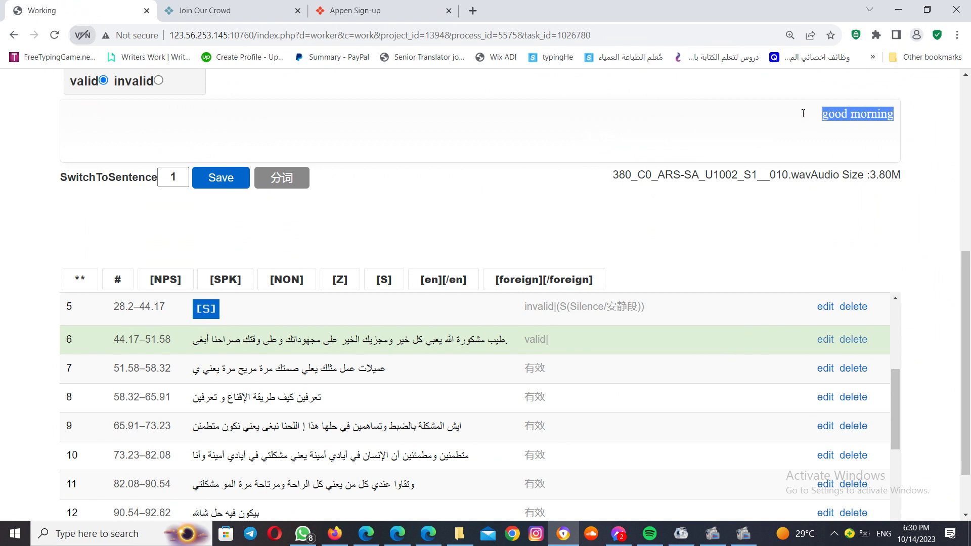
{"action": "left_click", "coordinate": [444, 284]}
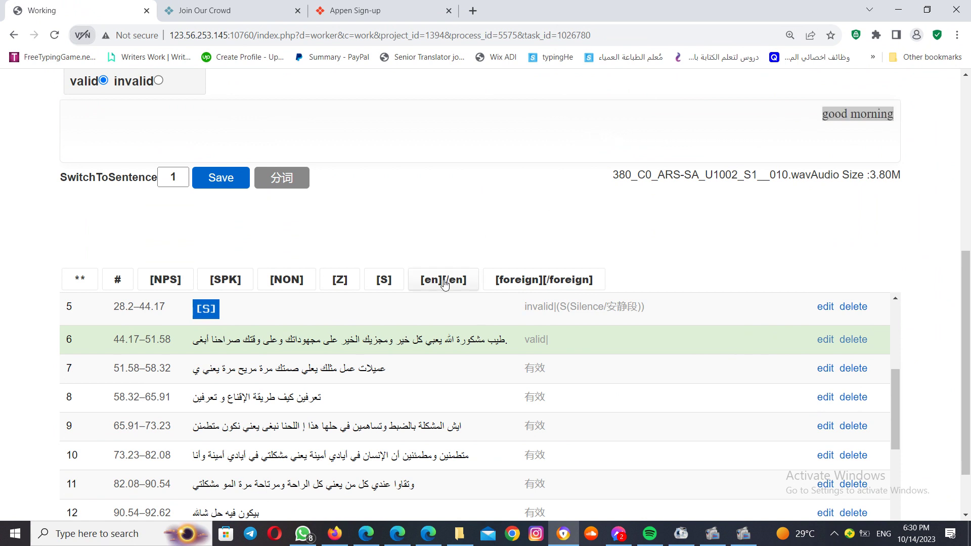
{"action": "left_click", "coordinate": [444, 284]}
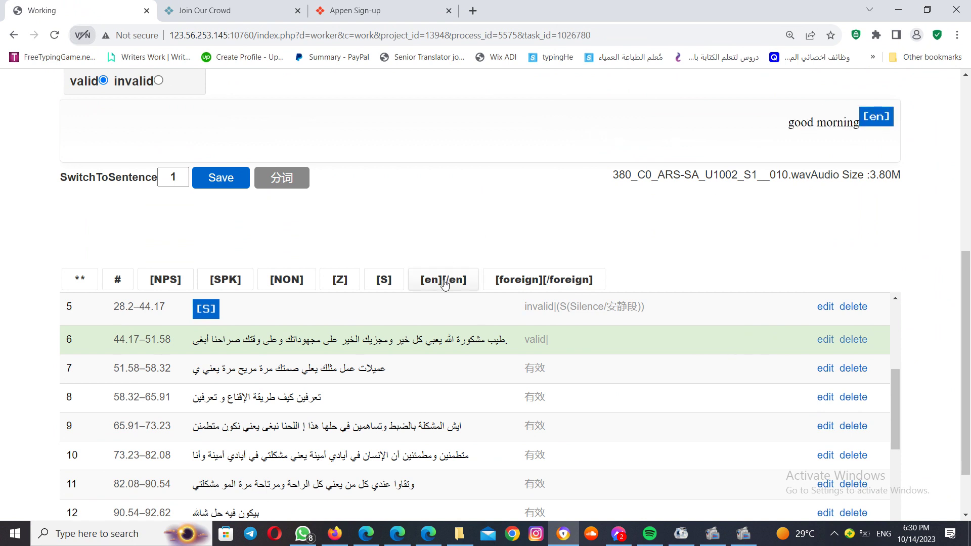
{"action": "left_click", "coordinate": [443, 281]}
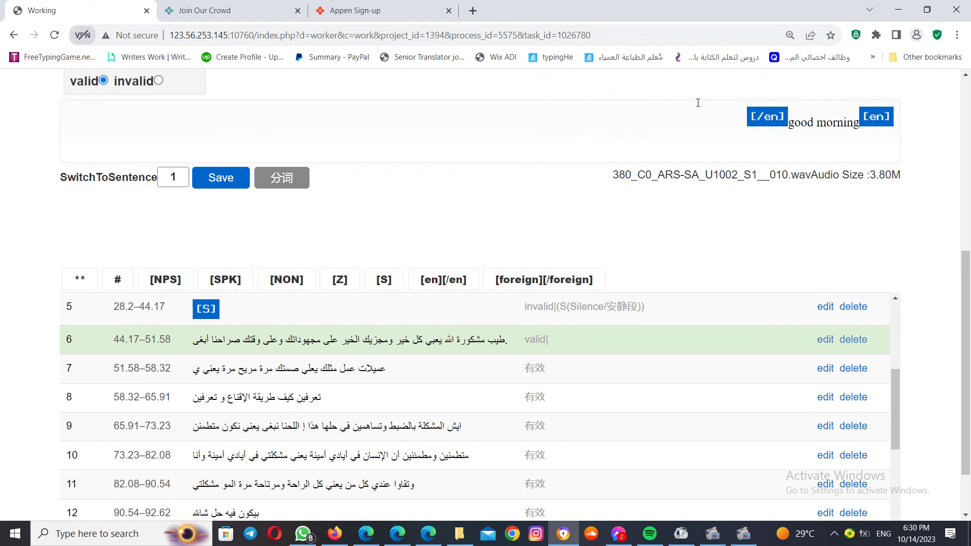
{"action": "type", "text": "<"}
{"action": "key", "text": "BackSpace"}
{"action": "type", "text": "."}
{"action": "key", "text": "BackSpace"}
{"action": "key", "text": "alt+shift"}
{"action": "type", "text": "ز."}
{"action": "key", "text": "BackSpace"}
Append the [NON], [SPK] and [NPS] tags after the English phrase, each followed by a few Arabic filler letters
{"action": "left_click", "coordinate": [286, 280]}
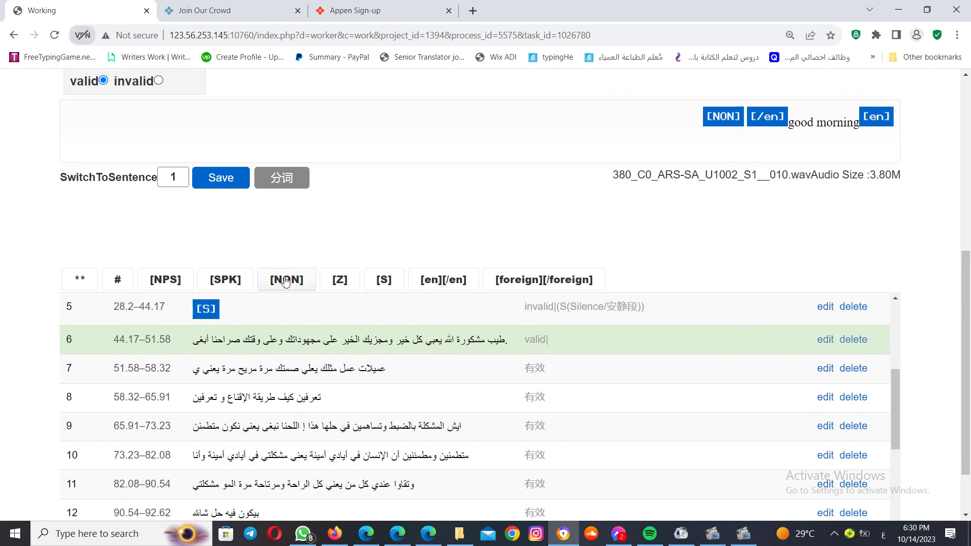
{"action": "type", "text": "تمنتستشنم"}
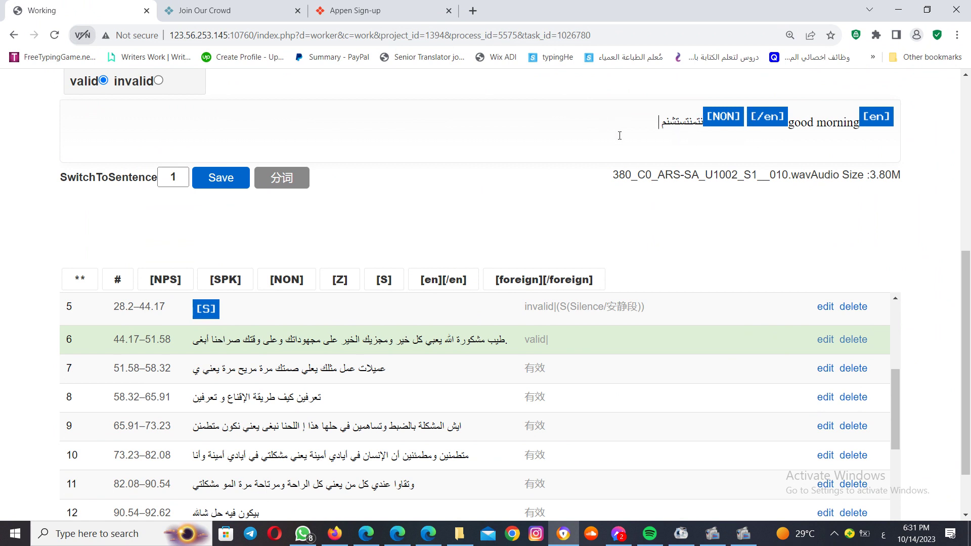
{"action": "left_click", "coordinate": [229, 284]}
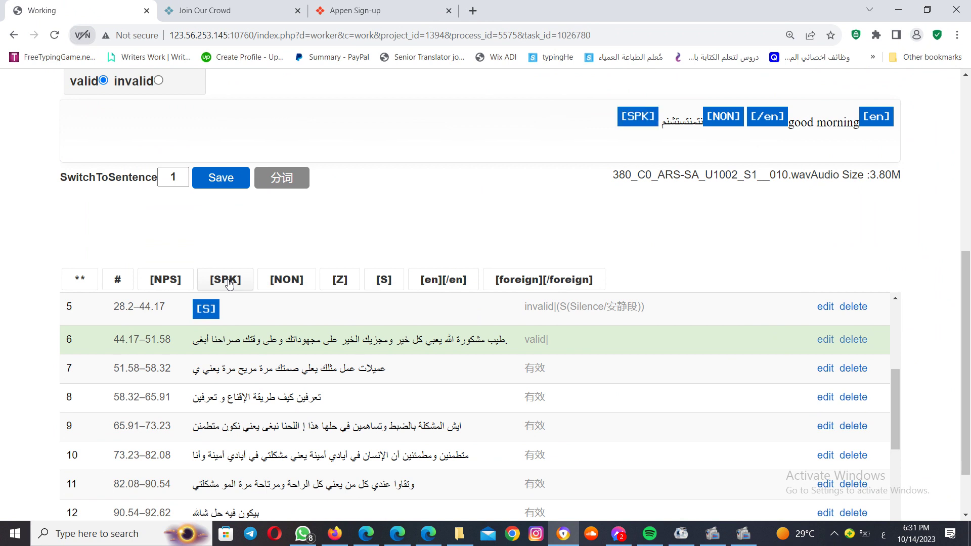
{"action": "type", "text": "تنمسشتنتنش"}
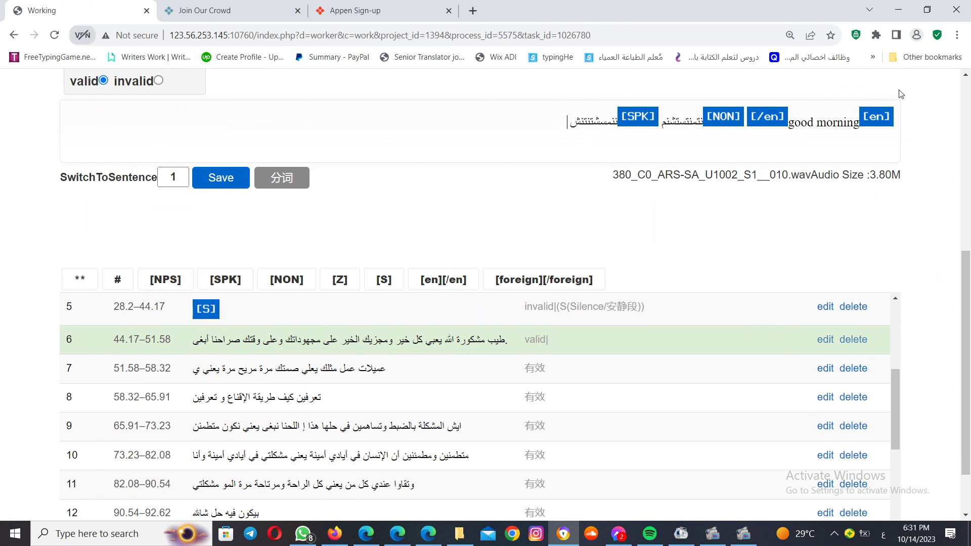
{"action": "left_click", "coordinate": [159, 281]}
{"action": "type", "text": "تتنسنيتن"}
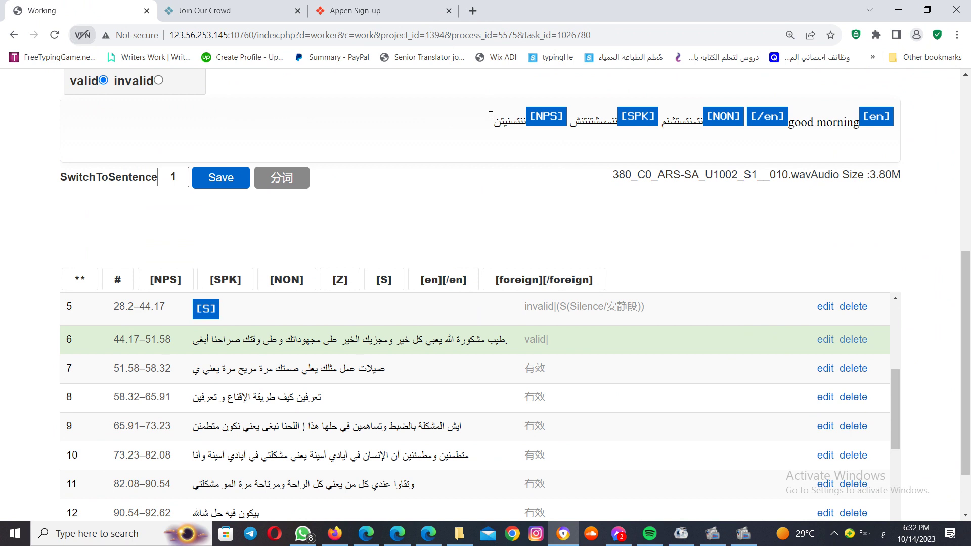
Clear all the sample text and tags from the transcript box
{"action": "key", "text": "BackSpace"}
{"action": "key", "text": "BackSpace"}
{"action": "key", "text": "BackSpace"}
{"action": "key", "text": "BackSpace"}
{"action": "key", "text": "BackSpace"}
{"action": "key", "text": "BackSpace"}
{"action": "key", "text": "BackSpace"}
{"action": "key", "text": "BackSpace"}
{"action": "key", "text": "BackSpace"}
{"action": "key", "text": "BackSpace"}
{"action": "key", "text": "BackSpace"}
{"action": "key", "text": "BackSpace"}
{"action": "key", "text": "BackSpace"}
{"action": "key", "text": "BackSpace"}
{"action": "key", "text": "BackSpace"}
{"action": "key", "text": "BackSpace"}
{"action": "key", "text": "BackSpace"}
{"action": "key", "text": "BackSpace"}
{"action": "key", "text": "BackSpace"}
{"action": "key", "text": "BackSpace"}
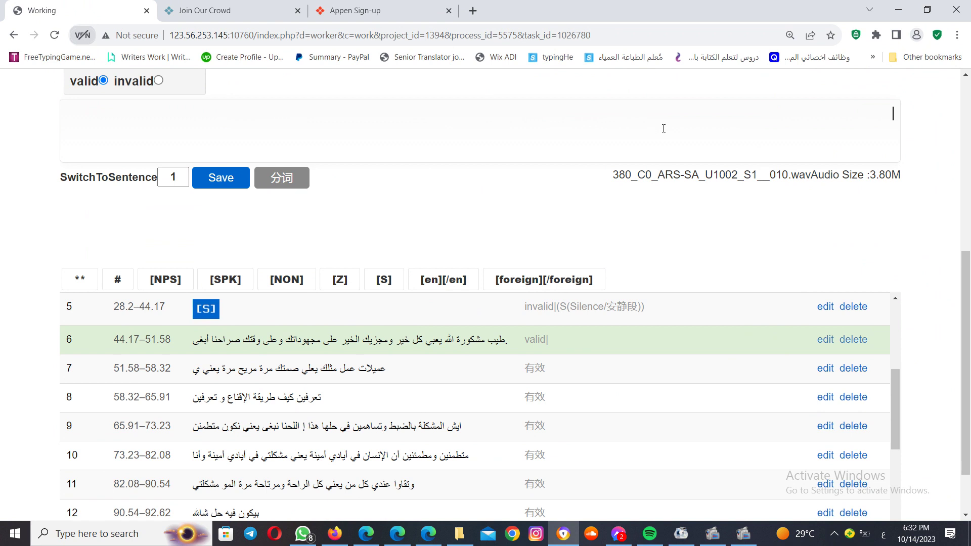
Try entering the car name ماليبو in the transcript box, and remove it
{"action": "type", "text": "ماليبو"}
{"action": "key", "text": "BackSpace"}
{"action": "key", "text": "BackSpace"}
{"action": "key", "text": "BackSpace"}
{"action": "key", "text": "BackSpace"}
{"action": "key", "text": "BackSpace"}
{"action": "key", "text": "BackSpace"}
Search Google in a new tab for شيفورليه ماليبو to check the spelling of the car's name
{"action": "left_click", "coordinate": [473, 10]}
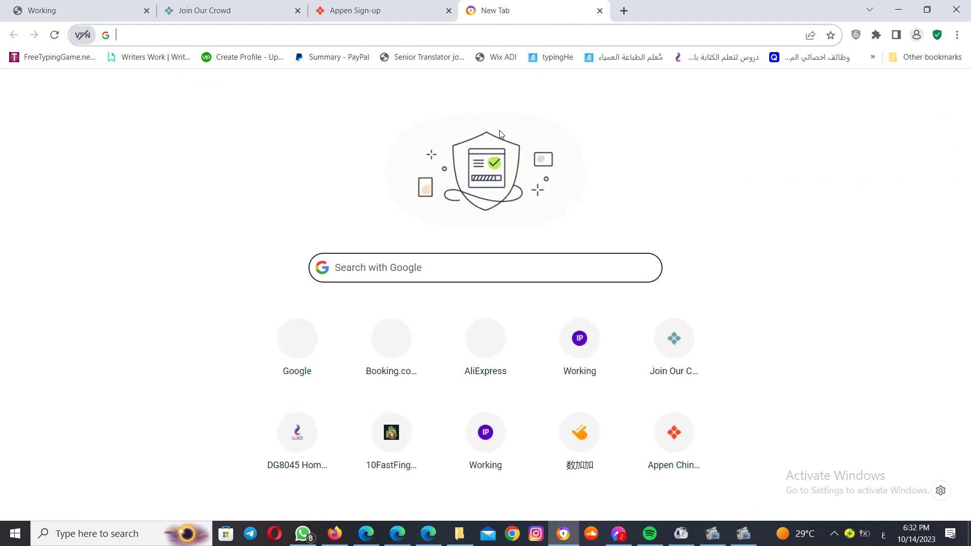
{"action": "left_click", "coordinate": [439, 267]}
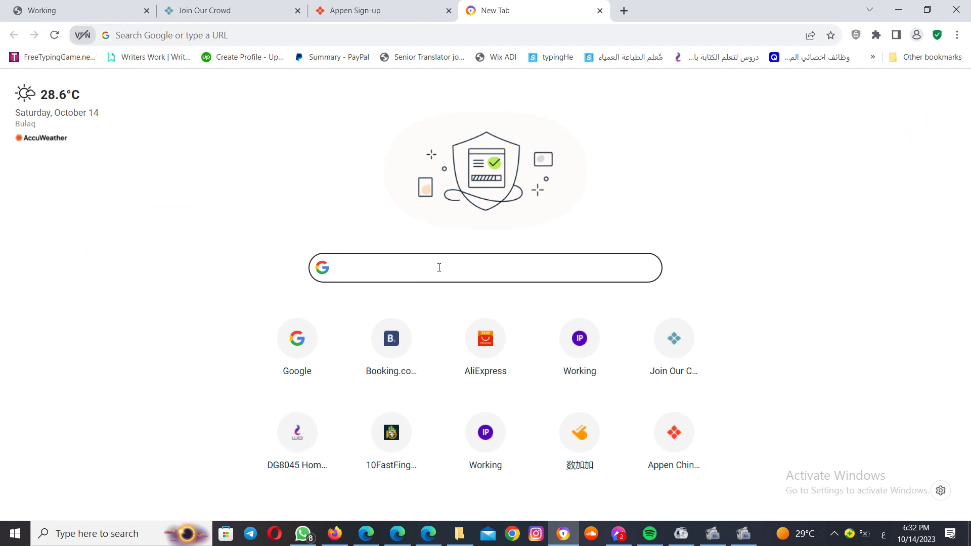
{"action": "type", "text": "ؤا"}
{"action": "key", "text": "BackSpace"}
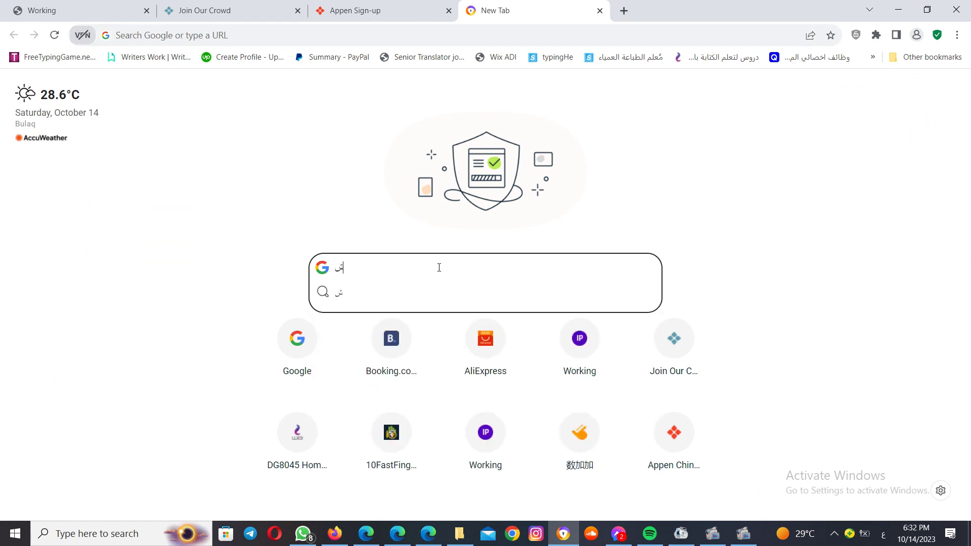
{"action": "type", "text": "يفورل"}
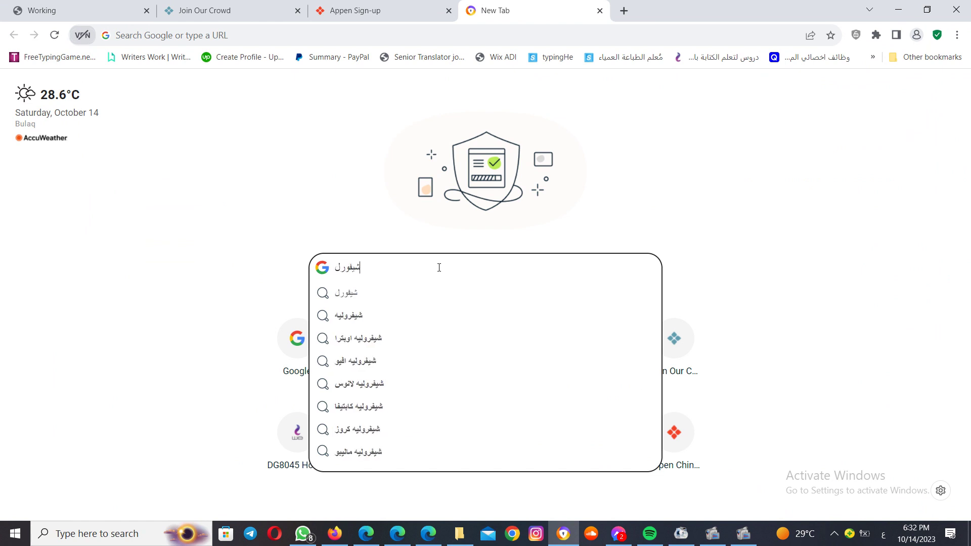
{"action": "type", "text": "يه ما"}
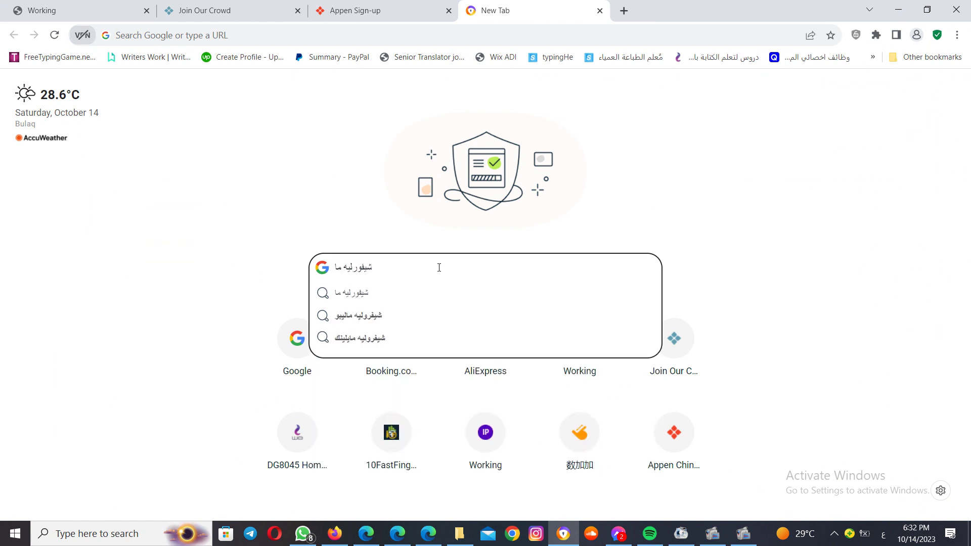
{"action": "type", "text": "ليبو"}
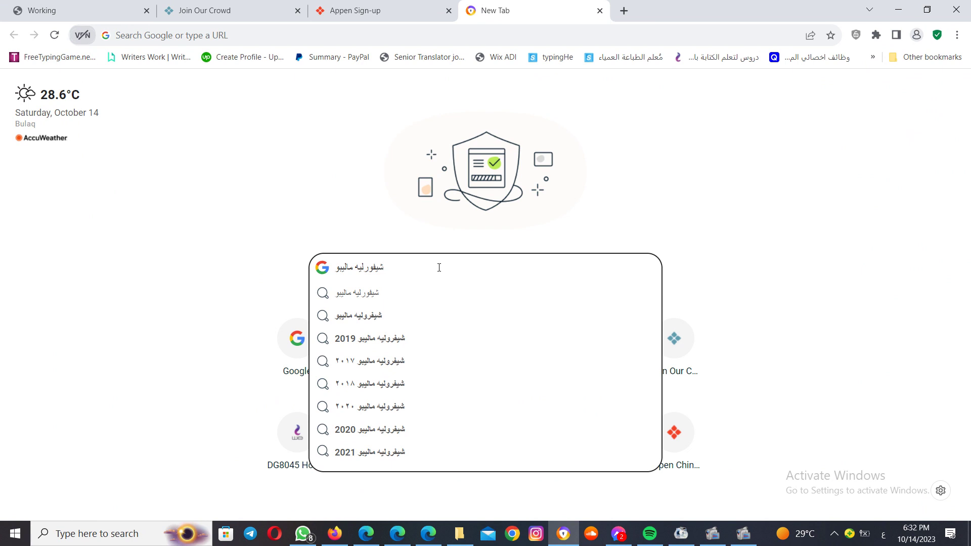
{"action": "key", "text": "Return"}
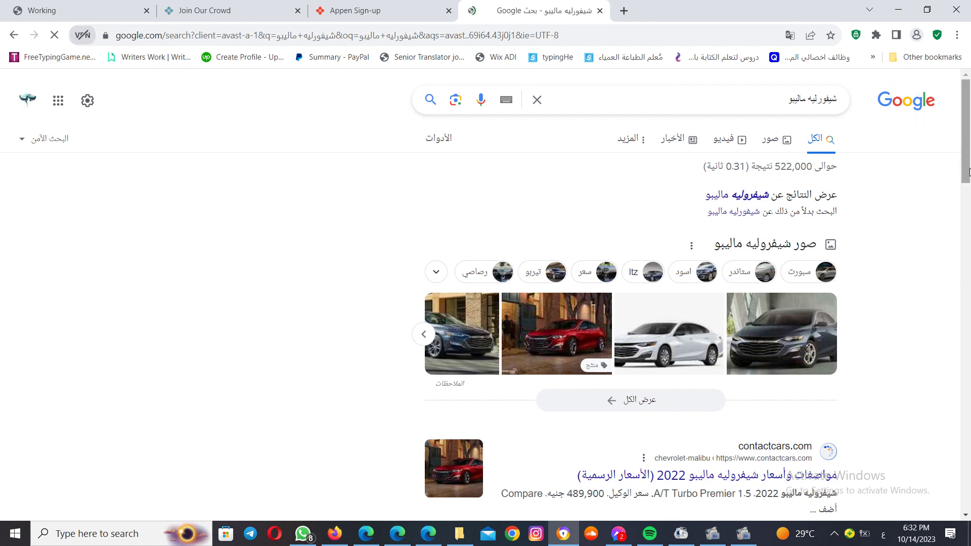
{"action": "scroll", "coordinate": [967, 187], "scroll_direction": "down", "scroll_amount": 1}
{"action": "mouse_move", "coordinate": [968, 180]}
{"action": "left_mouse_down"}
{"action": "mouse_move", "coordinate": [961, 281]}
{"action": "mouse_move", "coordinate": [960, 177]}
{"action": "left_mouse_up"}
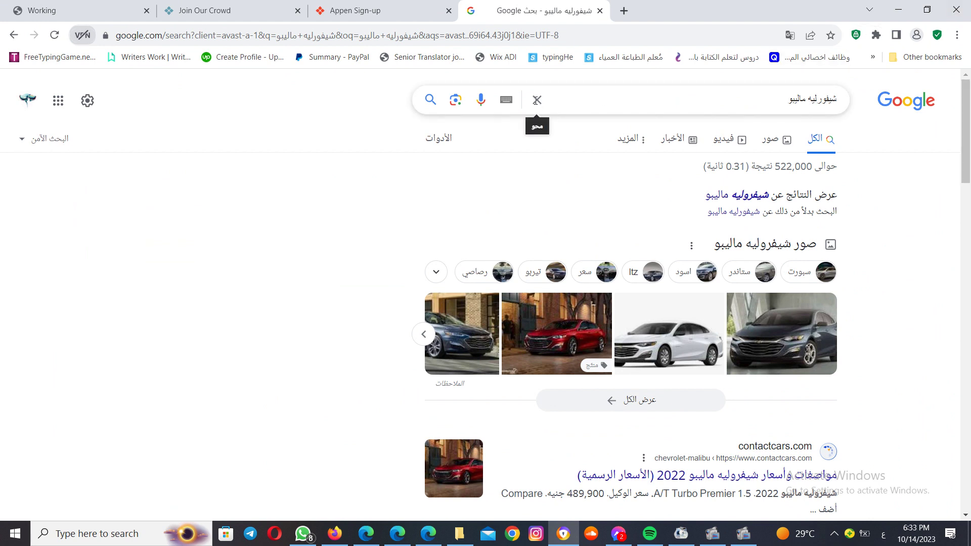
Replace the Google query with an English search for chevrolet malibu
{"action": "left_click", "coordinate": [717, 104]}
{"action": "key", "text": "ctrl+a"}
{"action": "key", "text": "BackSpace"}
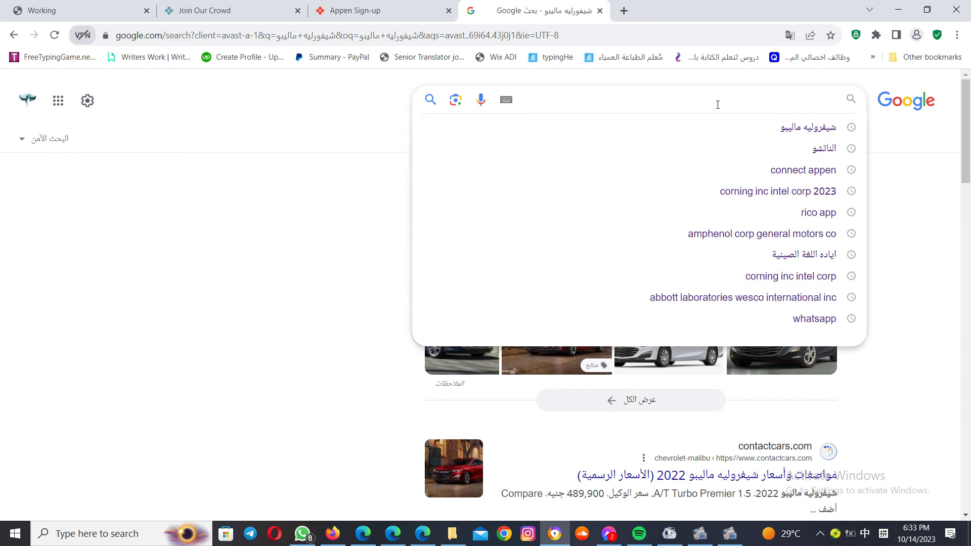
{"action": "key", "text": "alt+shift"}
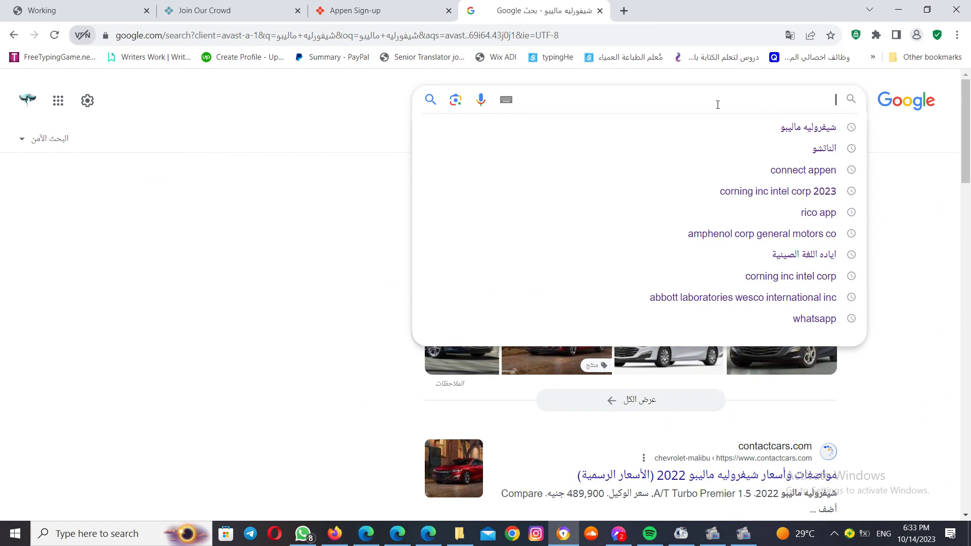
{"action": "type", "text": "chev"}
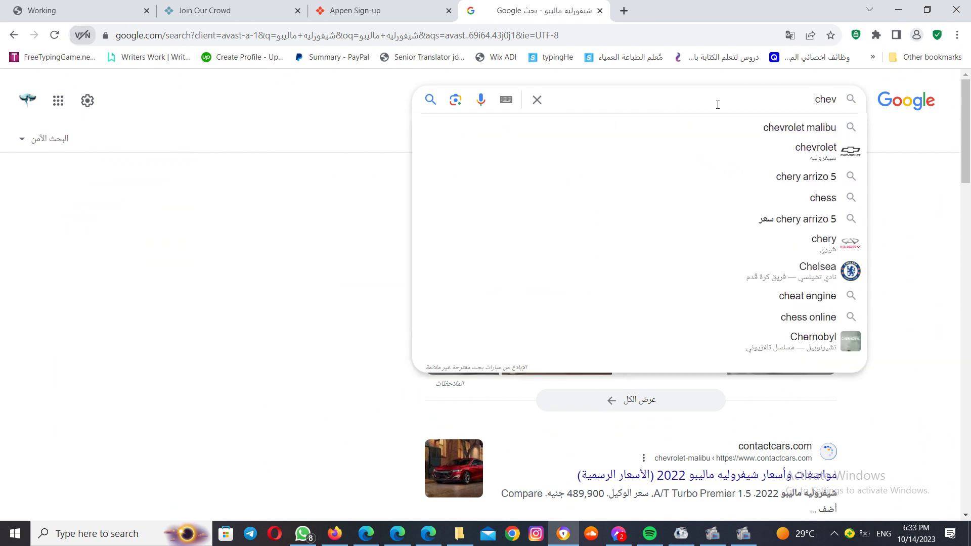
{"action": "left_click", "coordinate": [786, 136]}
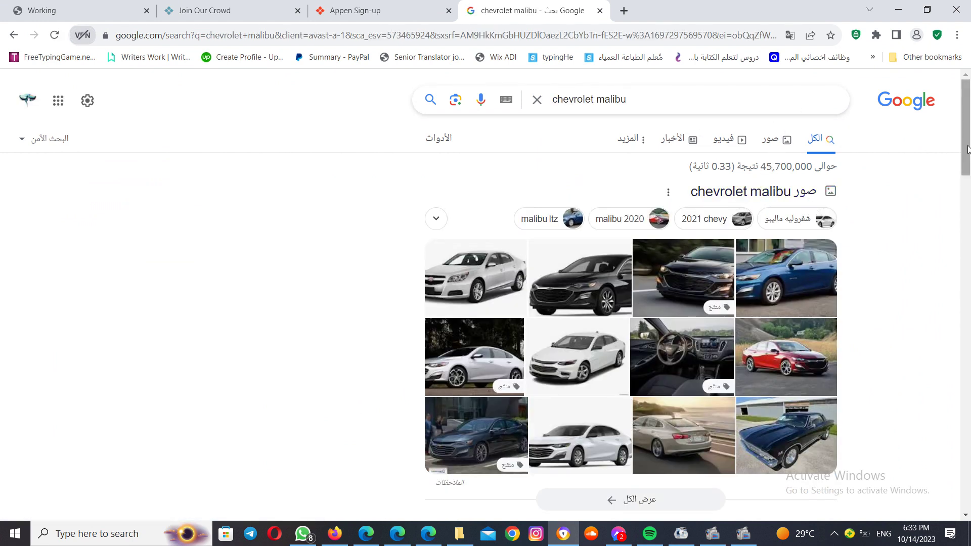
Copy the word Malibu from the Chevrolet search result into the transcript box and wrap it in [en][/en] tags
{"action": "scroll", "coordinate": [711, 267], "scroll_direction": "down", "scroll_amount": 6}
{"action": "left_click", "coordinate": [710, 266]}
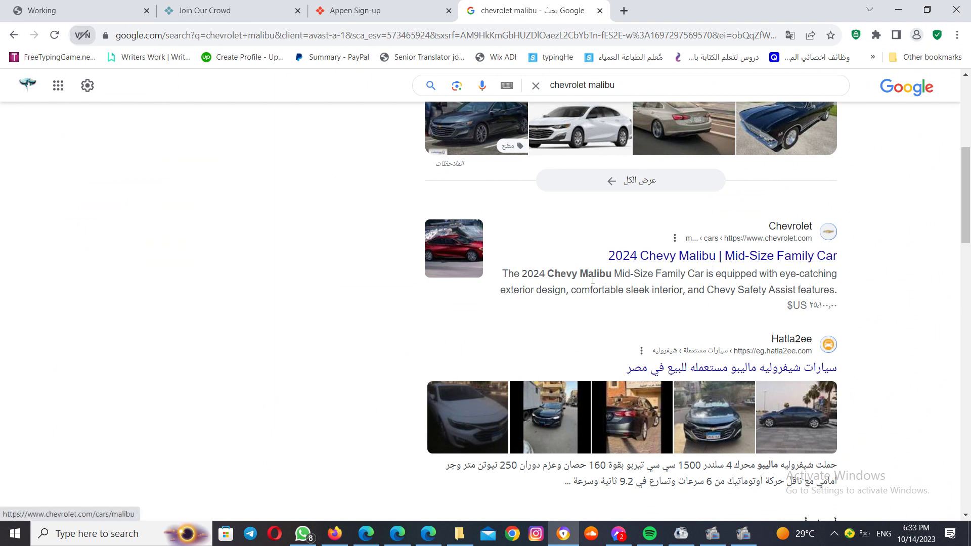
{"action": "left_click_drag", "start_coordinate": [581, 273], "coordinate": [611, 273]}
{"action": "key", "text": "ctrl+c"}
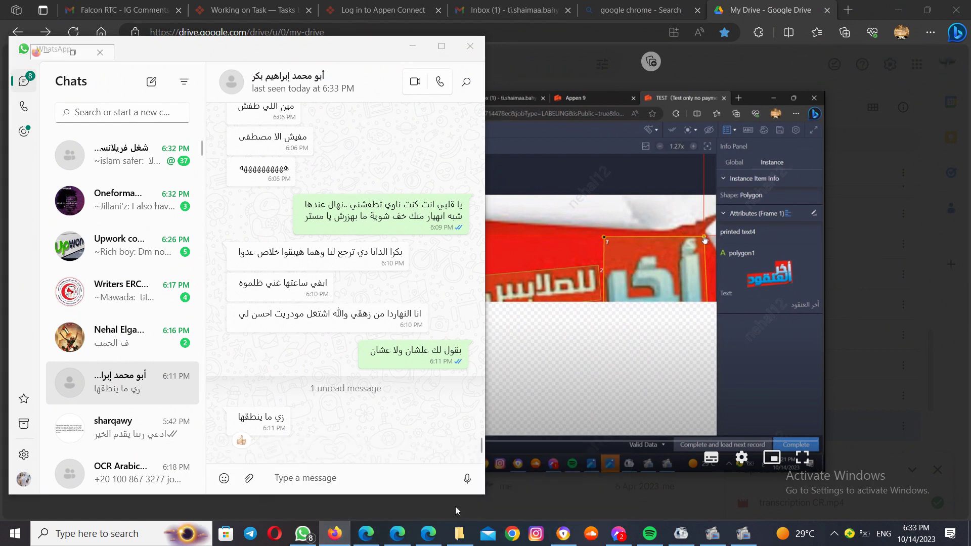
{"action": "left_click", "coordinate": [562, 533]}
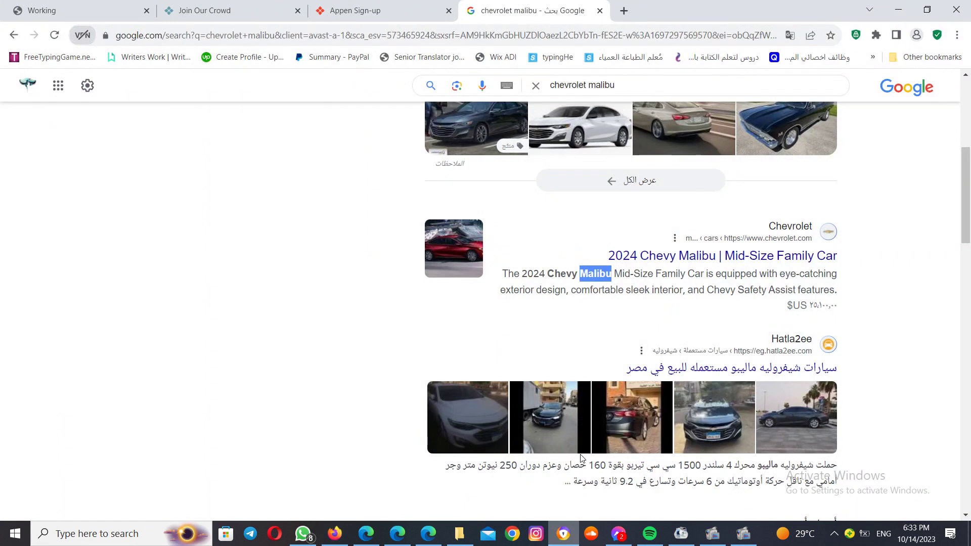
{"action": "left_click", "coordinate": [46, 10]}
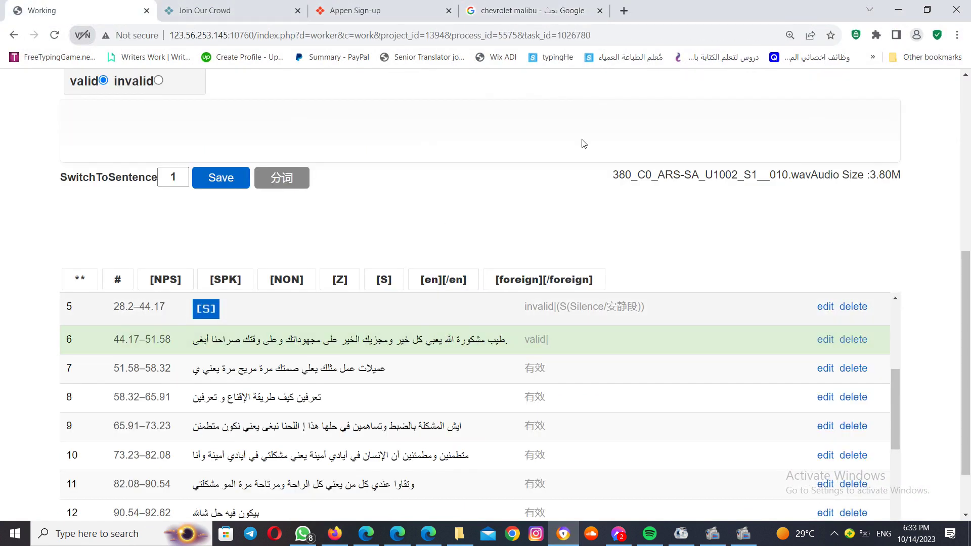
{"action": "key", "text": "ctrl+v"}
{"action": "left_click_drag", "start_coordinate": [854, 115], "coordinate": [896, 115]}
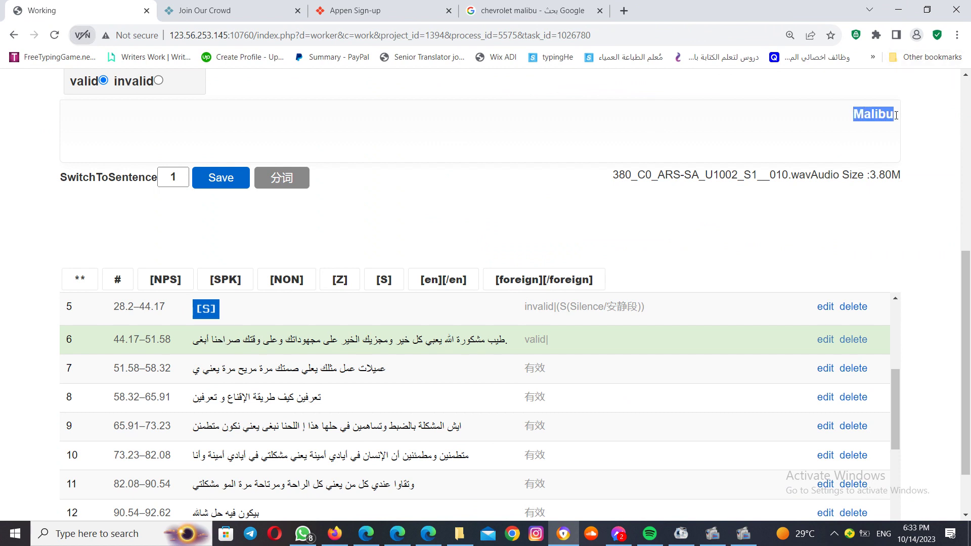
{"action": "left_click", "coordinate": [447, 284]}
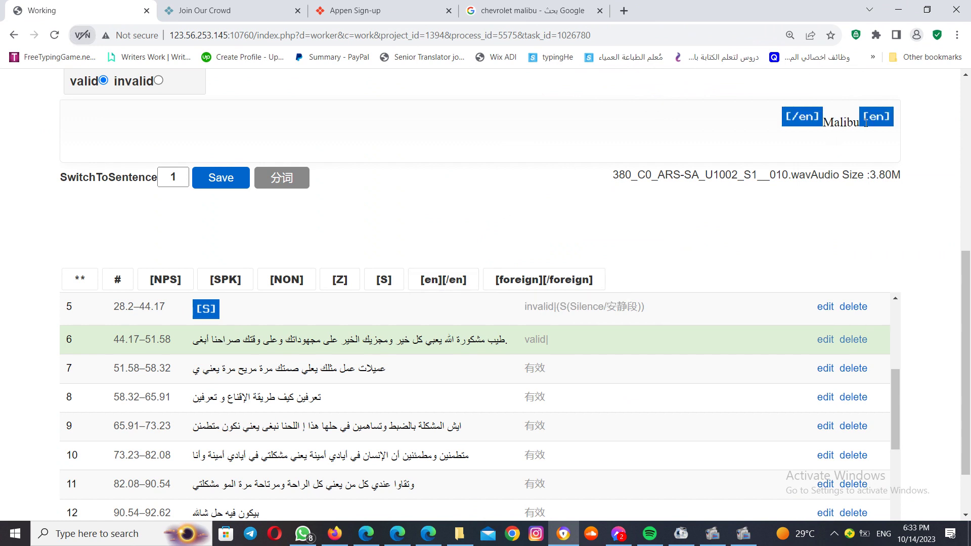
Delete the first letter a from Malibu, and clear the tagged word from the transcript box
{"action": "left_click", "coordinate": [840, 128]}
{"action": "key", "text": "BackSpace"}
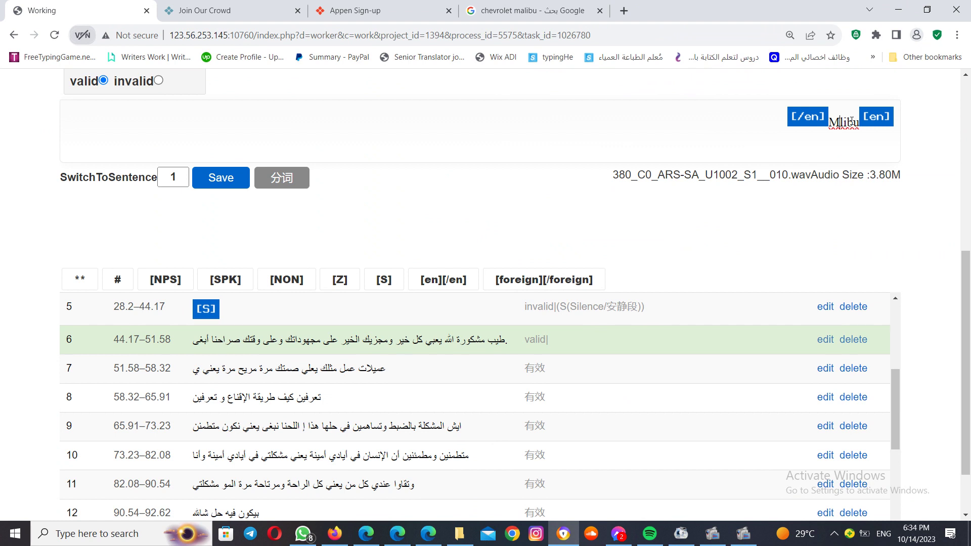
{"action": "left_click_drag", "start_coordinate": [828, 123], "coordinate": [859, 123]}
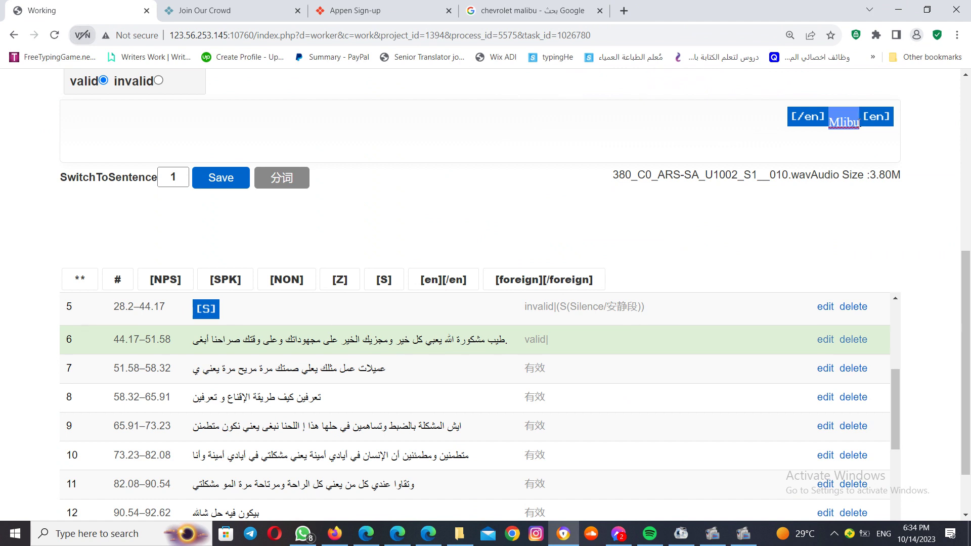
{"action": "triple_click", "coordinate": [772, 117]}
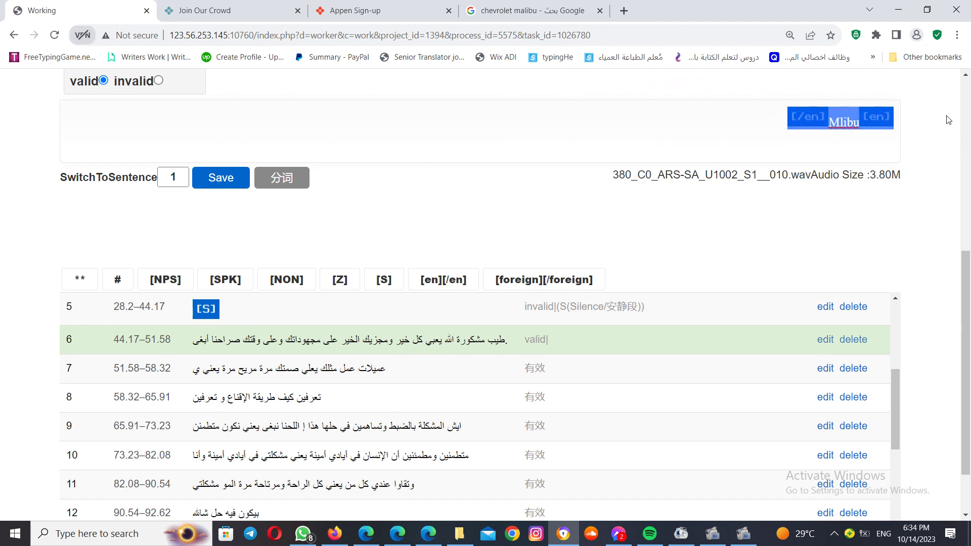
{"action": "key", "text": "BackSpace"}
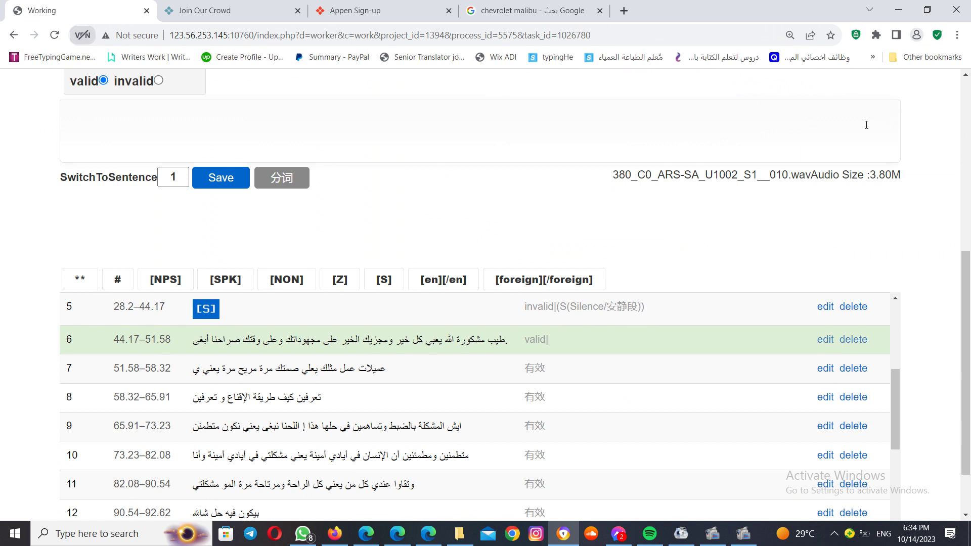
{"action": "type", "text": "lig"}
{"action": "key", "text": "BackSpace"}
{"action": "key", "text": "BackSpace"}
{"action": "key", "text": "BackSpace"}
{"action": "key", "text": "alt+shift"}
{"action": "type", "text": "أل"}
{"action": "key", "text": "BackSpace"}
{"action": "key", "text": "BackSpace"}
{"action": "key", "text": "BackSpace"}
{"action": "key", "text": "BackSpace"}
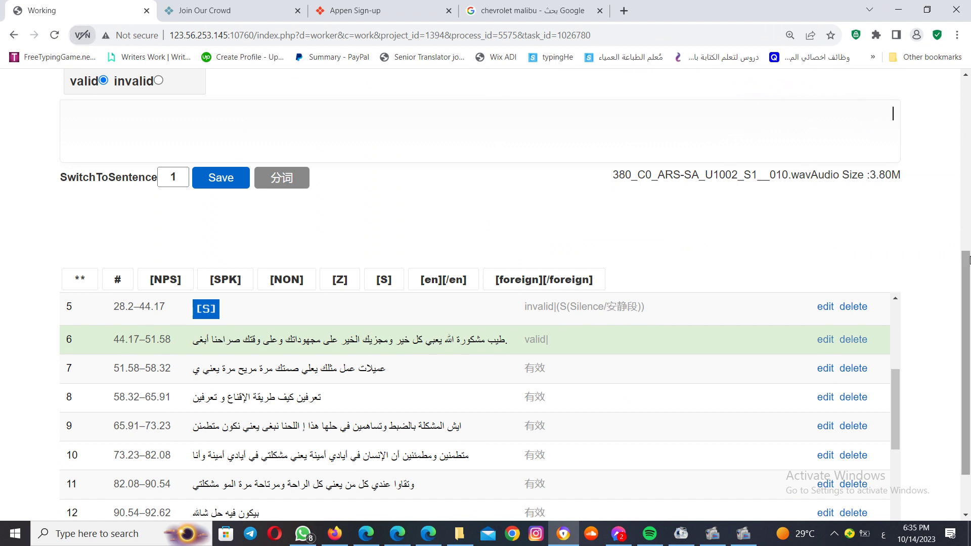
Open segment 10 (73.23–82.08) and insert the # tag followed by أأأ after الإنسان in its transcript
{"action": "left_click_drag", "start_coordinate": [966, 268], "coordinate": [967, 296]}
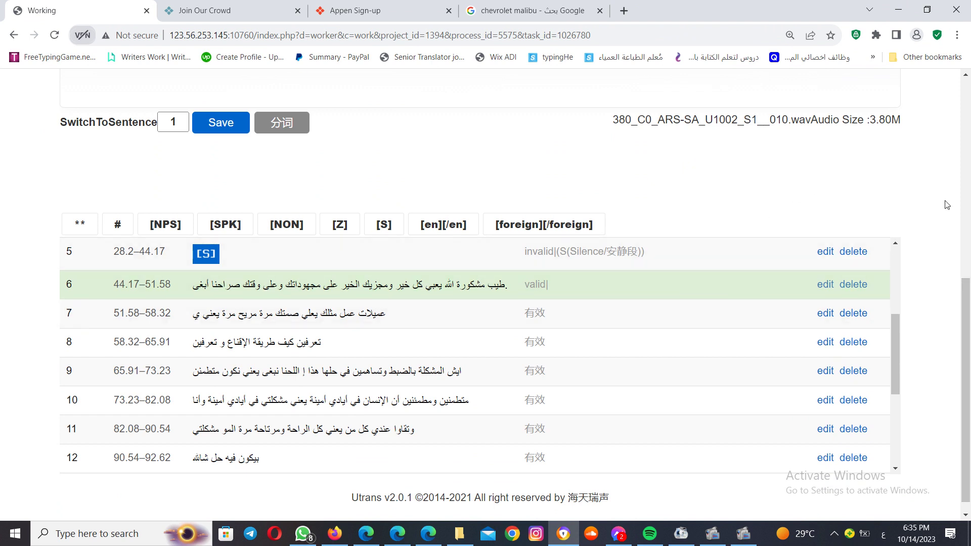
{"action": "left_click", "coordinate": [596, 403]}
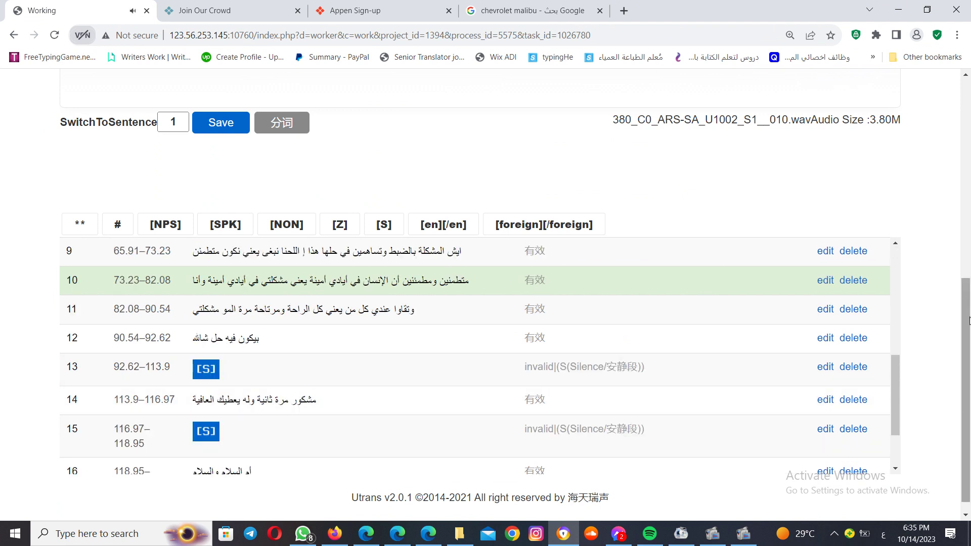
{"action": "scroll", "coordinate": [965, 331], "scroll_direction": "up", "scroll_amount": 5}
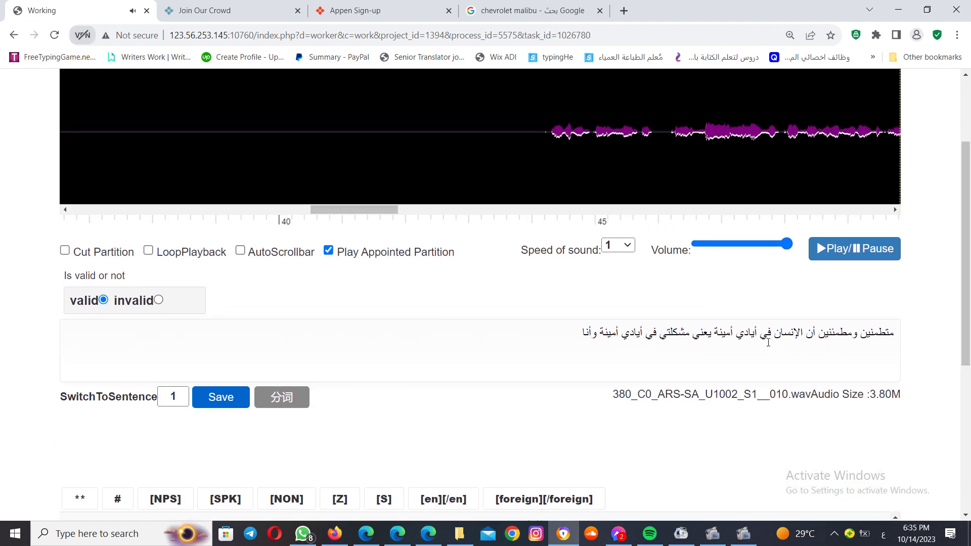
{"action": "left_click", "coordinate": [843, 253]}
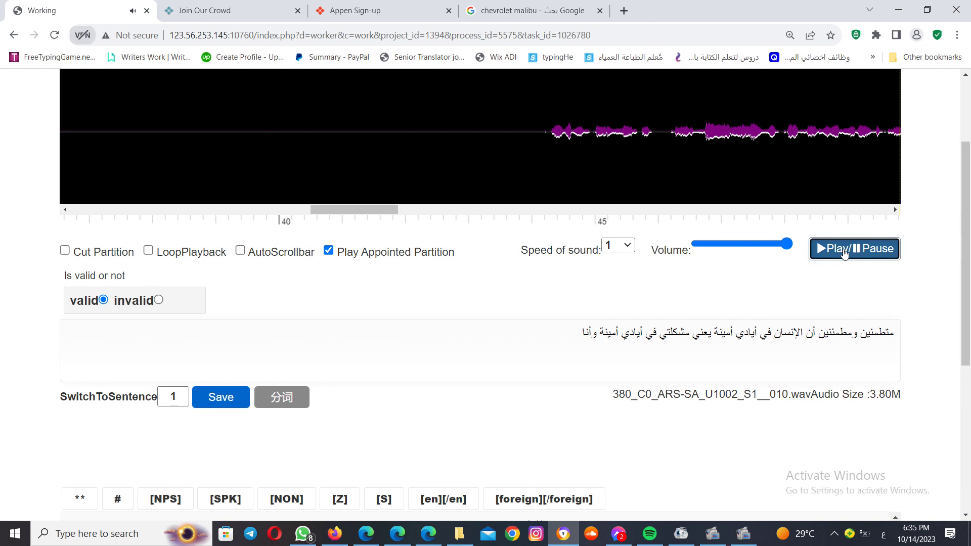
{"action": "left_click", "coordinate": [771, 335]}
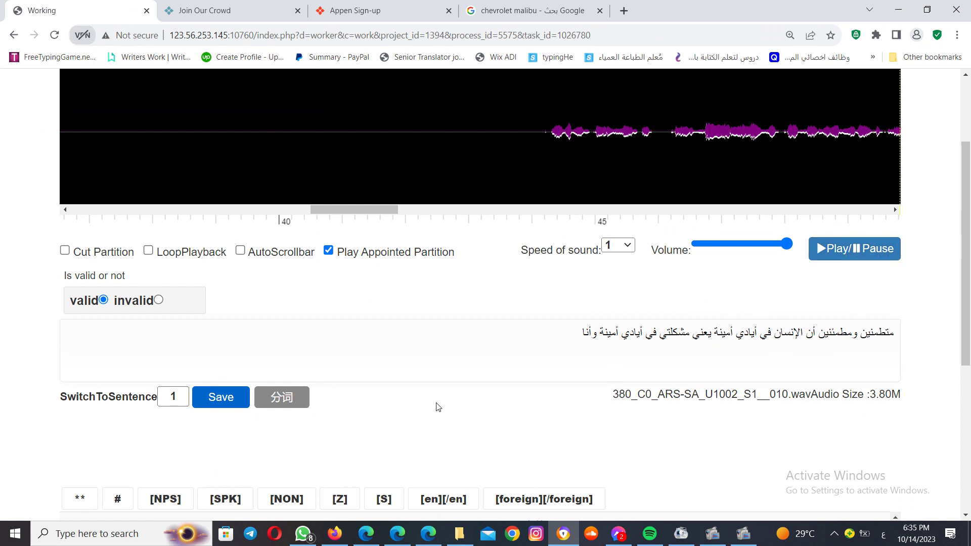
{"action": "left_click", "coordinate": [120, 505]}
{"action": "type", "text": "أأأ"}
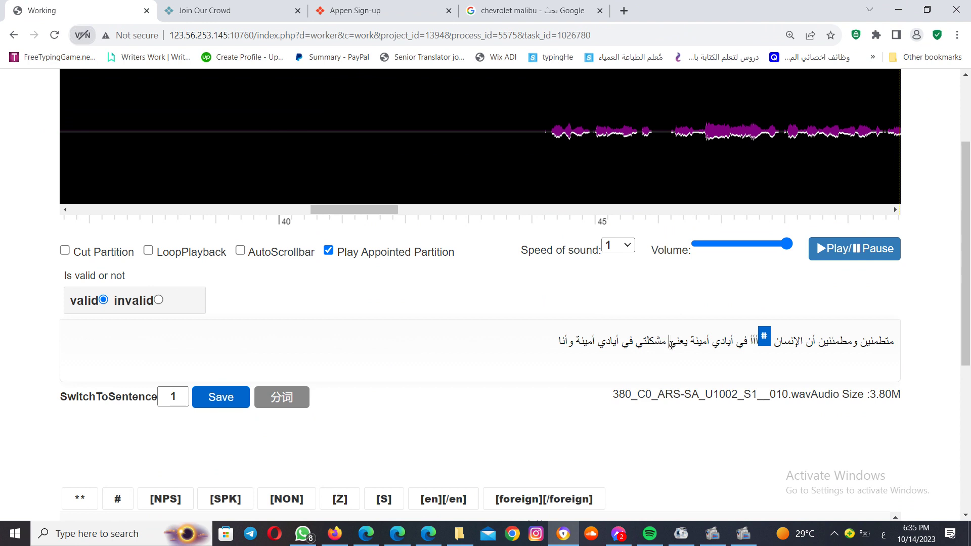
Insert the ** tag after يعني in the segment 10 transcript, and retype single letters in أمينة and ومطمئنين
{"action": "left_click", "coordinate": [79, 499]}
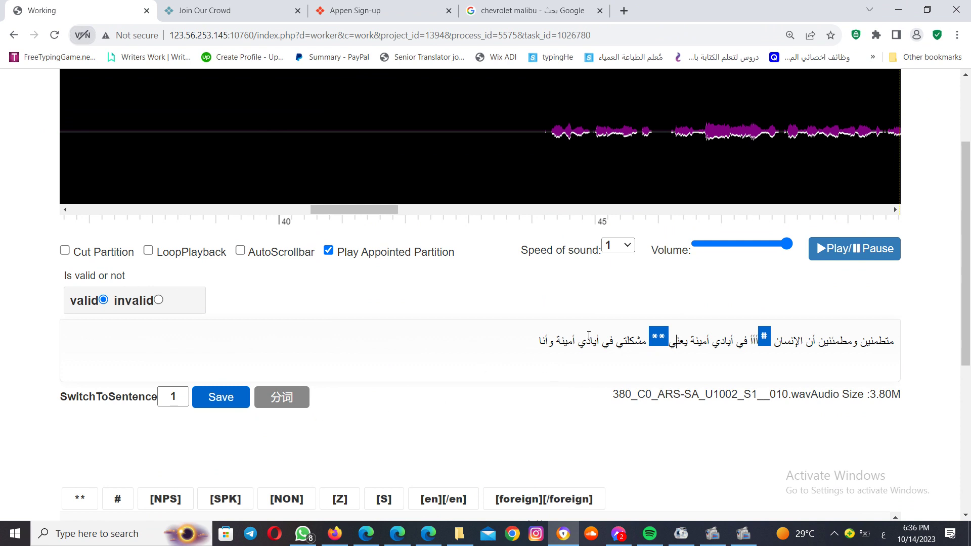
{"action": "left_click_drag", "start_coordinate": [596, 339], "coordinate": [547, 338]}
{"action": "left_click_drag", "start_coordinate": [690, 343], "coordinate": [689, 342]}
{"action": "type", "text": "ة"}
{"action": "left_click", "coordinate": [854, 341]}
{"action": "left_click_drag", "start_coordinate": [858, 341], "coordinate": [852, 342]}
{"action": "type", "text": "و"}
{"action": "left_click_drag", "start_coordinate": [536, 341], "coordinate": [542, 336]}
{"action": "left_click", "coordinate": [543, 337]}
Open segment 12 (90.54–92.62) and play its audio with AutoScrollbar and LoopPlayback enabled
{"action": "left_click_drag", "start_coordinate": [968, 306], "coordinate": [958, 454]}
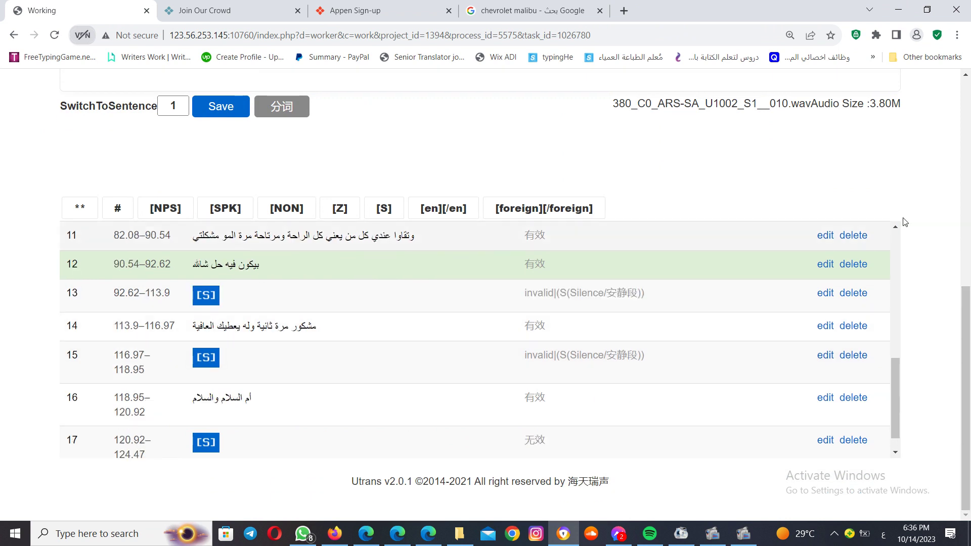
{"action": "scroll", "coordinate": [968, 338], "scroll_direction": "up", "scroll_amount": 1}
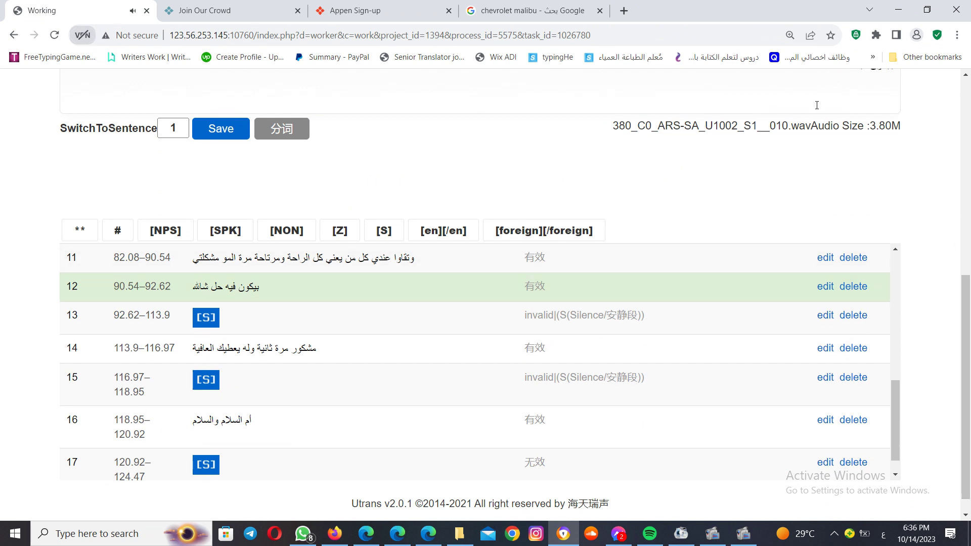
{"action": "scroll", "coordinate": [967, 306], "scroll_direction": "up", "scroll_amount": 2}
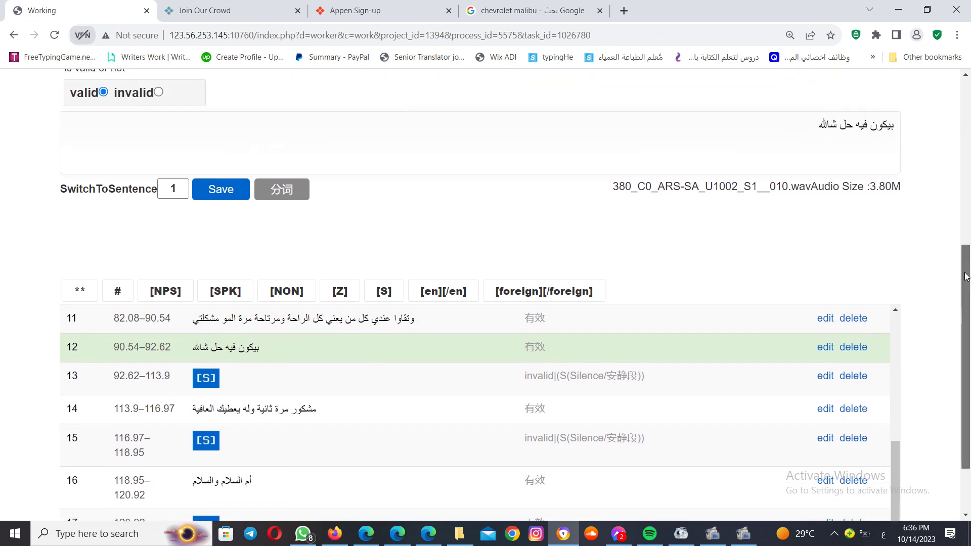
{"action": "scroll", "coordinate": [897, 461], "scroll_direction": "up", "scroll_amount": 2}
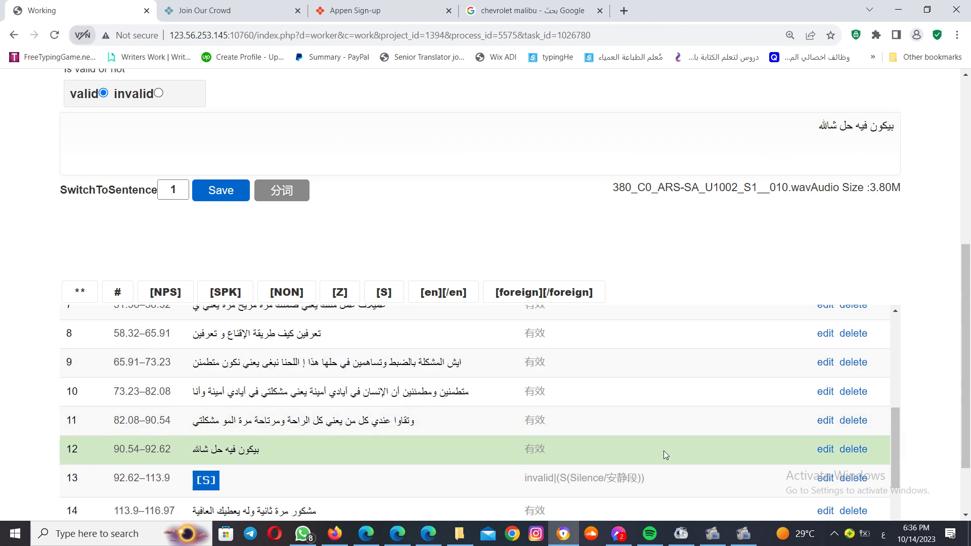
{"action": "scroll", "coordinate": [859, 263], "scroll_direction": "up", "scroll_amount": 2}
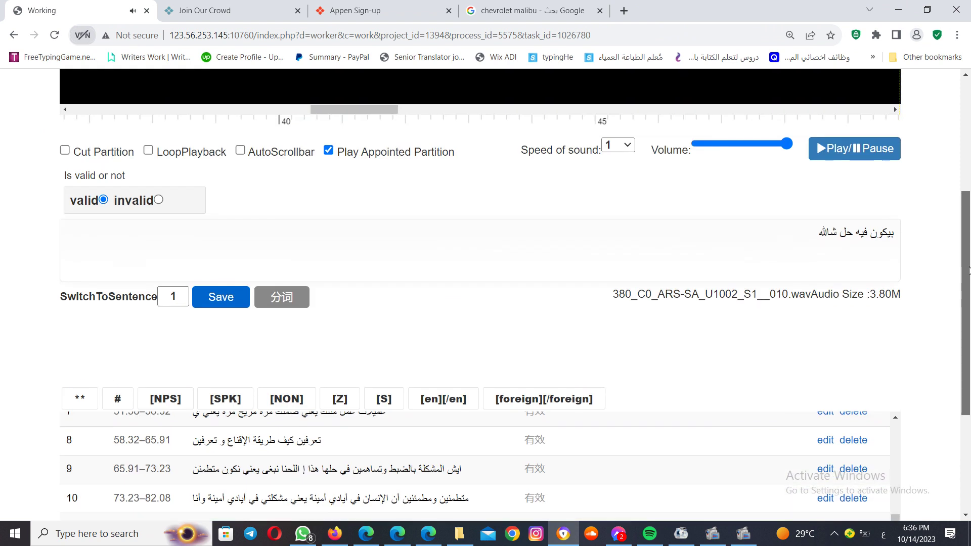
{"action": "left_click", "coordinate": [240, 151]}
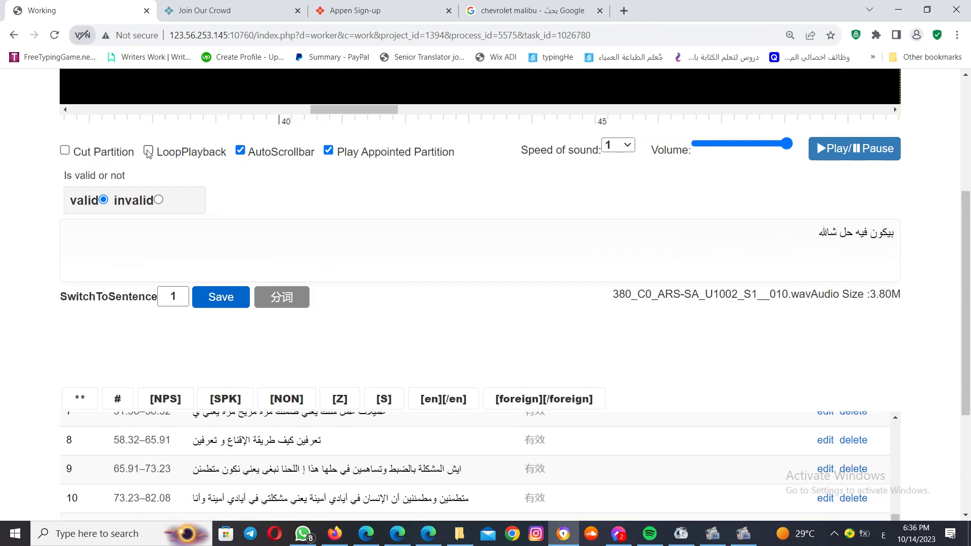
{"action": "left_click", "coordinate": [148, 152]}
{"action": "left_click", "coordinate": [843, 158]}
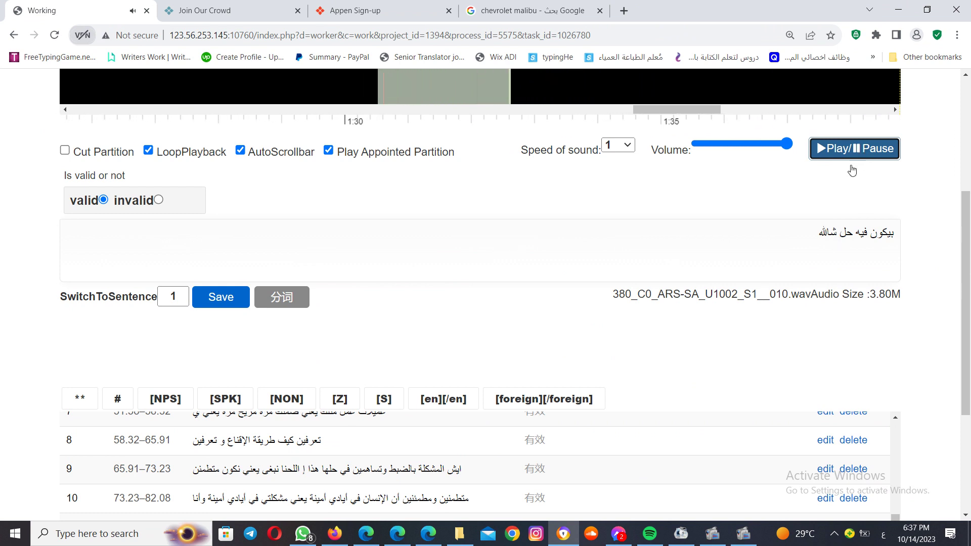
Correct شالله to إن شاء الله in the segment 12 transcript and end the sentence with a period
{"action": "left_click", "coordinate": [838, 234]}
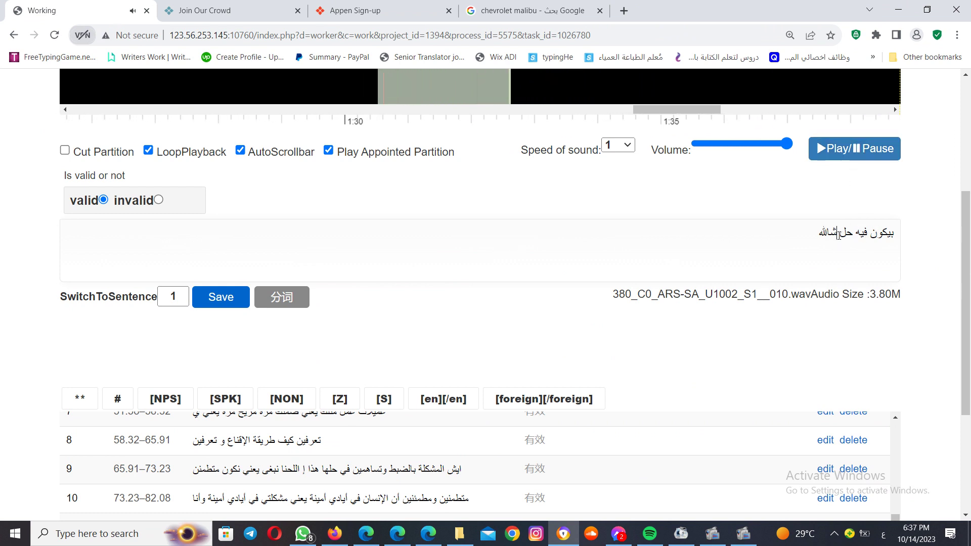
{"action": "type", "text": "إن شاء ا"}
Turn off AutoScrollbar and replay segment 12 from a point inside its highlighted waveform range, keeping LoopPlayback enabled
{"action": "left_click", "coordinate": [870, 155]}
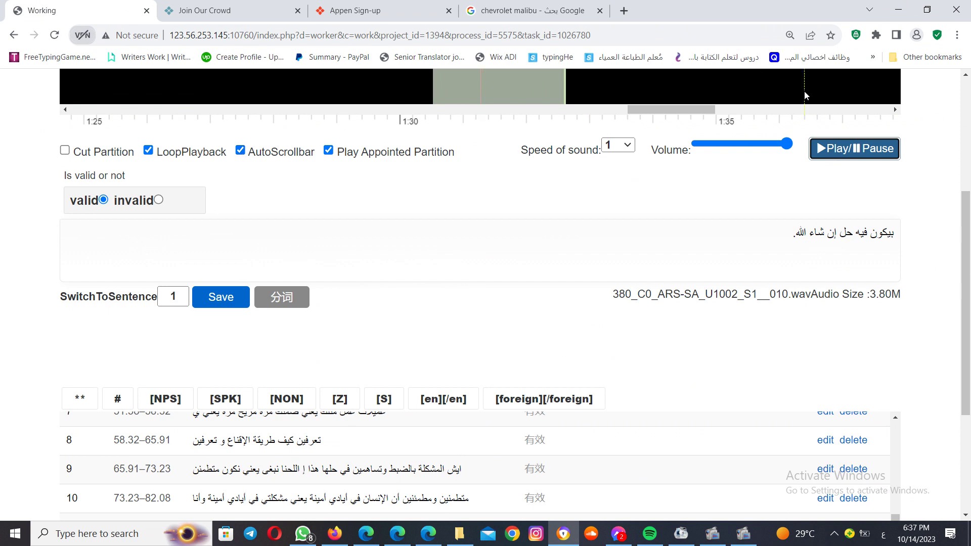
{"action": "left_click", "coordinate": [882, 149]}
{"action": "left_click", "coordinate": [534, 73]}
{"action": "left_click", "coordinate": [240, 151]}
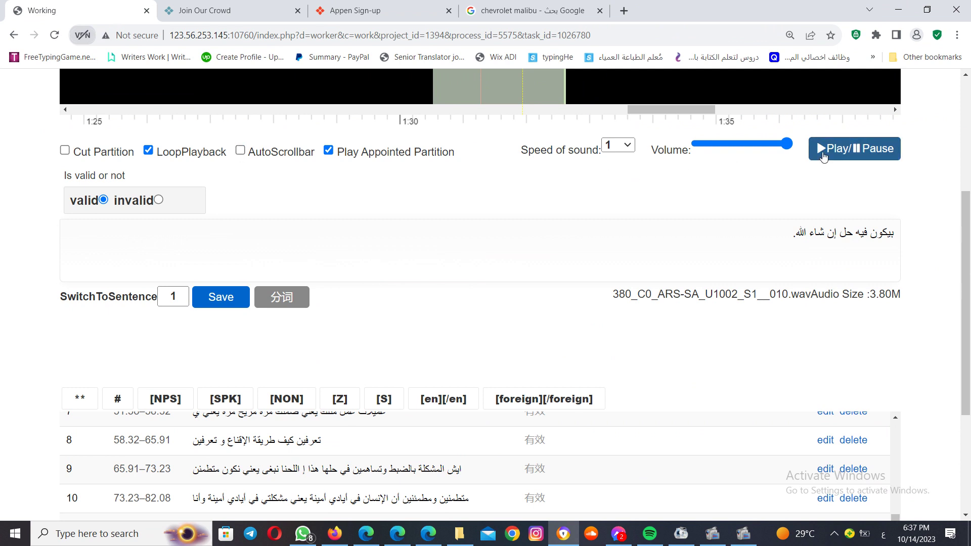
{"action": "left_click", "coordinate": [822, 155]}
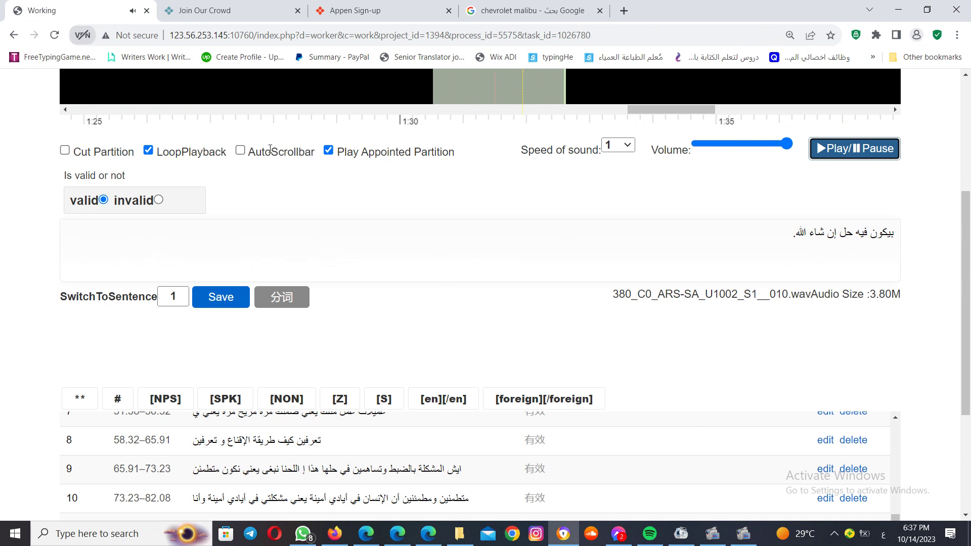
{"action": "left_click", "coordinate": [245, 155]}
{"action": "left_click", "coordinate": [243, 153]}
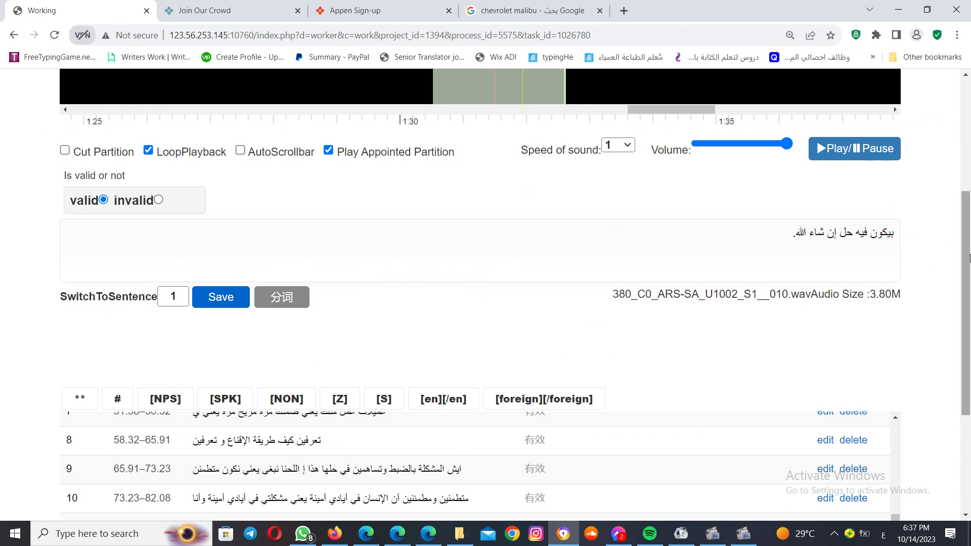
{"action": "scroll", "coordinate": [963, 238], "scroll_direction": "up", "scroll_amount": 2}
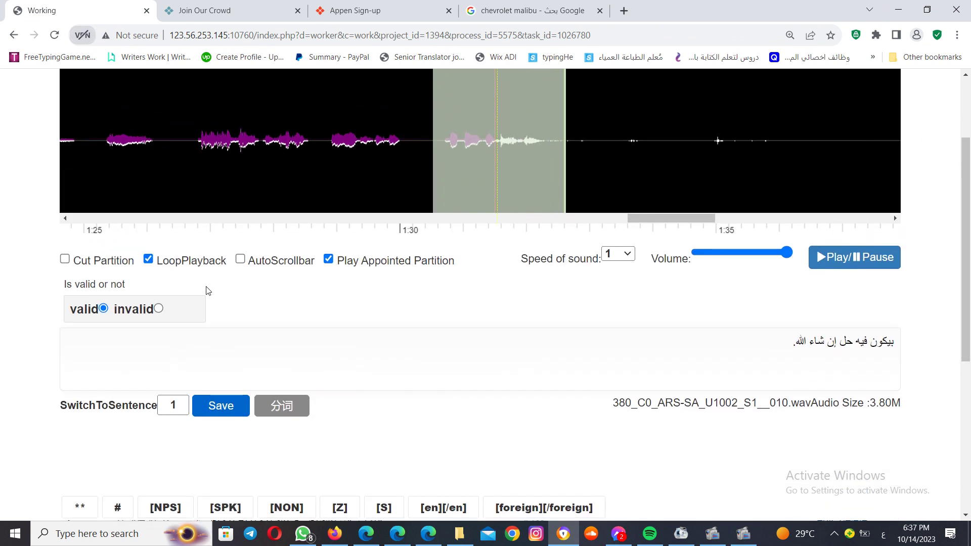
Turn off LoopPlayback and play the audio from segment 11 onward into segments 12 and 13, pausing and resuming along the way
{"action": "left_click", "coordinate": [148, 259]}
{"action": "left_click", "coordinate": [402, 126]}
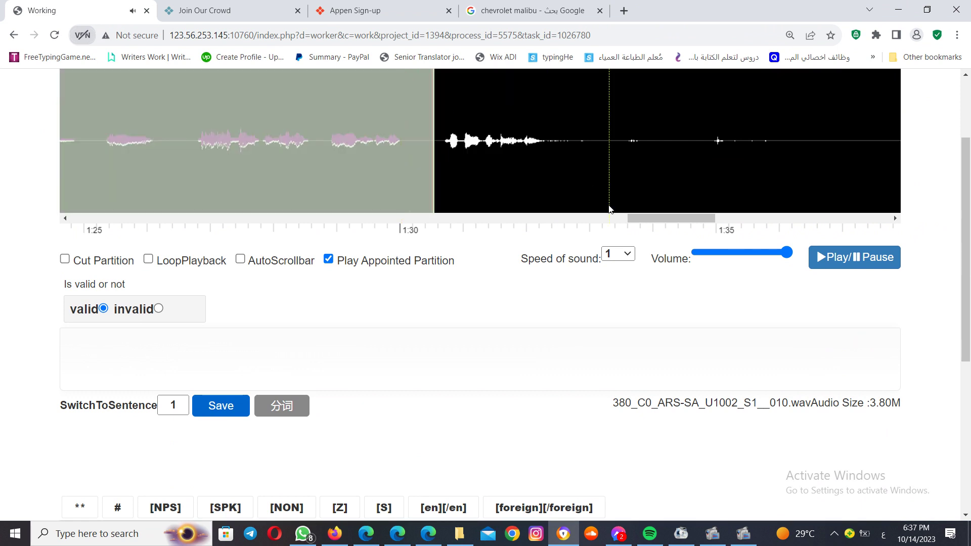
{"action": "left_click", "coordinate": [842, 258]}
{"action": "left_click", "coordinate": [158, 104]}
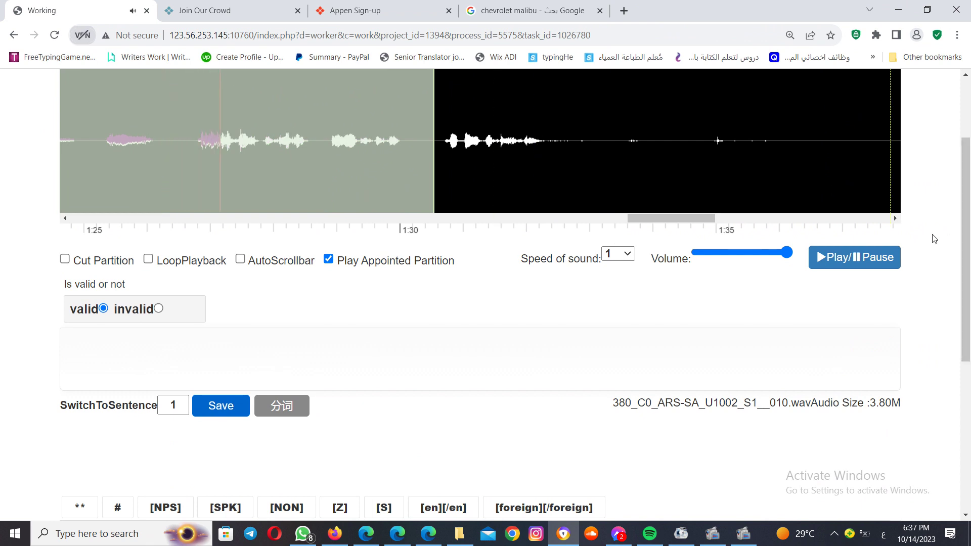
{"action": "left_click", "coordinate": [866, 261]}
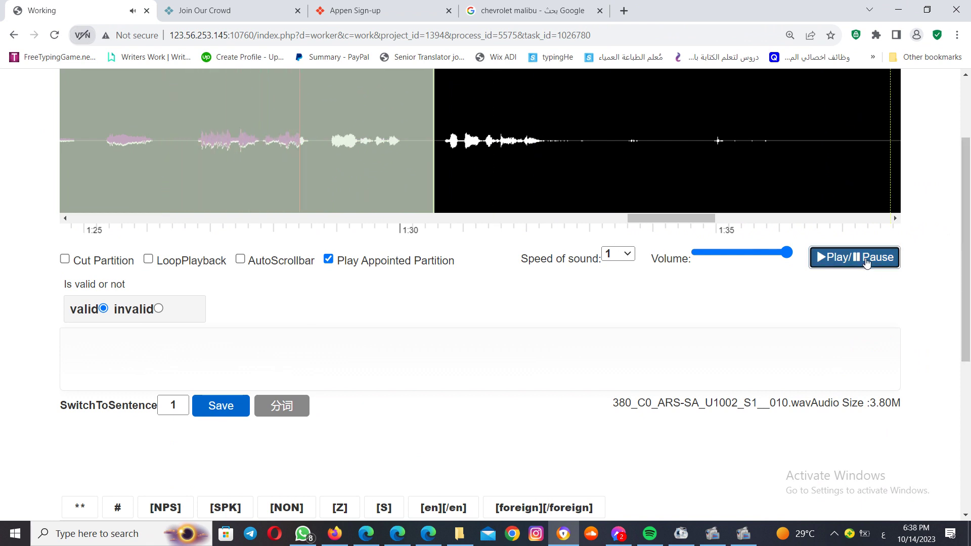
{"action": "left_click", "coordinate": [866, 261]}
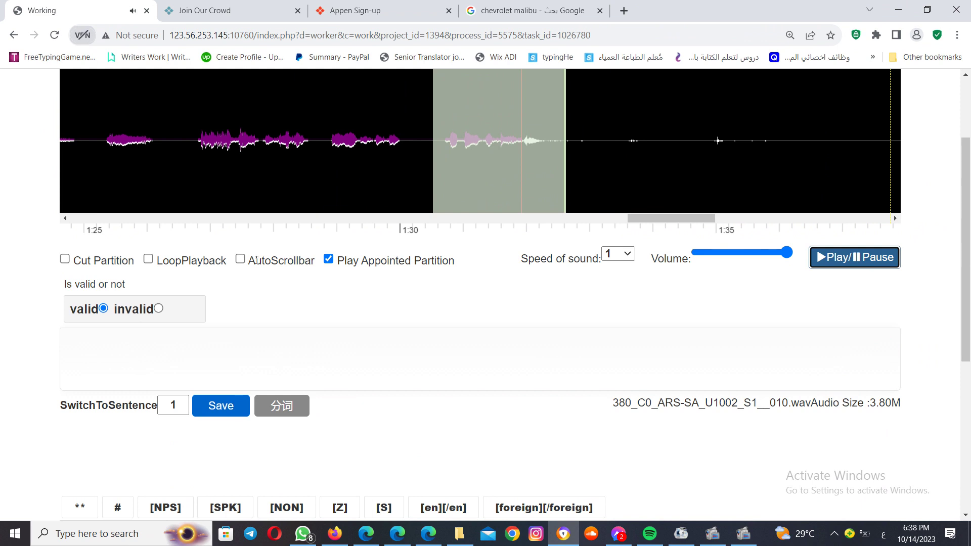
{"action": "left_click", "coordinate": [870, 266]}
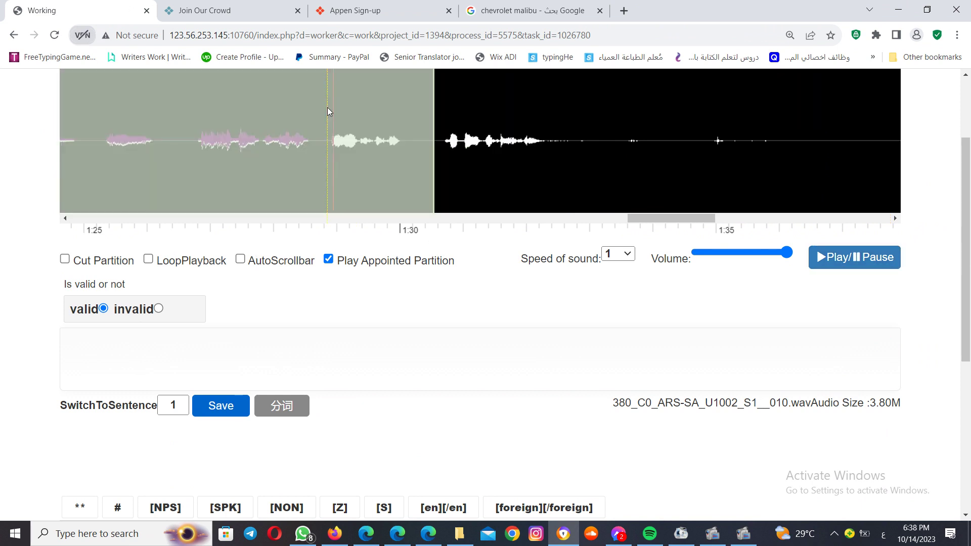
{"action": "left_click", "coordinate": [871, 267]}
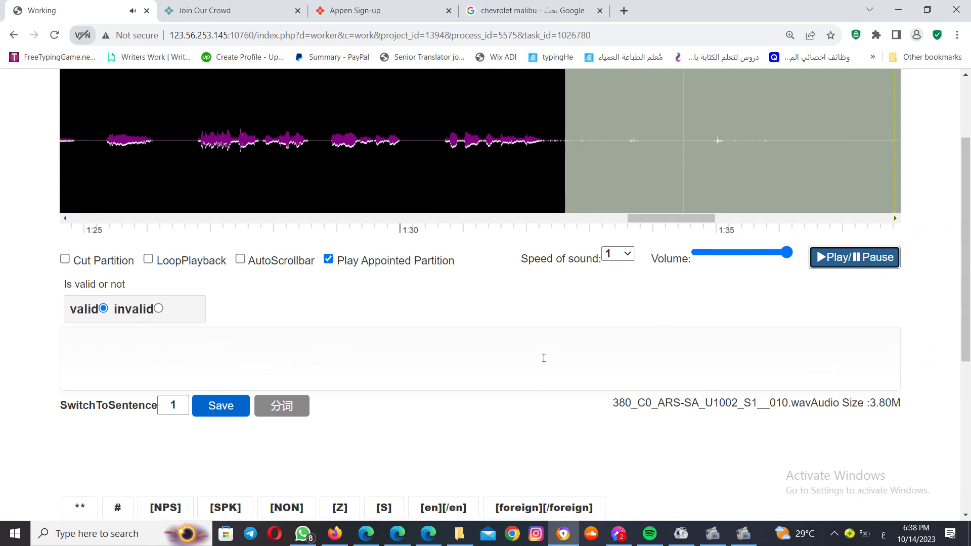
Turn AutoScrollbar and LoopPlayback back on for the segment playback
{"action": "left_click", "coordinate": [241, 260]}
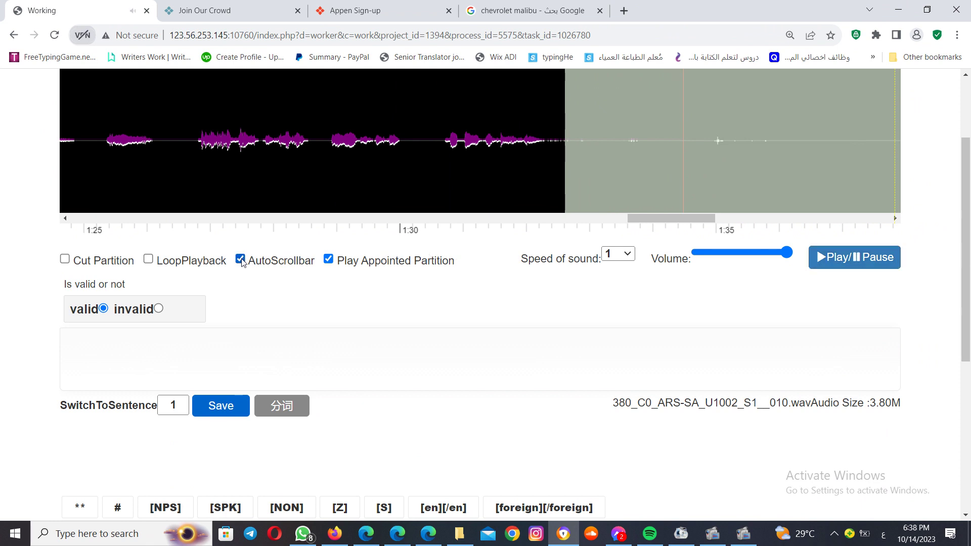
{"action": "left_click", "coordinate": [148, 260]}
{"action": "left_click", "coordinate": [241, 260]}
{"action": "left_click", "coordinate": [241, 260]}
{"action": "left_click", "coordinate": [446, 108]}
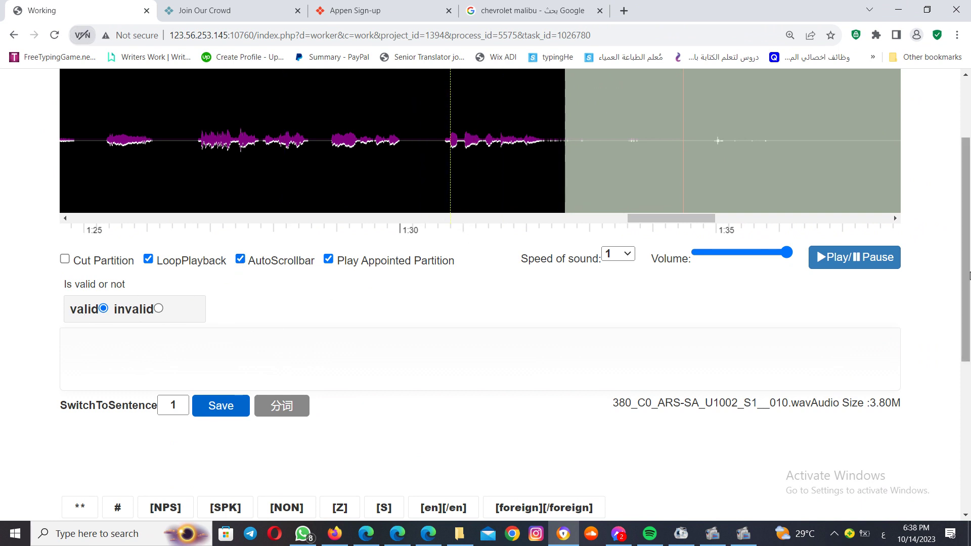
Review the transcripts, times and attributes in the segment list, from segments 12–17 back to segment 1
{"action": "left_click_drag", "start_coordinate": [964, 291], "coordinate": [965, 369]}
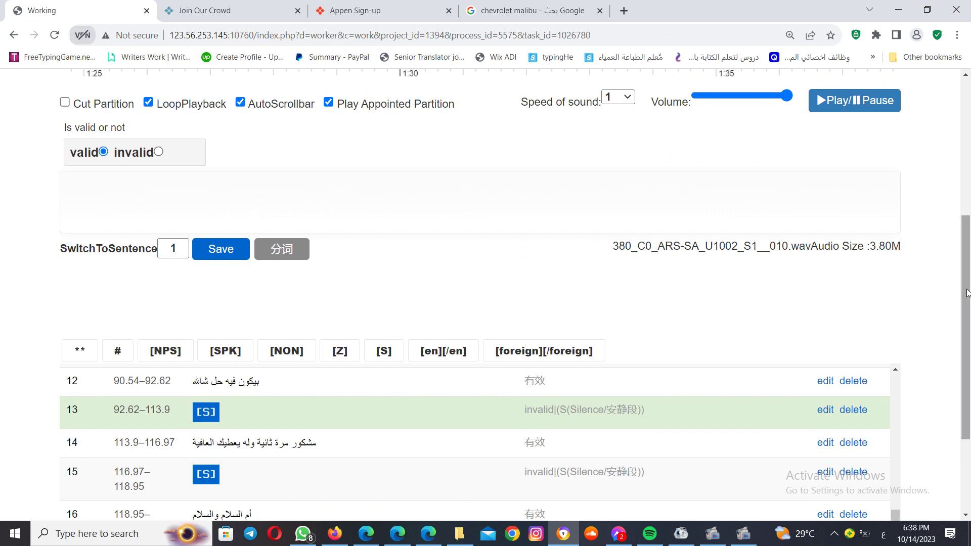
{"action": "left_click_drag", "start_coordinate": [965, 289], "coordinate": [965, 400]}
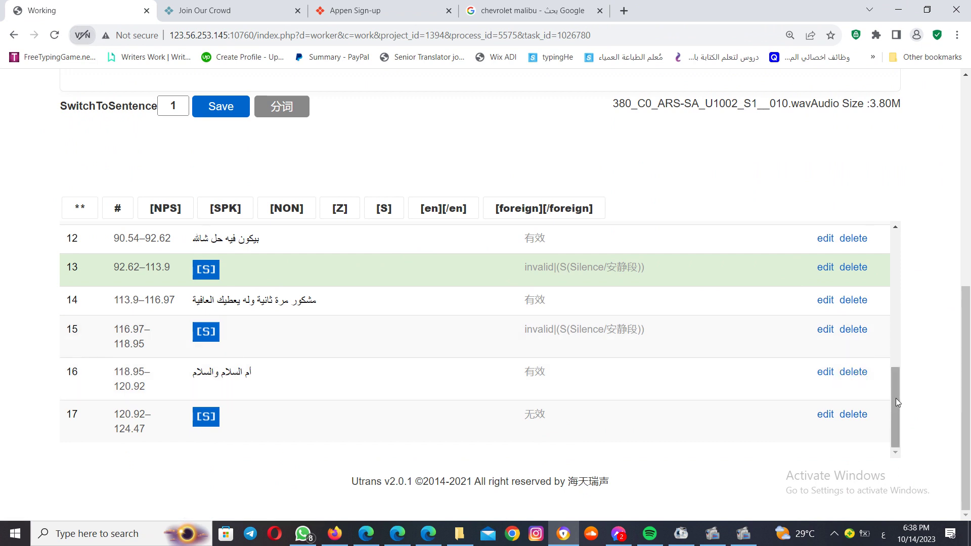
{"action": "left_click_drag", "start_coordinate": [896, 398], "coordinate": [895, 298]}
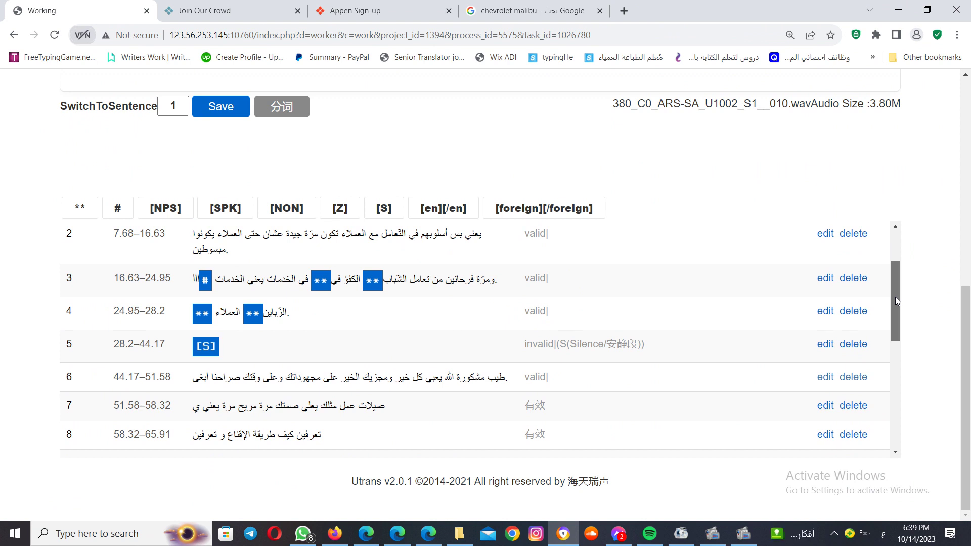
{"action": "left_click_drag", "start_coordinate": [895, 297], "coordinate": [895, 248]}
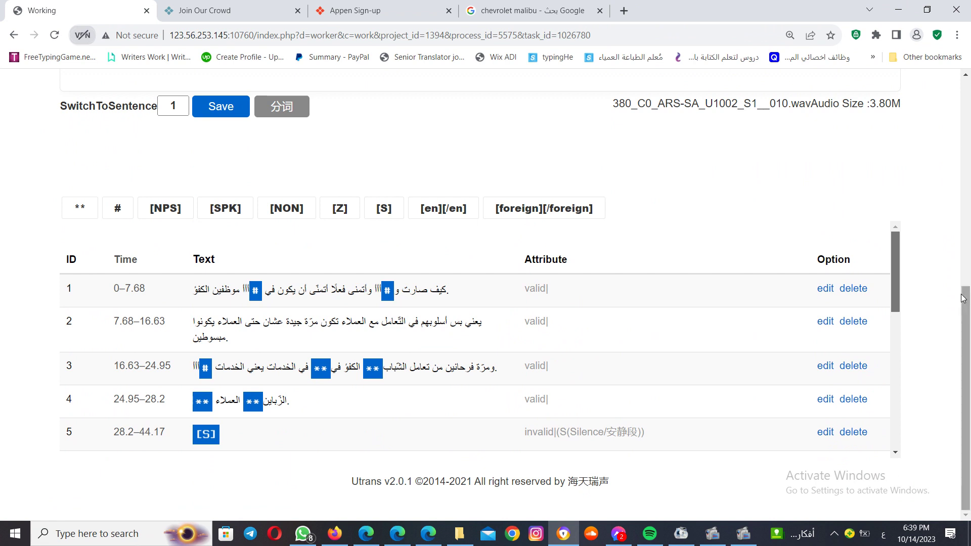
{"action": "scroll", "coordinate": [963, 298], "scroll_direction": "up", "scroll_amount": 7}
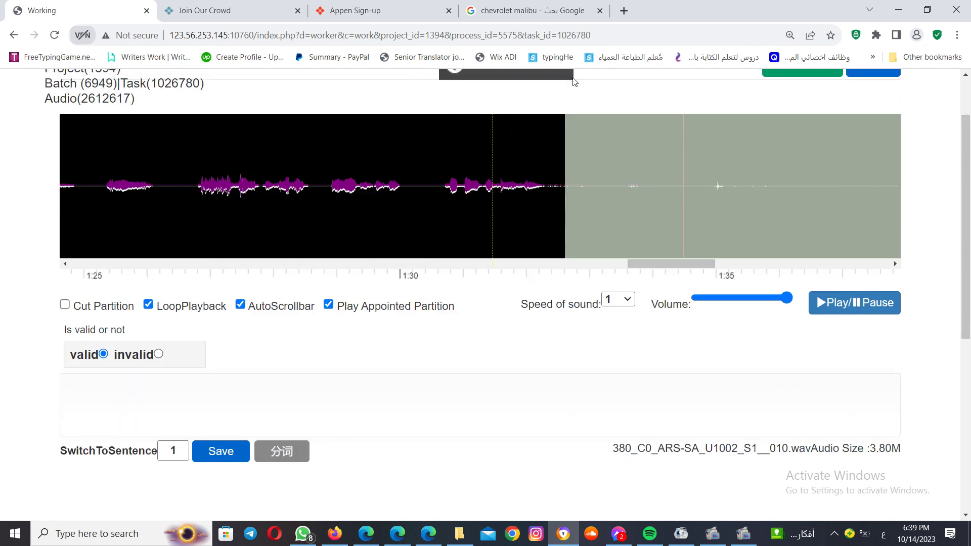
{"action": "left_click", "coordinate": [605, 120]}
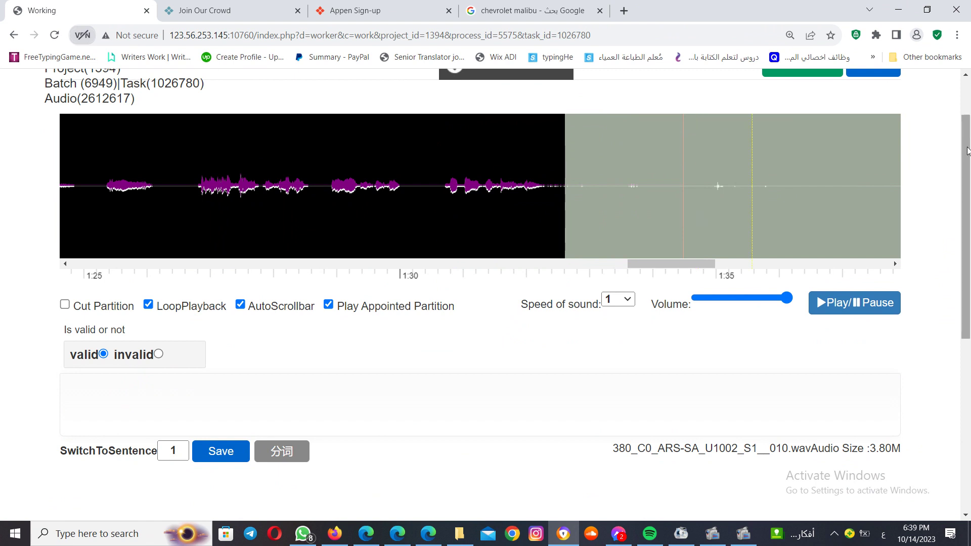
{"action": "left_click_drag", "start_coordinate": [966, 150], "coordinate": [966, 323]}
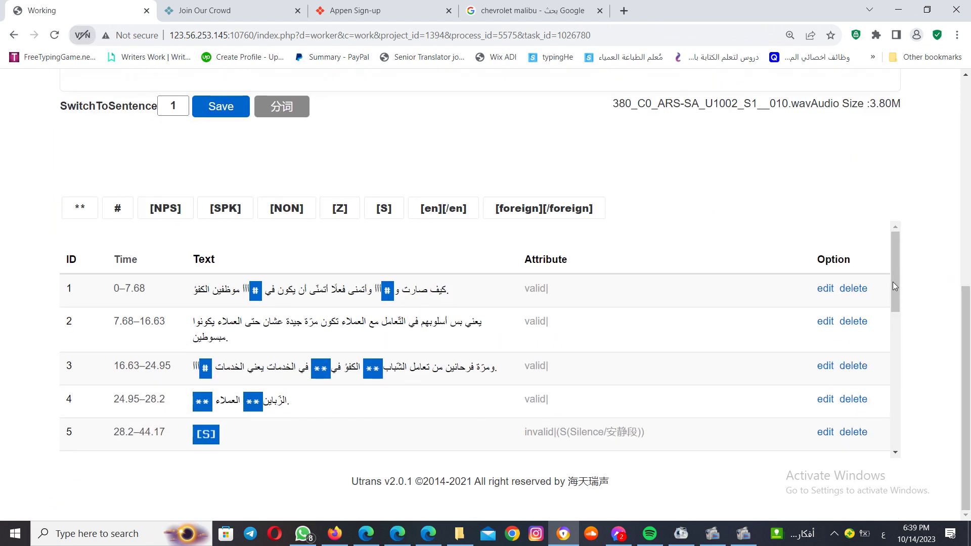
{"action": "mouse_move", "coordinate": [893, 281]}
{"action": "left_mouse_down"}
{"action": "mouse_move", "coordinate": [895, 395]}
{"action": "mouse_move", "coordinate": [894, 278]}
{"action": "left_mouse_up"}
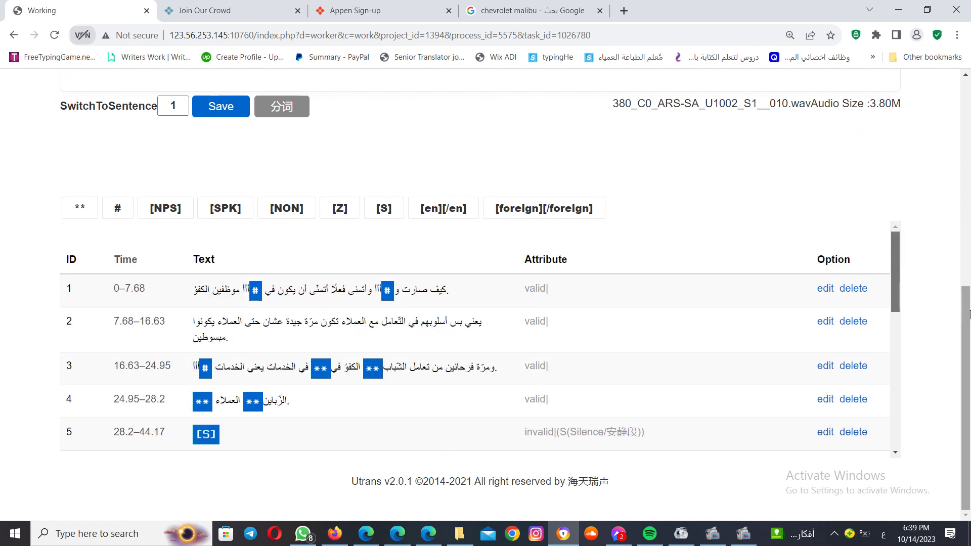
{"action": "left_click_drag", "start_coordinate": [969, 313], "coordinate": [967, 99]}
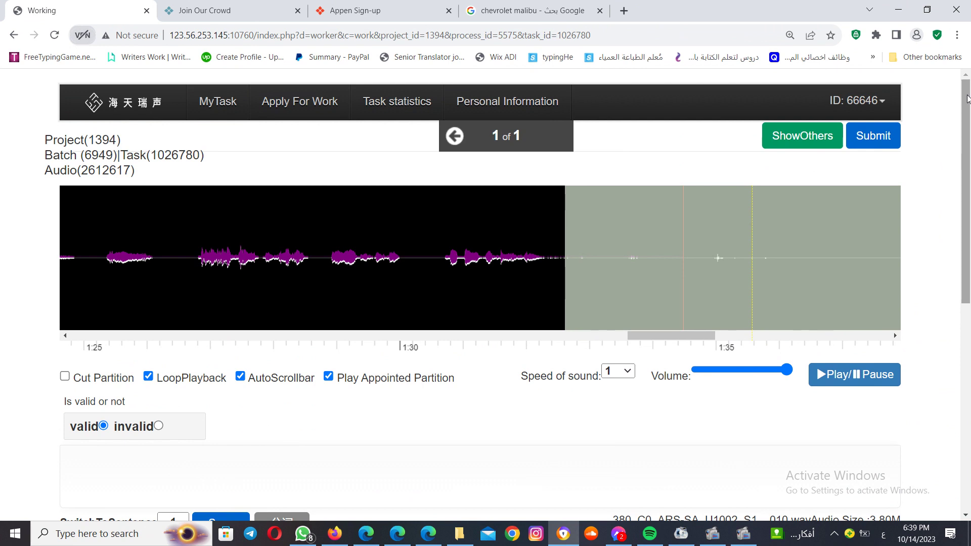
Look over the whole task page again, from the waveform and playback options to the last segment in the list
{"action": "scroll", "coordinate": [966, 99], "scroll_direction": "down", "scroll_amount": 5}
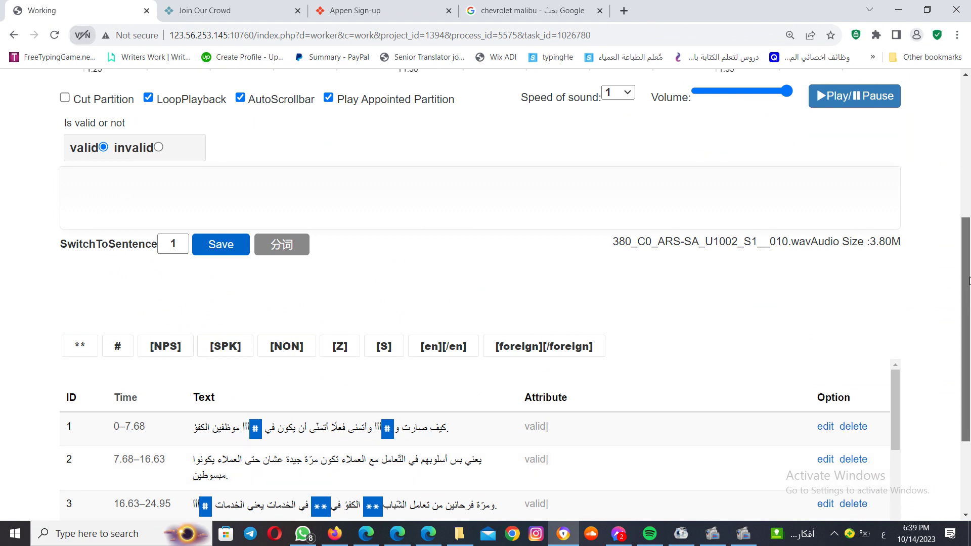
{"action": "left_click_drag", "start_coordinate": [968, 279], "coordinate": [966, 135]}
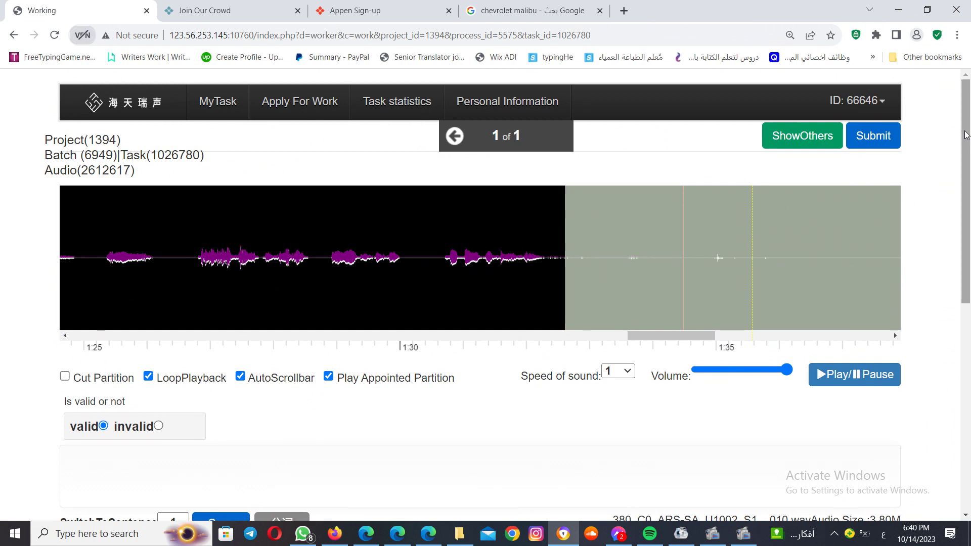
{"action": "left_click_drag", "start_coordinate": [966, 134], "coordinate": [960, 361]}
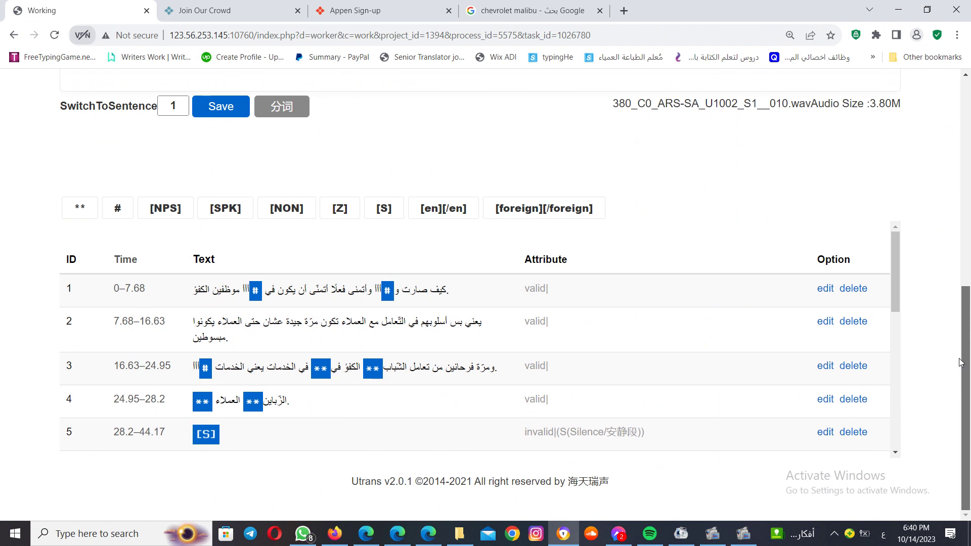
{"action": "scroll", "coordinate": [955, 232], "scroll_direction": "up", "scroll_amount": 4}
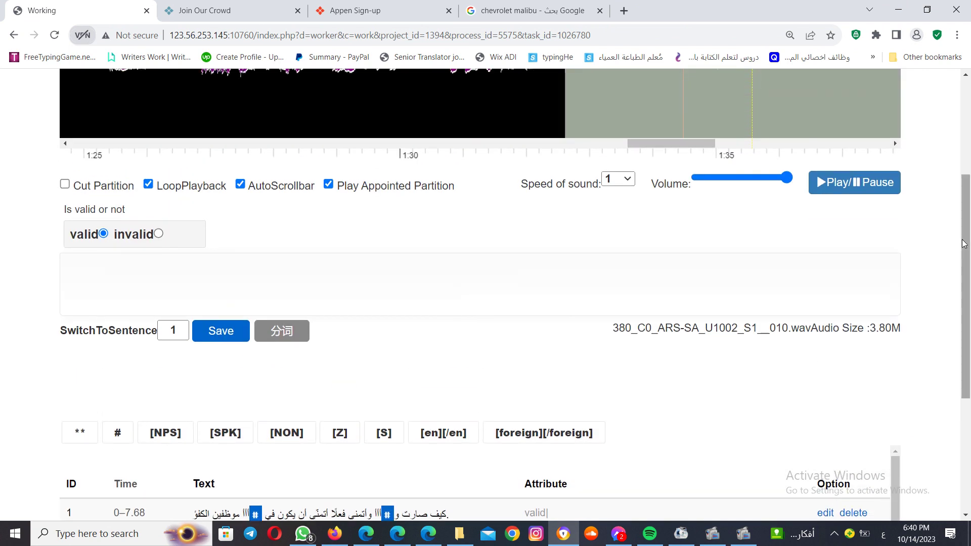
{"action": "left_click_drag", "start_coordinate": [964, 244], "coordinate": [962, 89]}
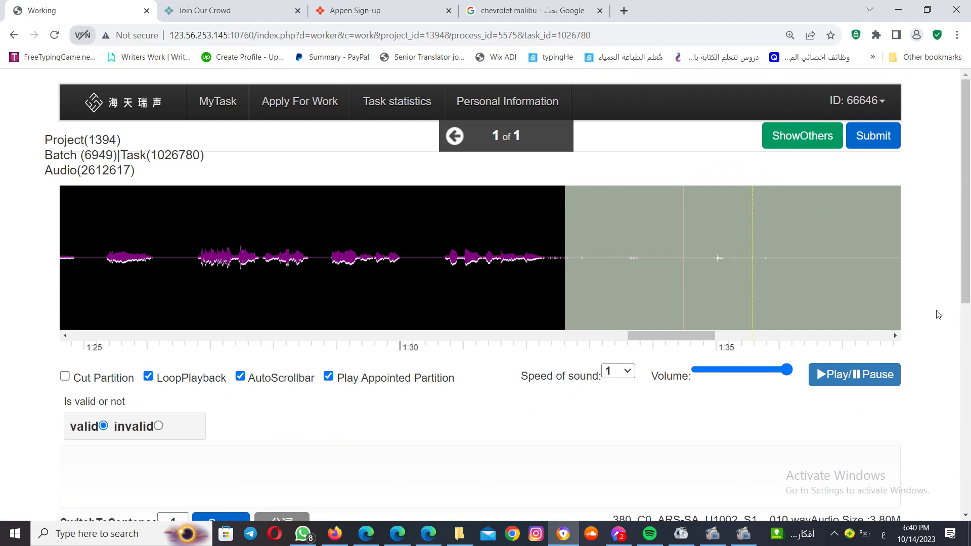
{"action": "scroll", "coordinate": [963, 244], "scroll_direction": "down", "scroll_amount": 8}
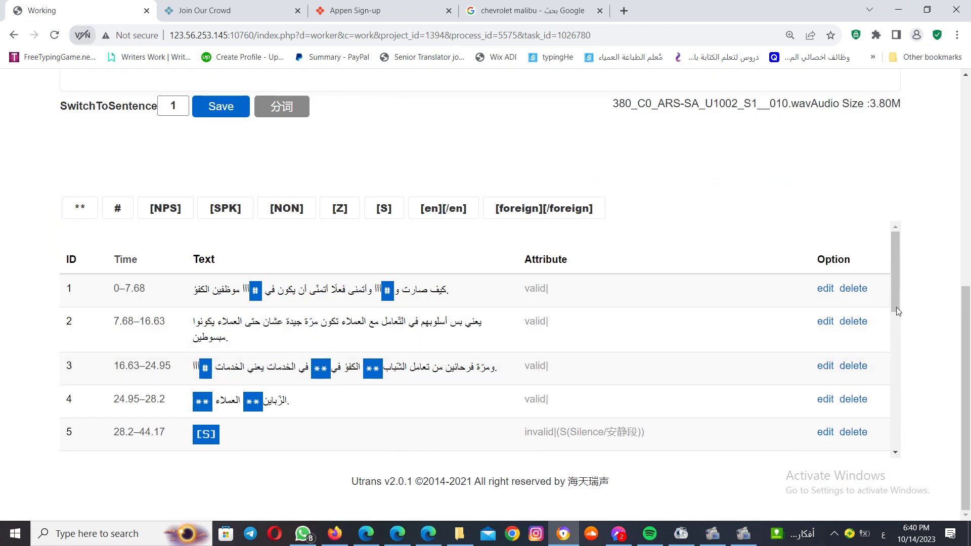
{"action": "left_click_drag", "start_coordinate": [895, 308], "coordinate": [893, 441]}
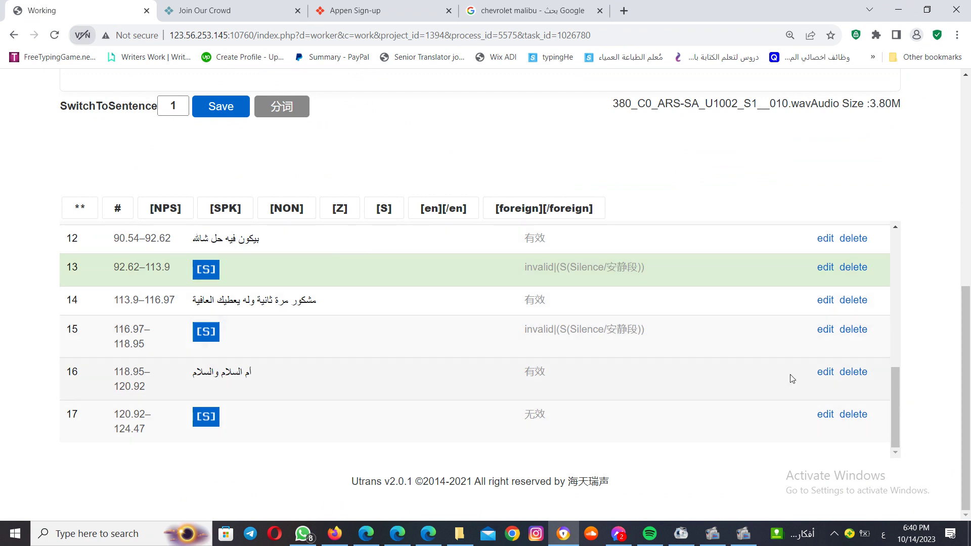
{"action": "left_click_drag", "start_coordinate": [895, 428], "coordinate": [896, 290]}
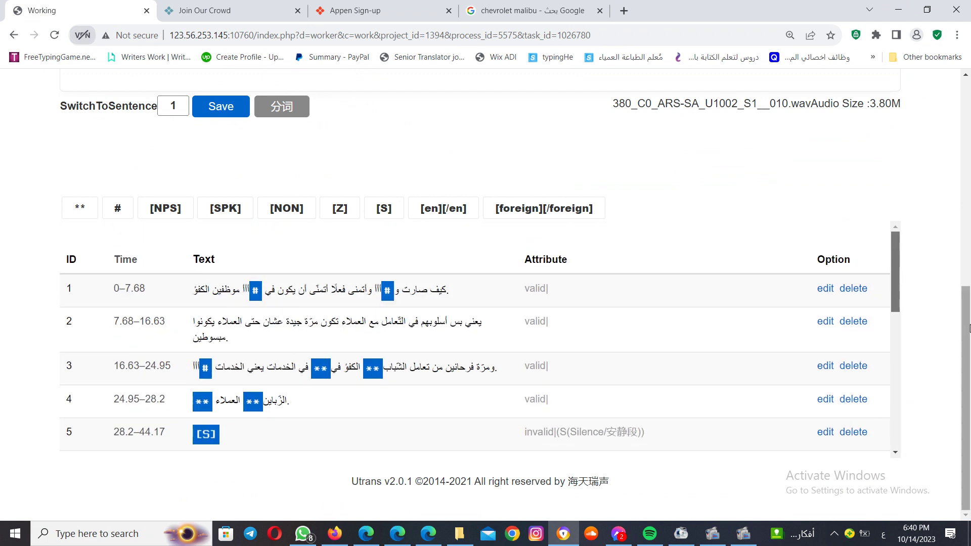
{"action": "left_click_drag", "start_coordinate": [966, 321], "coordinate": [967, 146]}
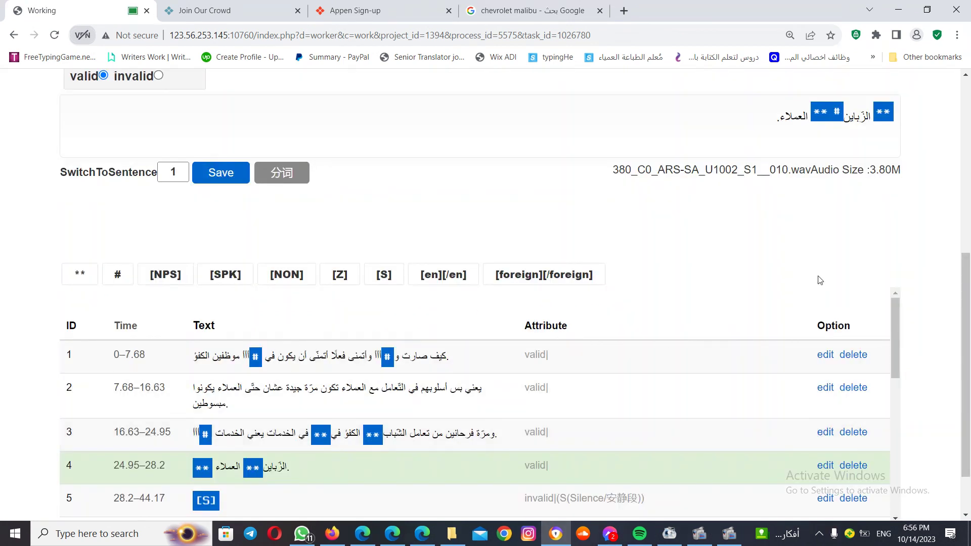
Play segment 4 (24.95–28.2) with LoopPlayback and AutoScrollbar enabled and compare the audio with its tagged transcript, pausing and resuming
{"action": "scroll", "coordinate": [966, 149], "scroll_direction": "up", "scroll_amount": 7}
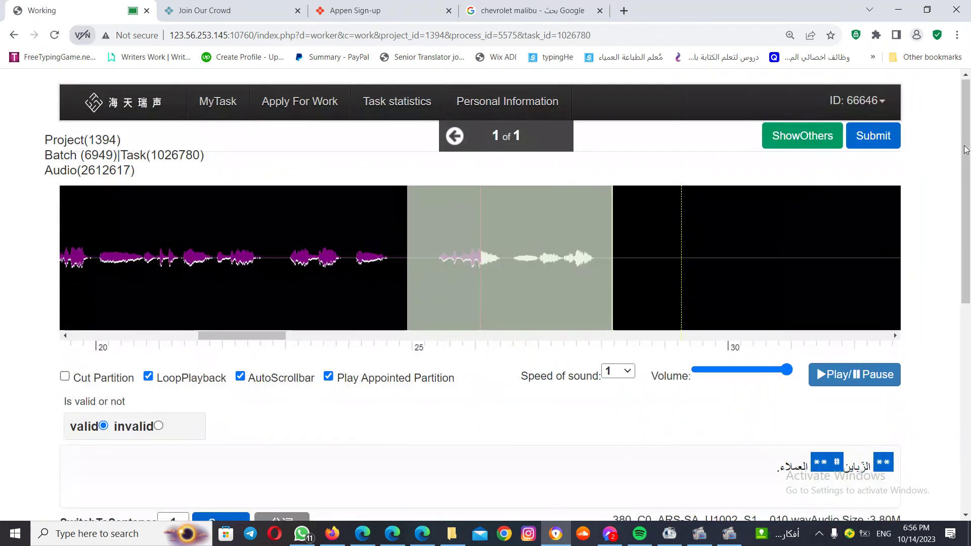
{"action": "left_click", "coordinate": [854, 374]}
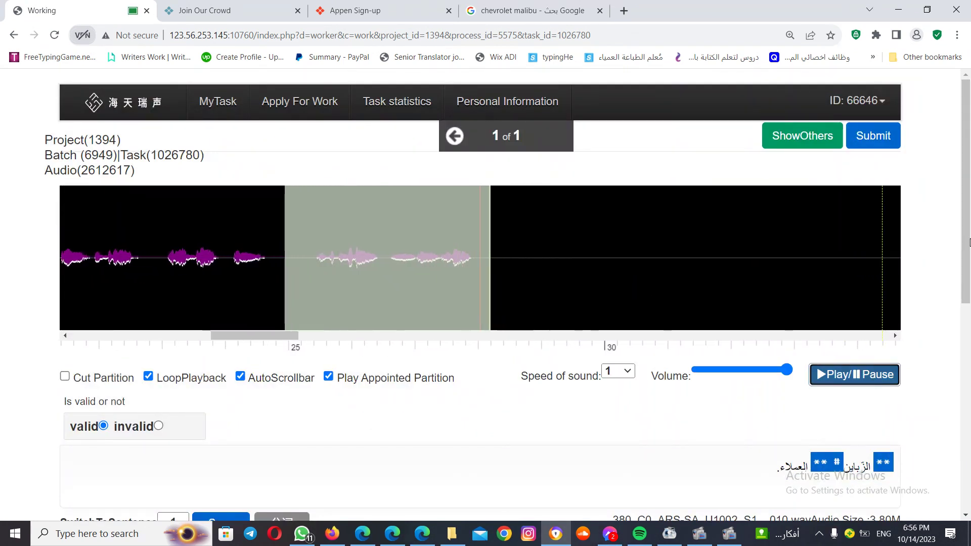
{"action": "scroll", "coordinate": [965, 260], "scroll_direction": "down", "scroll_amount": 2}
{"action": "scroll", "coordinate": [965, 261], "scroll_direction": "down", "scroll_amount": 3}
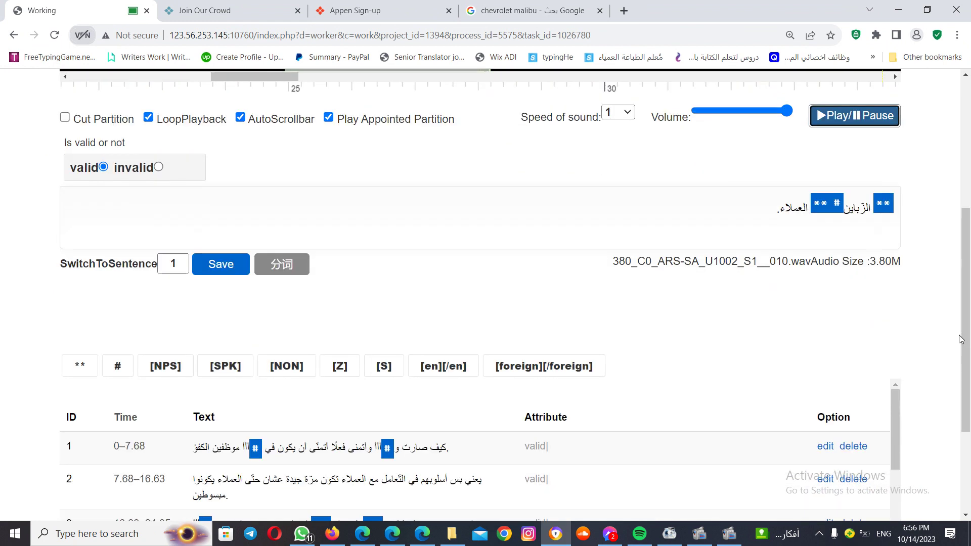
{"action": "triple_click", "coordinate": [921, 124]}
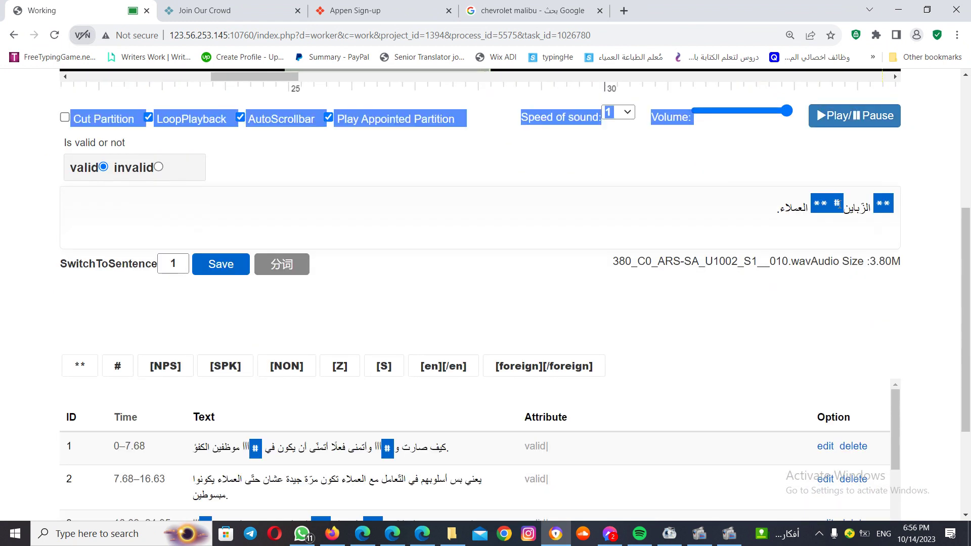
{"action": "left_click", "coordinate": [770, 208]}
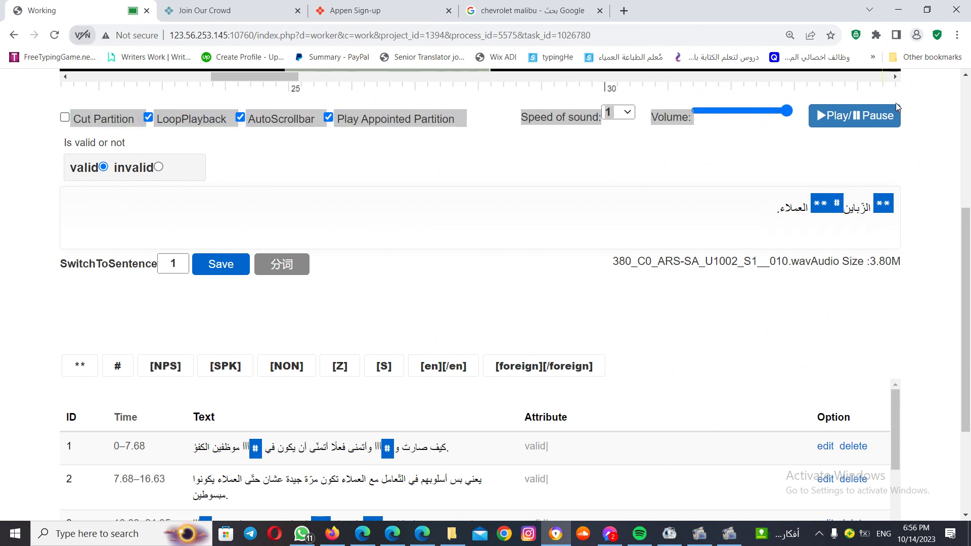
{"action": "left_click", "coordinate": [882, 122]}
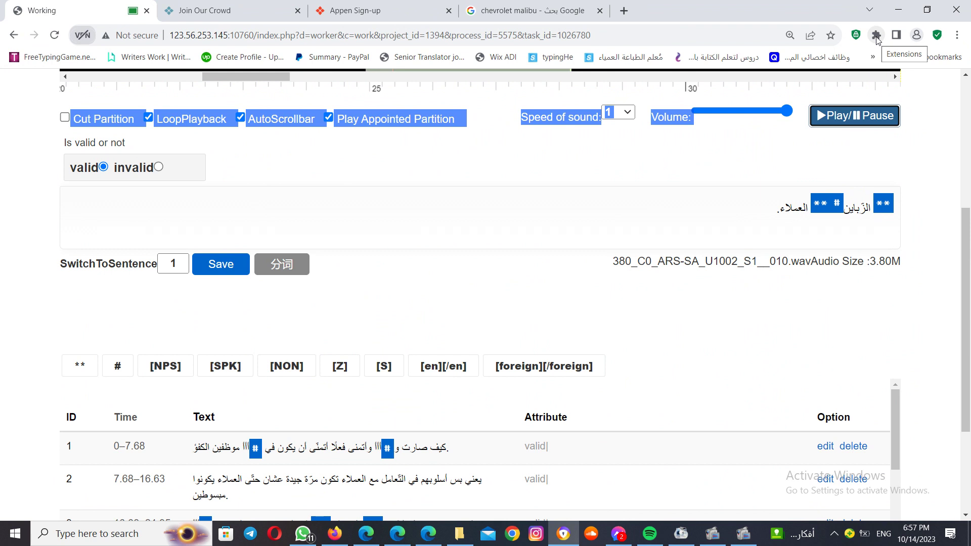
Check the Avast Addons page, close it, and search the installed extensions for "volume" in the extension manager
{"action": "left_click", "coordinate": [876, 36]}
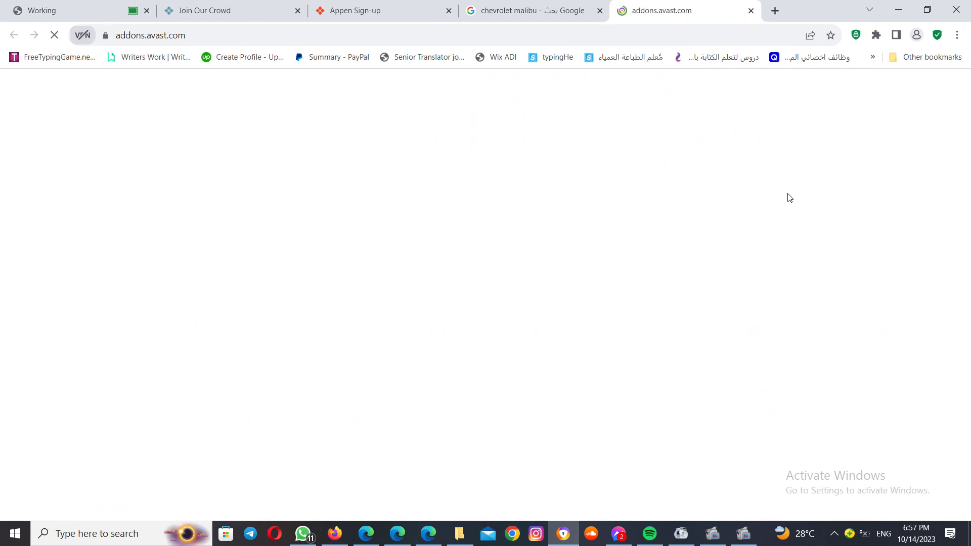
{"action": "left_click", "coordinate": [751, 10]}
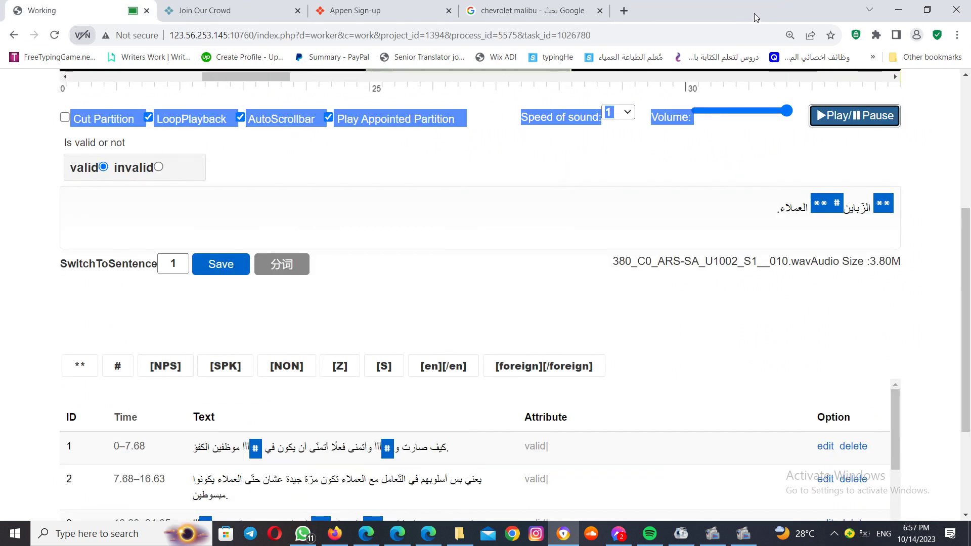
{"action": "left_click", "coordinate": [878, 37]}
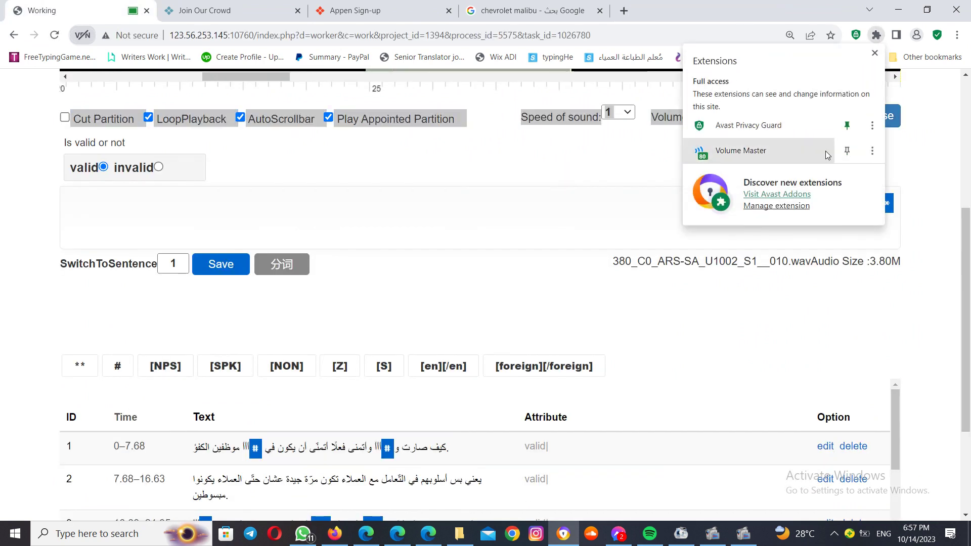
{"action": "left_click", "coordinate": [758, 207]}
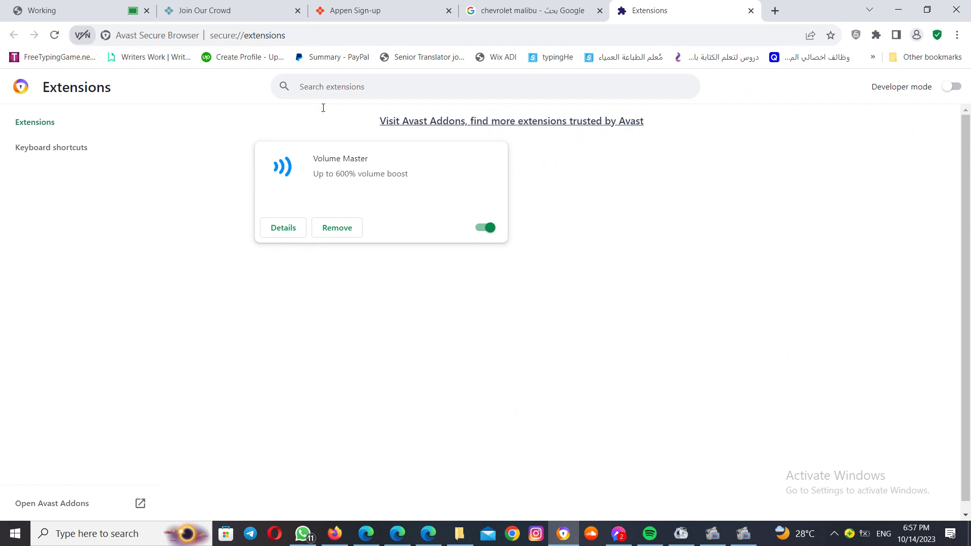
{"action": "left_click", "coordinate": [363, 82]}
{"action": "type", "text": "volume"}
{"action": "key", "text": "BackSpace"}
Switch Developer mode on and off again, and close the extension manager
{"action": "left_click", "coordinate": [32, 125]}
{"action": "left_click", "coordinate": [953, 87]}
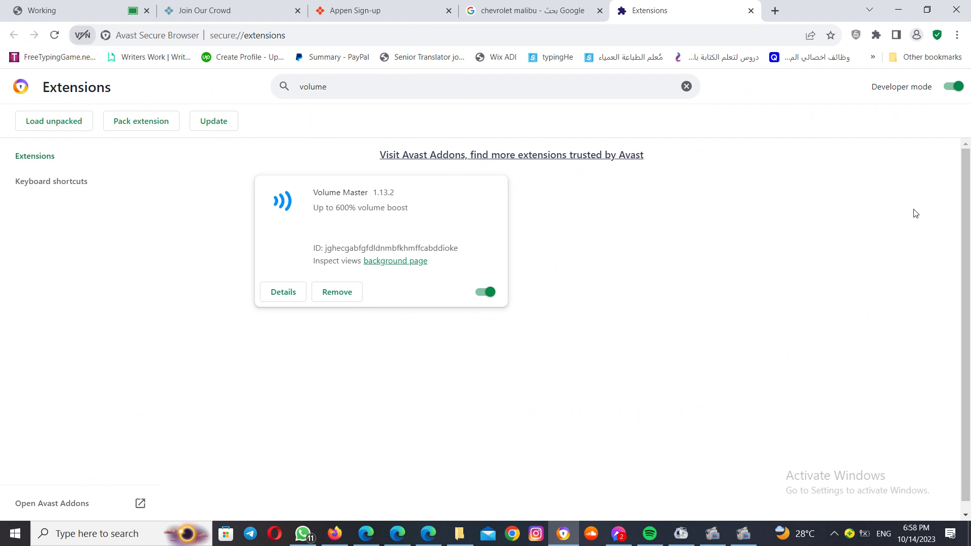
{"action": "left_click", "coordinate": [954, 88]}
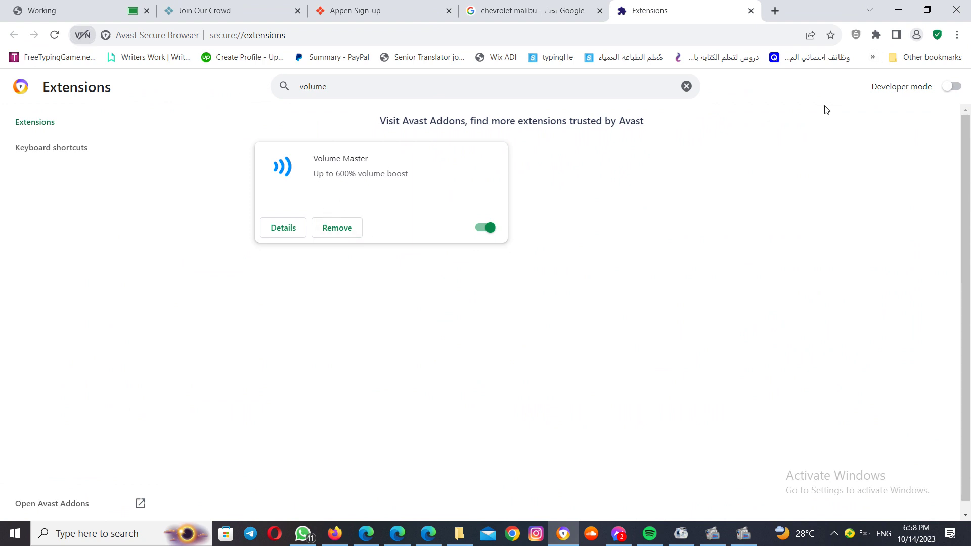
{"action": "left_click", "coordinate": [751, 11]}
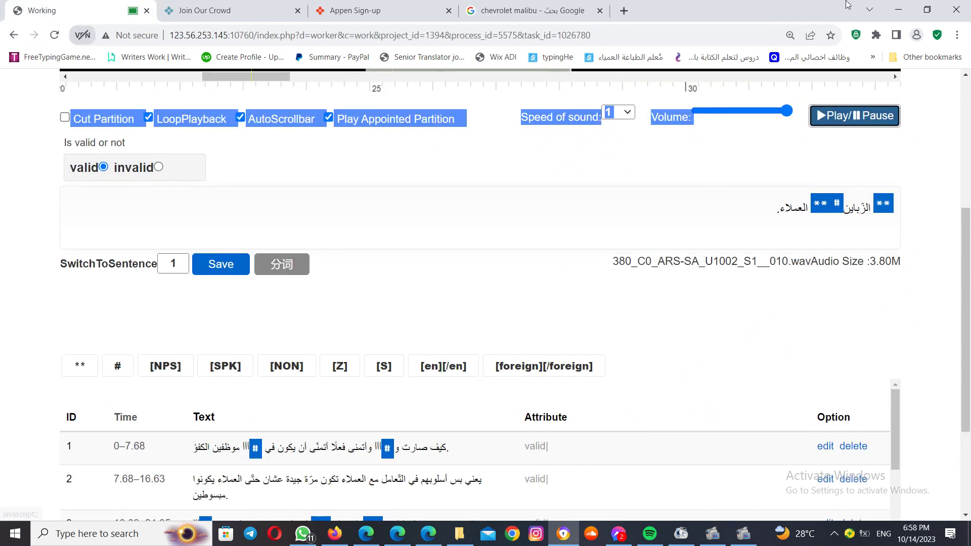
Play the segment audio and raise the tab's volume to 240 % with the Volume Master extension
{"action": "left_click", "coordinate": [877, 35]}
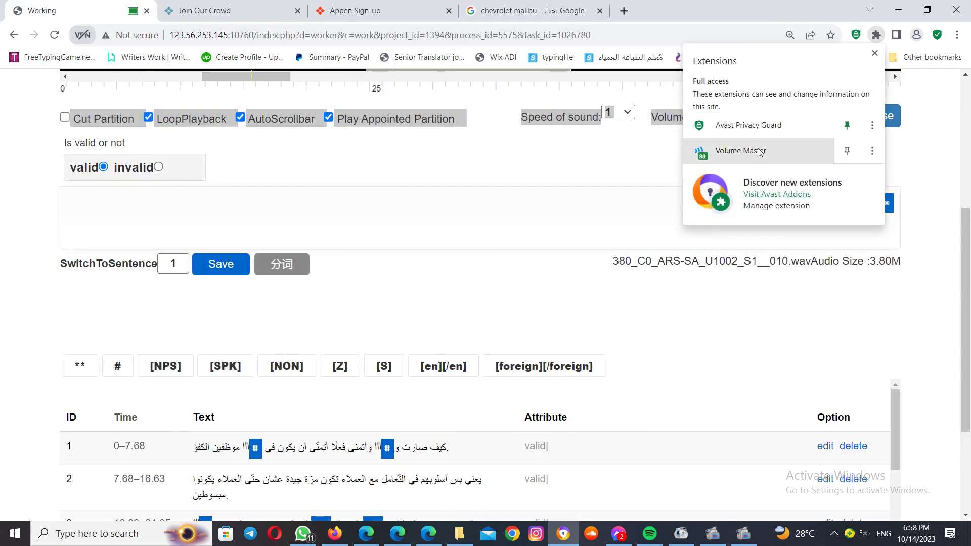
{"action": "left_click", "coordinate": [759, 146]}
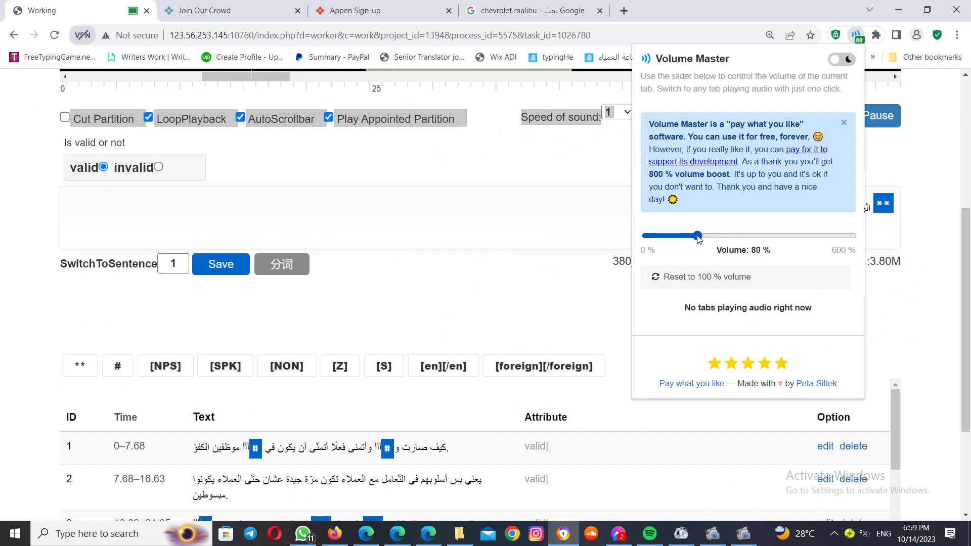
{"action": "left_click", "coordinate": [892, 123]}
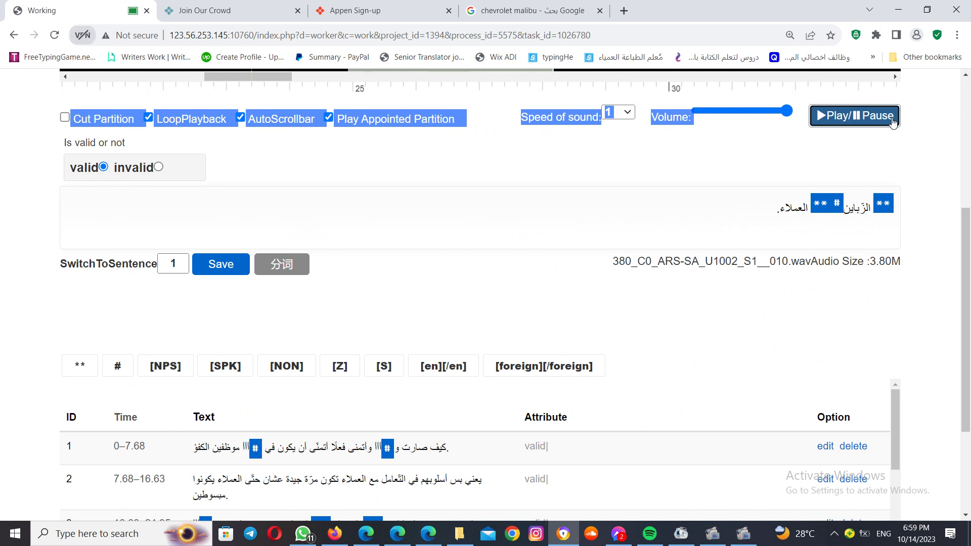
{"action": "left_click", "coordinate": [876, 35]}
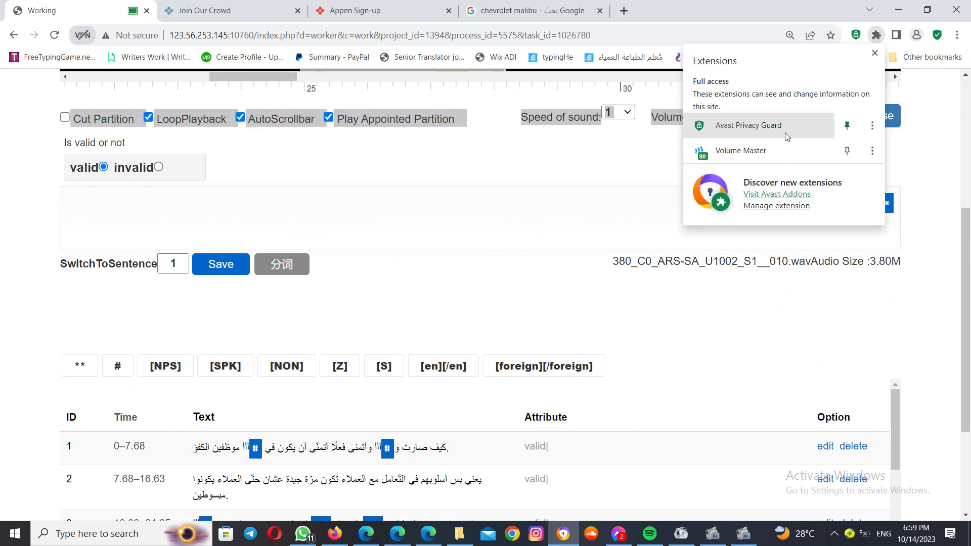
{"action": "left_click", "coordinate": [775, 148]}
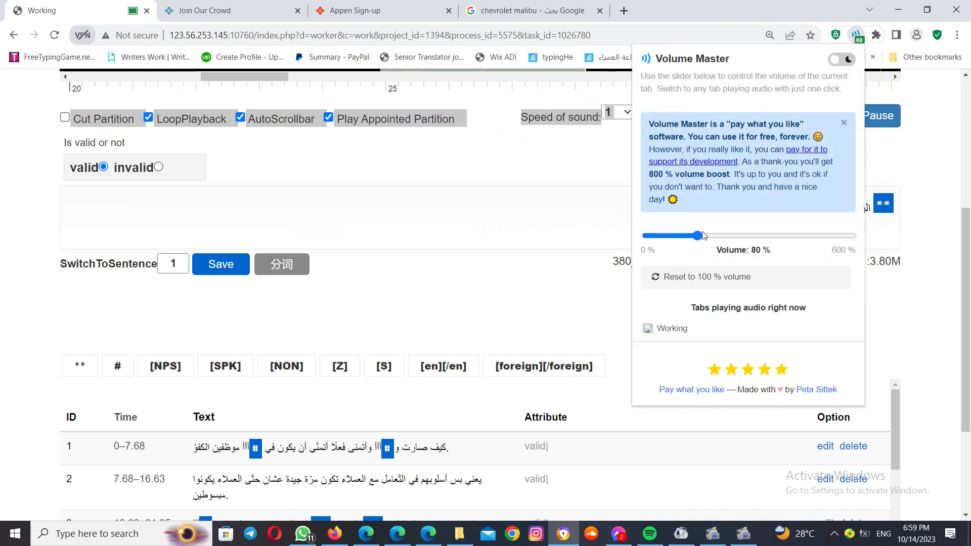
{"action": "left_click_drag", "start_coordinate": [701, 235], "coordinate": [740, 240]}
{"action": "left_click", "coordinate": [856, 34]}
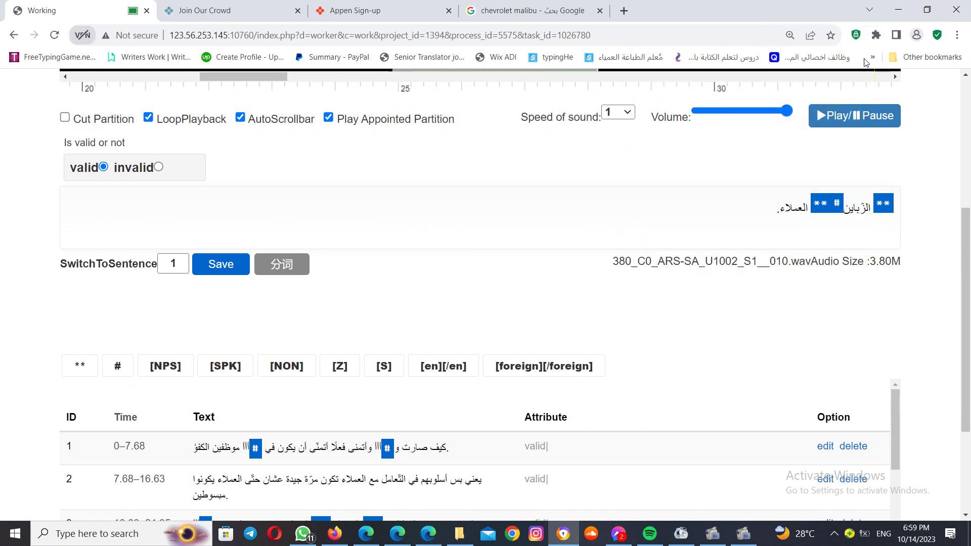
{"action": "left_click", "coordinate": [875, 33]}
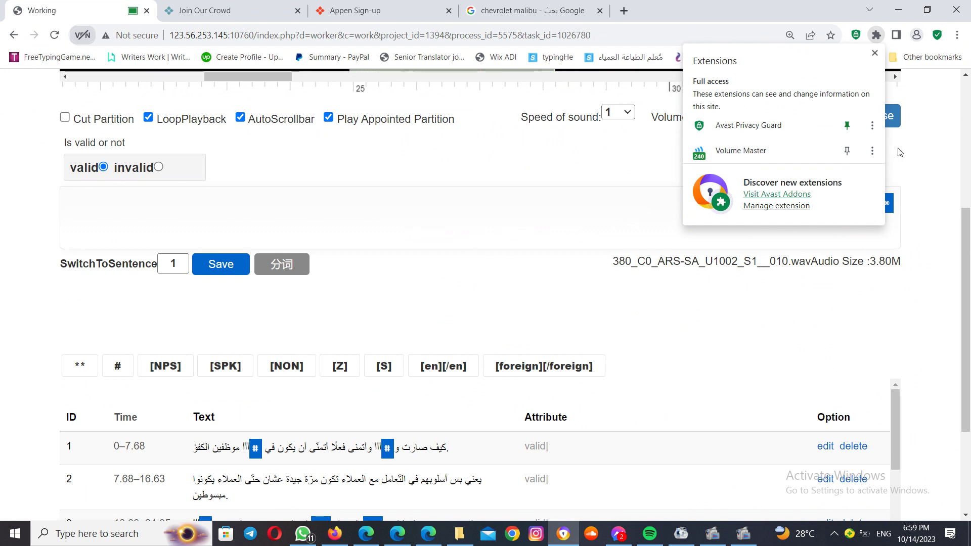
{"action": "left_click", "coordinate": [879, 115]}
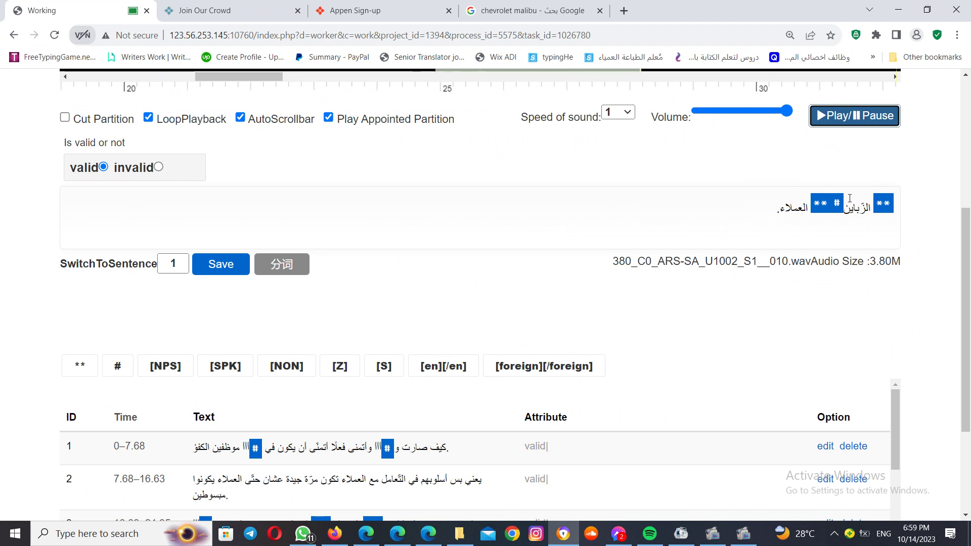
In segment 4's transcript, insert و after الزّباين and أأأ after the # tag, pausing the playback in between
{"action": "left_click", "coordinate": [843, 211]}
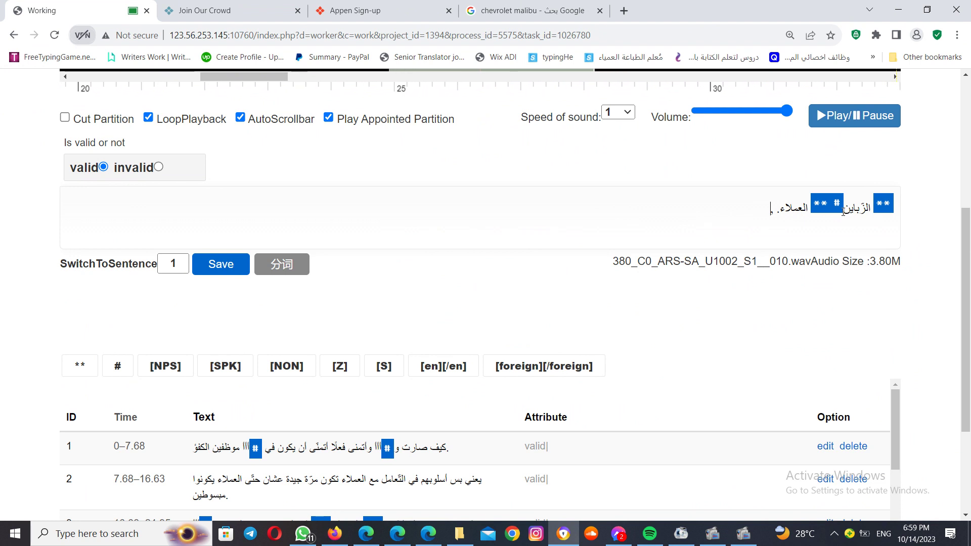
{"action": "key", "text": "BackSpace"}
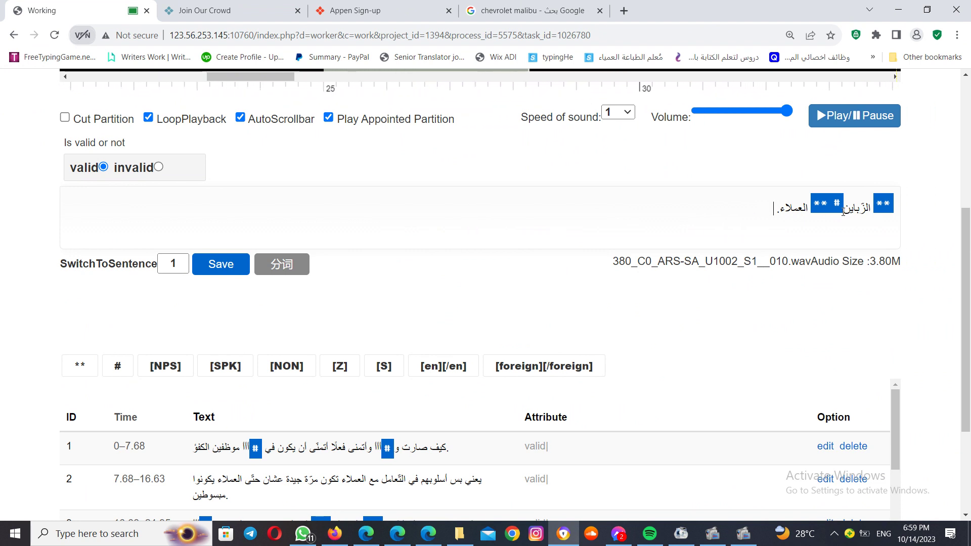
{"action": "key", "text": "alt+shift"}
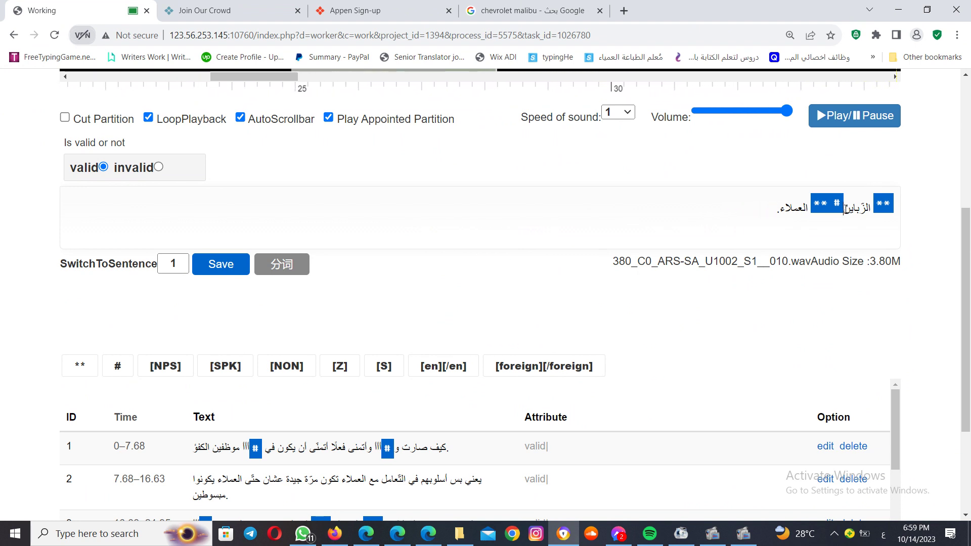
{"action": "type", "text": "و"}
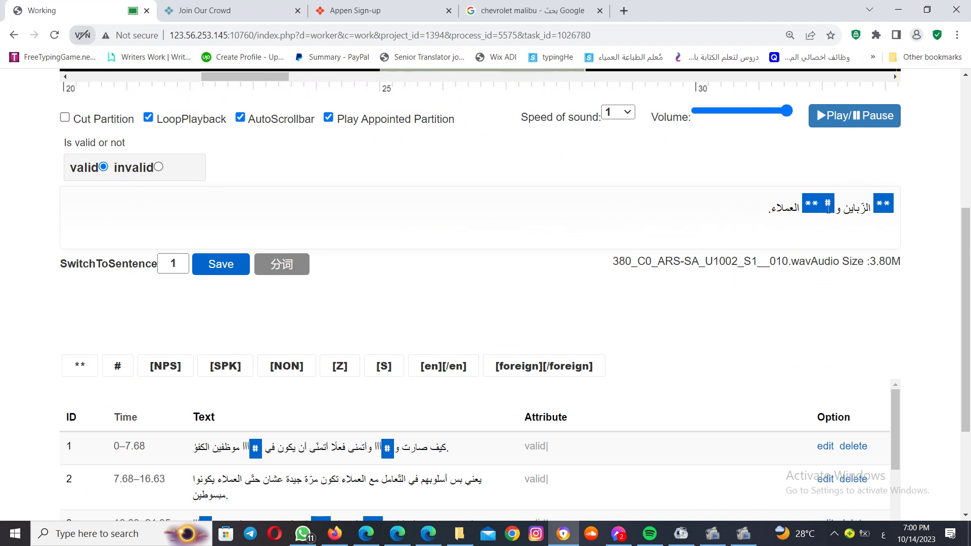
{"action": "left_click", "coordinate": [877, 115]}
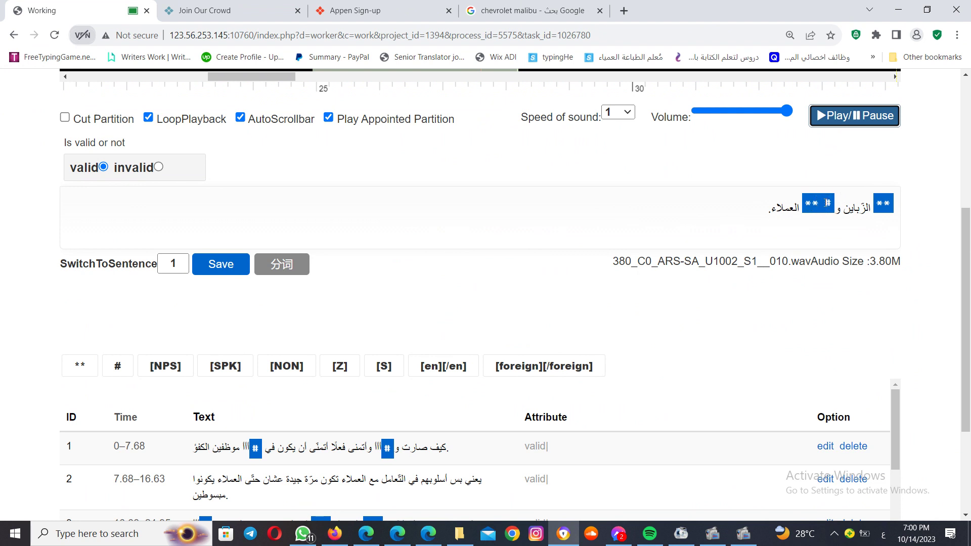
{"action": "left_click", "coordinate": [821, 204]}
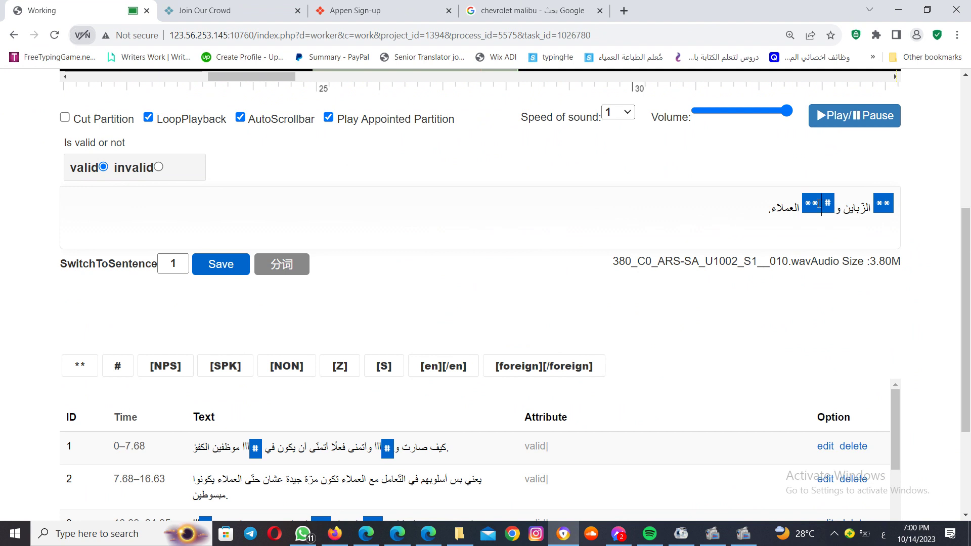
{"action": "type", "text": "ااا"}
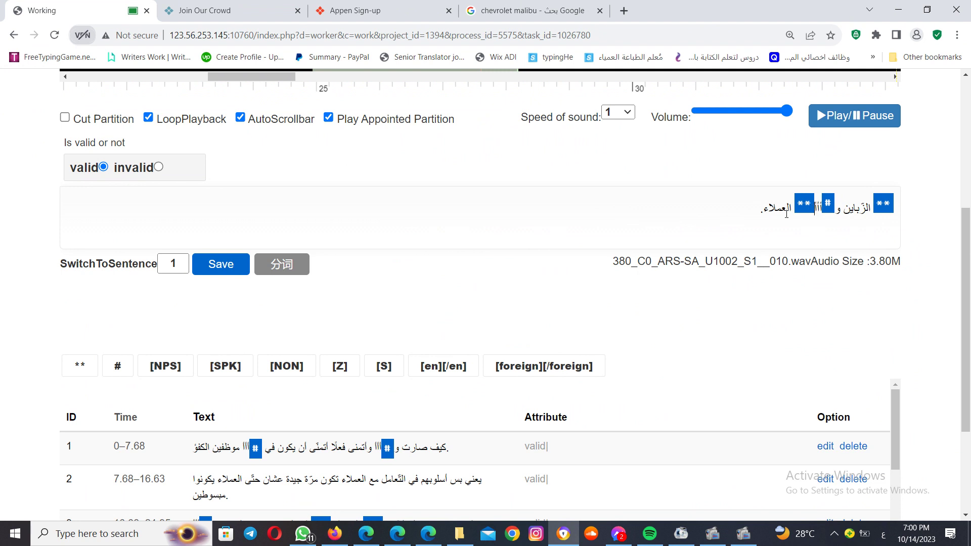
Append و at the end of the transcript, after العملاء
{"action": "key", "text": "shift+Left"}
{"action": "left_click", "coordinate": [715, 208]}
{"action": "type", "text": "و"}
{"action": "left_click", "coordinate": [87, 369]}
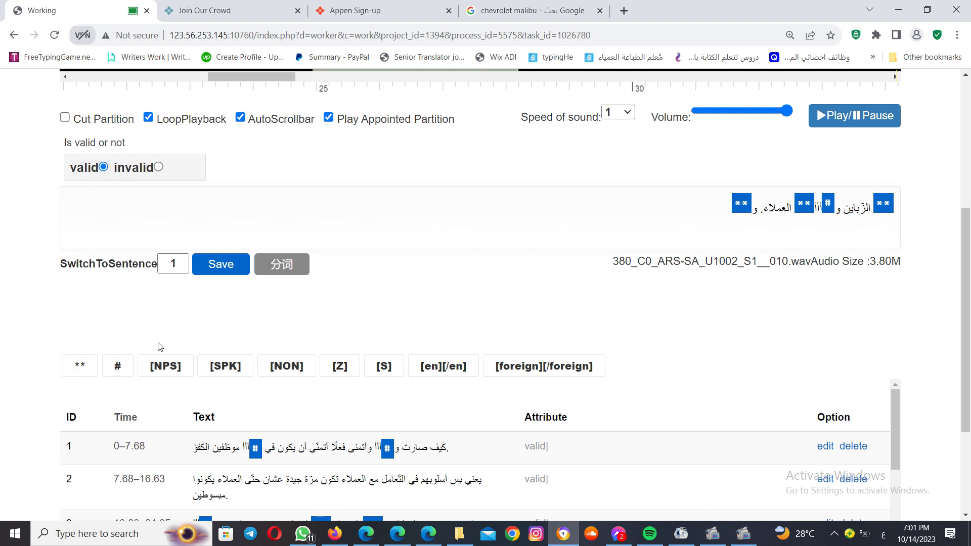
{"action": "left_click", "coordinate": [124, 363]}
{"action": "type", "text": "أأأ"}
{"action": "left_click_drag", "start_coordinate": [707, 213], "coordinate": [746, 211]}
{"action": "key", "text": "BackSpace"}
Append a ** tag followed by العملاء والعملاء after the closing و
{"action": "left_click", "coordinate": [67, 373]}
{"action": "type", "text": "العملاء و"}
{"action": "type", "text": "والعملا"}
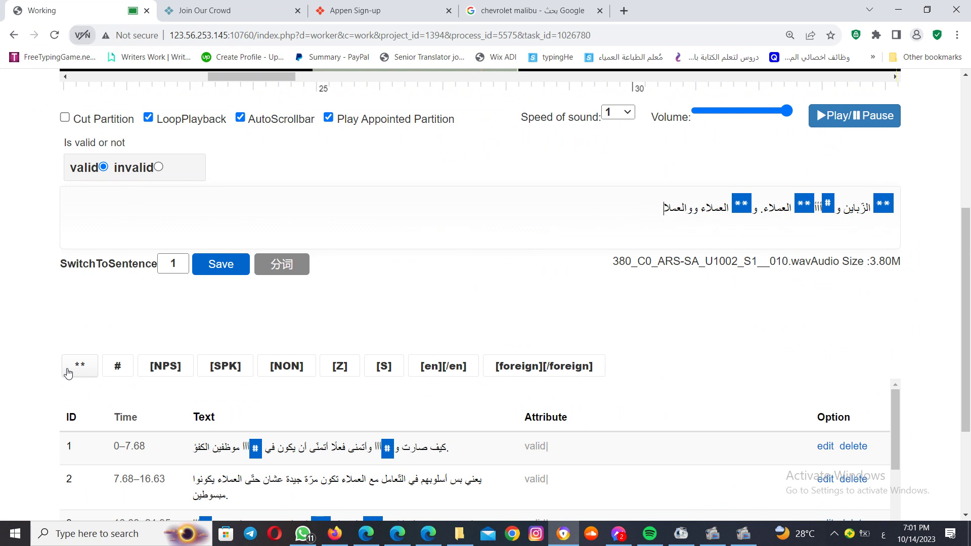
{"action": "type", "text": "ء"}
{"action": "left_click", "coordinate": [692, 209]}
{"action": "key", "text": "BackSpace"}
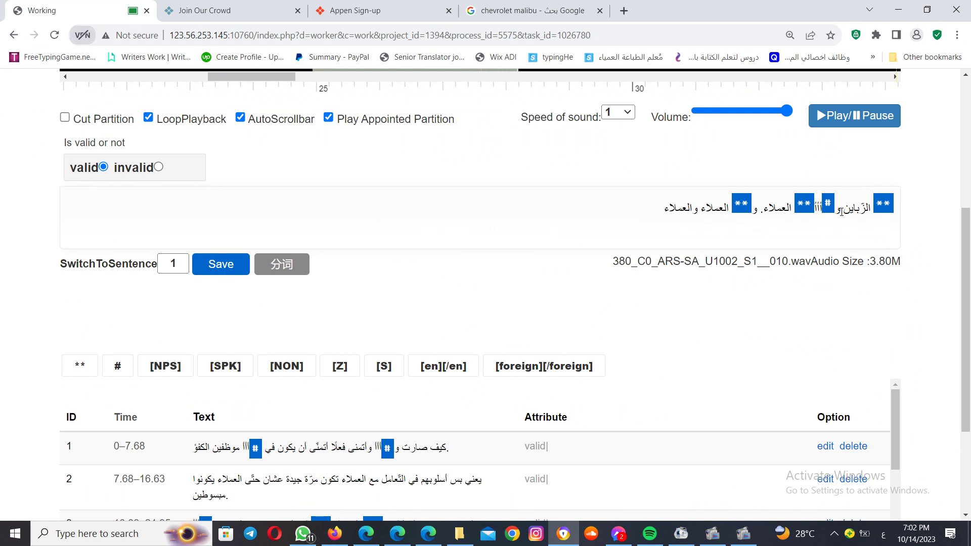
Compare the repeated phrases in the transcript by highlighting و # أأأ ** العملاء, و ** العملاء and والعملاء in turn
{"action": "left_click_drag", "start_coordinate": [842, 211], "coordinate": [763, 221]}
{"action": "left_click", "coordinate": [807, 230]}
{"action": "left_click_drag", "start_coordinate": [839, 209], "coordinate": [768, 209]}
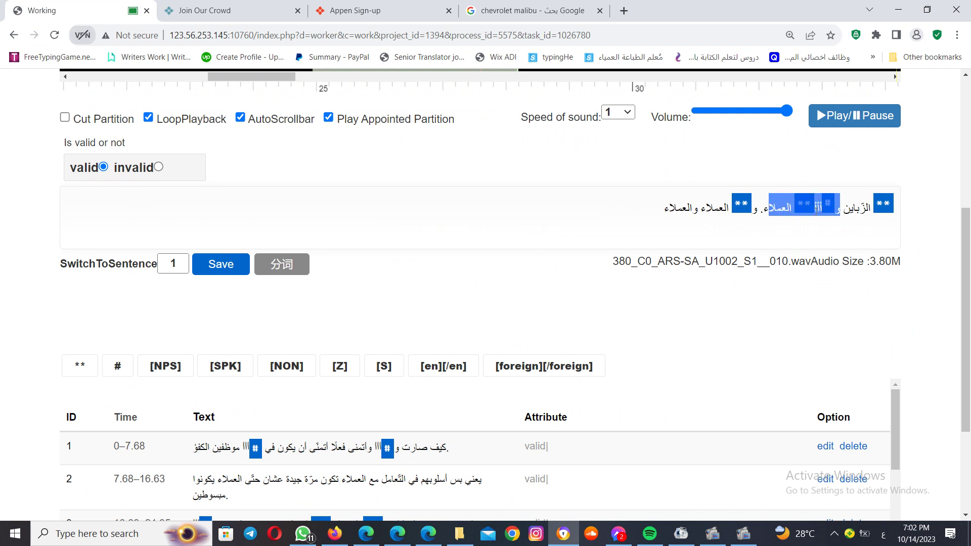
{"action": "left_click", "coordinate": [773, 212]}
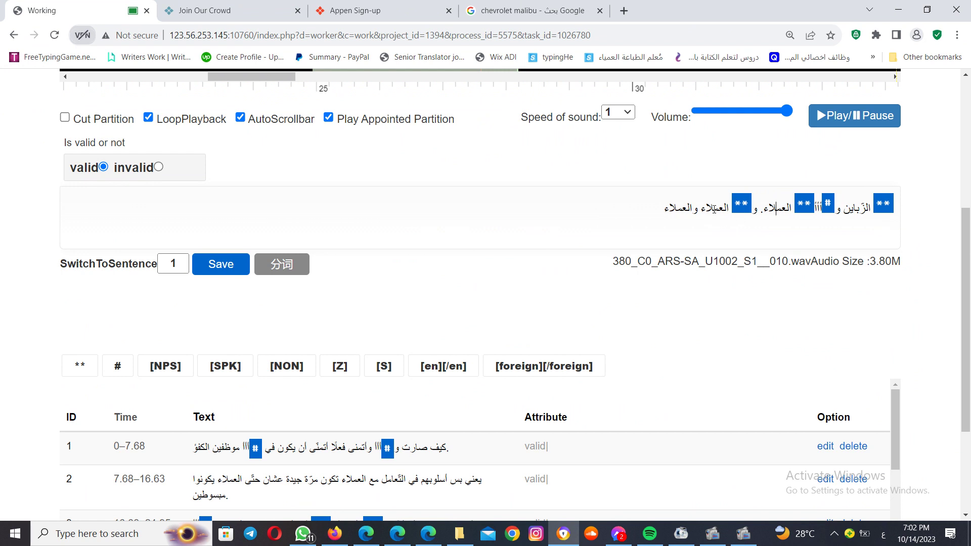
{"action": "left_click_drag", "start_coordinate": [701, 208], "coordinate": [759, 208]}
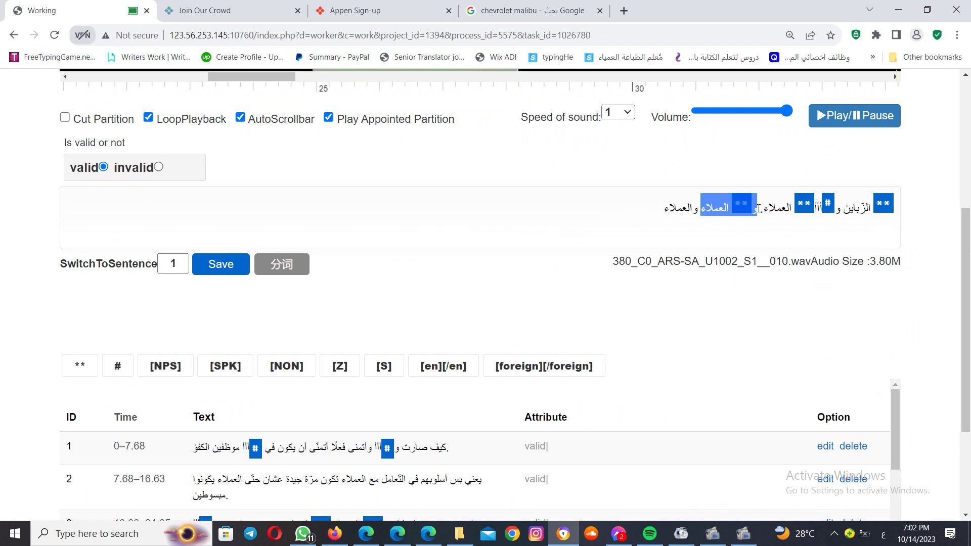
{"action": "left_click", "coordinate": [688, 214]}
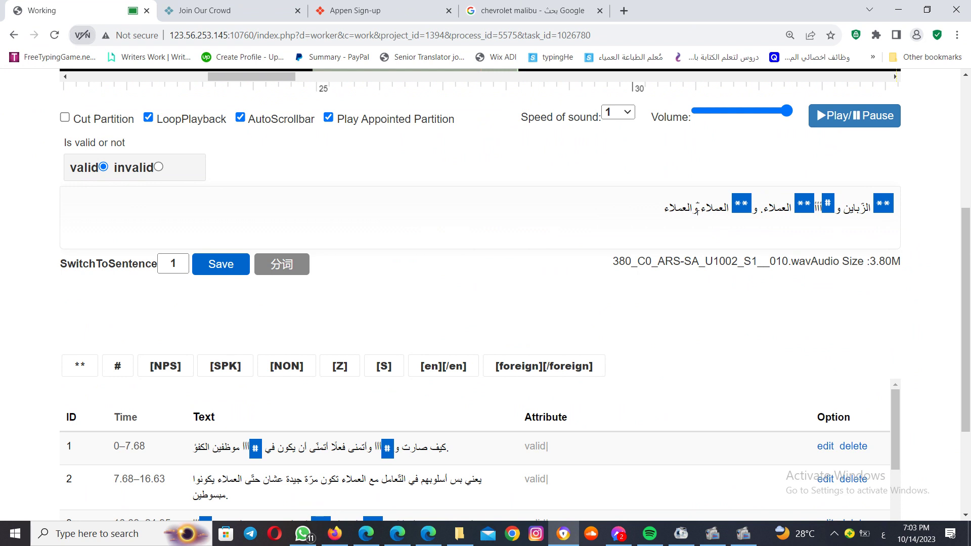
{"action": "left_click_drag", "start_coordinate": [696, 208], "coordinate": [658, 208]}
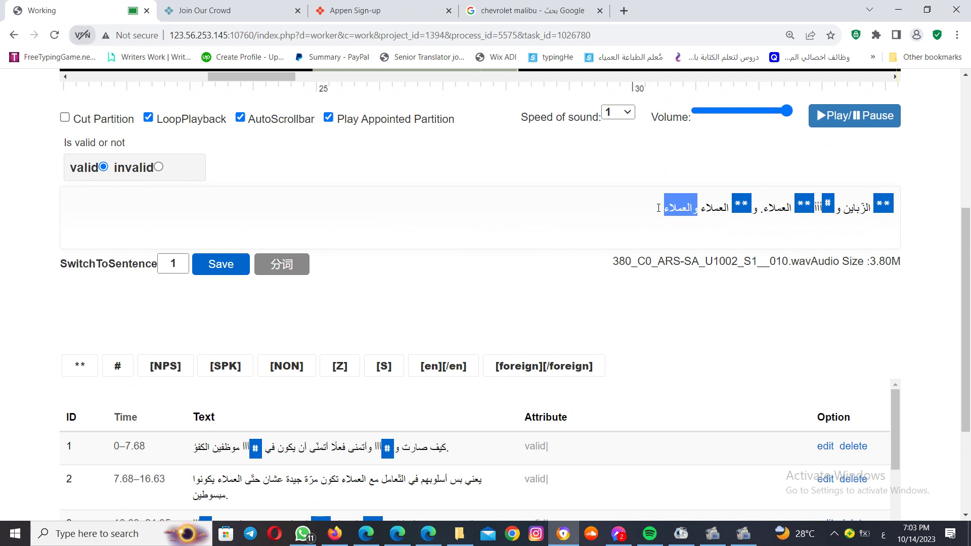
Append another و and a ** tag after والعملاء
{"action": "left_click", "coordinate": [658, 208]}
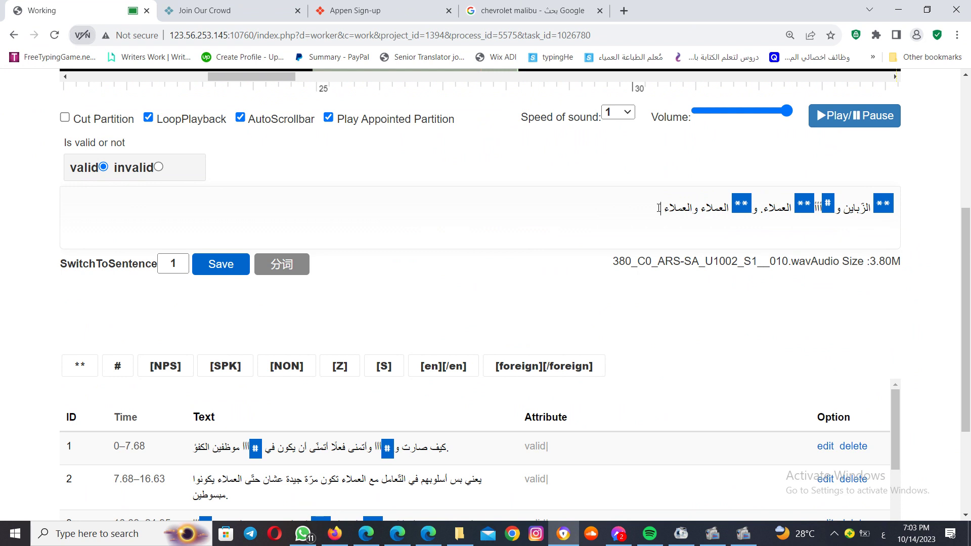
{"action": "type", "text": "و"}
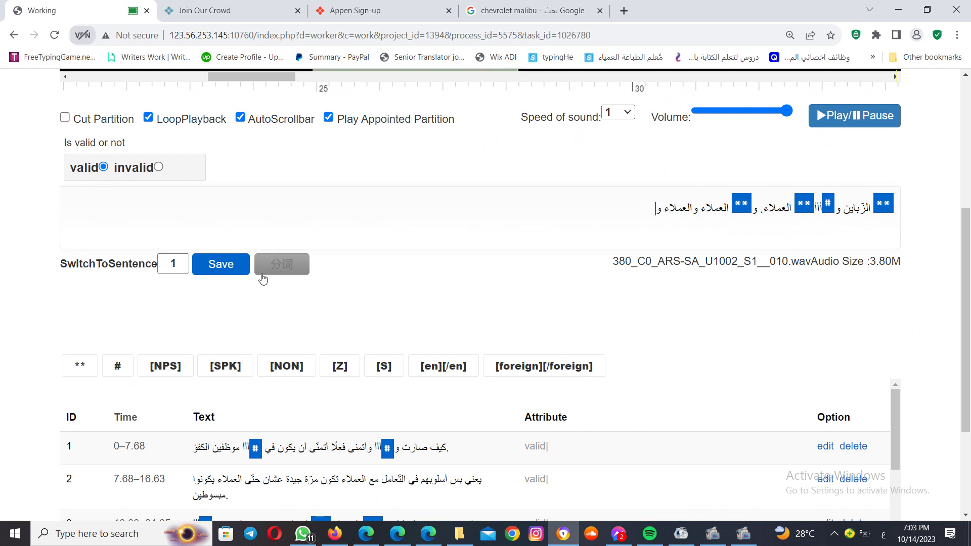
{"action": "left_click", "coordinate": [77, 367]}
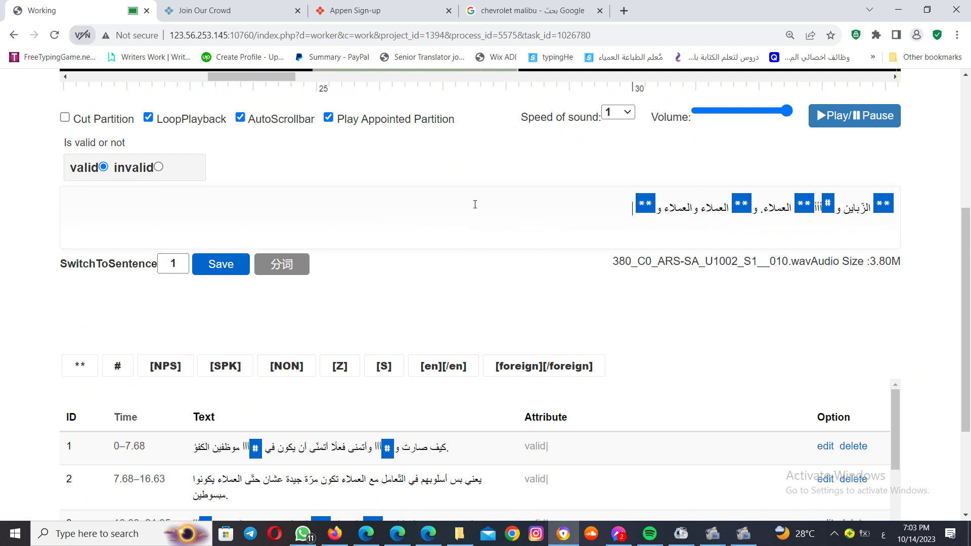
{"action": "left_click", "coordinate": [129, 370]}
{"action": "type", "text": "أأأ"}
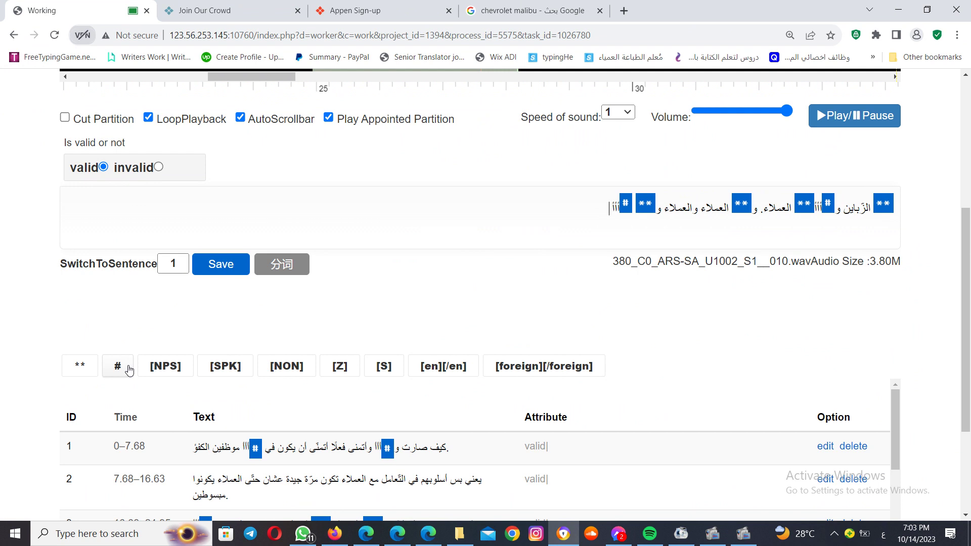
{"action": "type", "text": " عم"}
{"action": "key", "text": "BackSpace"}
{"action": "type", "text": "لاء"}
{"action": "key", "text": "BackSpace"}
{"action": "key", "text": "BackSpace"}
{"action": "key", "text": "BackSpace"}
{"action": "key", "text": "BackSpace"}
{"action": "key", "text": "BackSpace"}
{"action": "key", "text": "BackSpace"}
{"action": "key", "text": "BackSpace"}
{"action": "key", "text": "BackSpace"}
{"action": "key", "text": "BackSpace"}
Append a # tag with أأأ and the word عملاء after the last ** tag, and highlight the newly added tags
{"action": "left_click", "coordinate": [126, 370]}
{"action": "type", "text": "أأأأ علاء"}
{"action": "left_click_drag", "start_coordinate": [612, 205], "coordinate": [656, 204]}
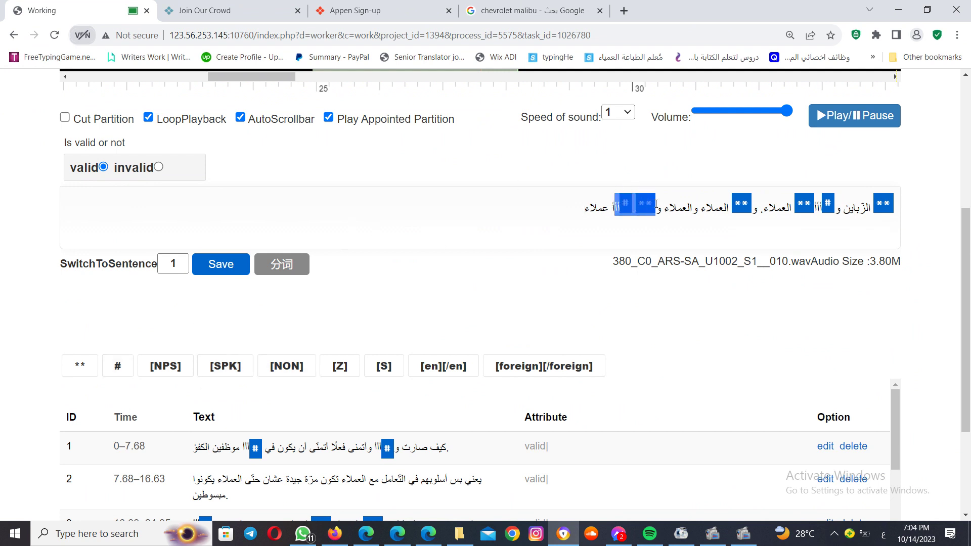
Delete the tags and words following العملاء. in the transcript, ending it at that full stop, and save the segment
{"action": "key", "text": "BackSpace"}
{"action": "key", "text": "BackSpace"}
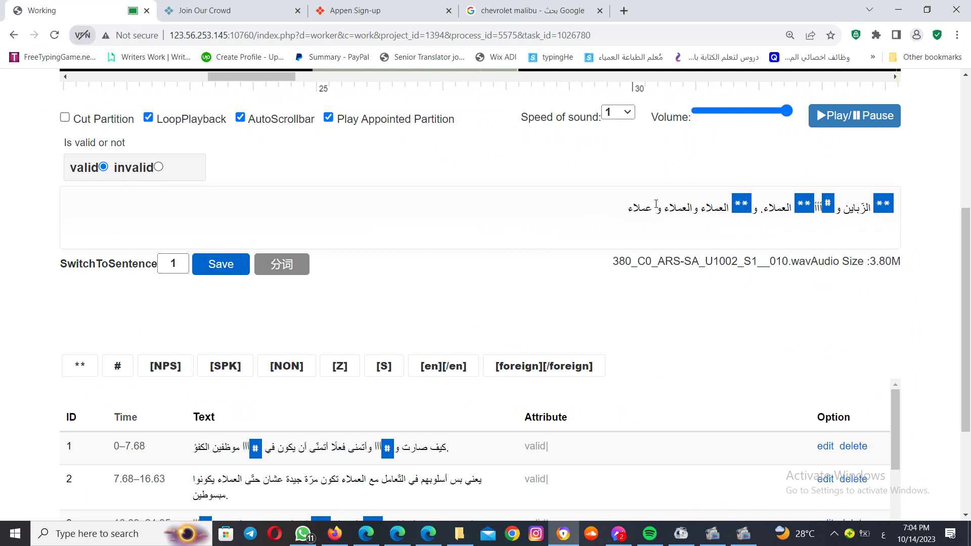
{"action": "key", "text": "BackSpace"}
{"action": "key", "text": "BackSpace"}
{"action": "key", "text": "BackSpace"}
{"action": "key", "text": "BackSpace"}
{"action": "key", "text": "BackSpace"}
{"action": "key", "text": "BackSpace"}
{"action": "key", "text": "BackSpace"}
{"action": "key", "text": "BackSpace"}
{"action": "key", "text": "BackSpace"}
{"action": "key", "text": "BackSpace"}
{"action": "key", "text": "BackSpace"}
{"action": "key", "text": "BackSpace"}
{"action": "key", "text": "BackSpace"}
{"action": "key", "text": "BackSpace"}
{"action": "key", "text": "BackSpace"}
{"action": "key", "text": "BackSpace"}
{"action": "key", "text": "BackSpace"}
{"action": "key", "text": "BackSpace"}
{"action": "key", "text": "BackSpace"}
{"action": "key", "text": "BackSpace"}
{"action": "key", "text": "BackSpace"}
{"action": "key", "text": "BackSpace"}
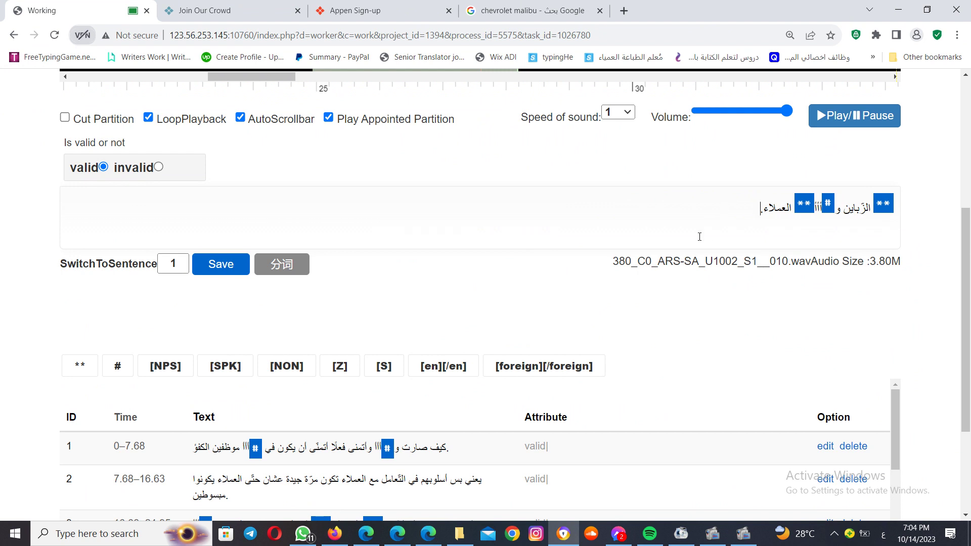
{"action": "left_click", "coordinate": [222, 263]}
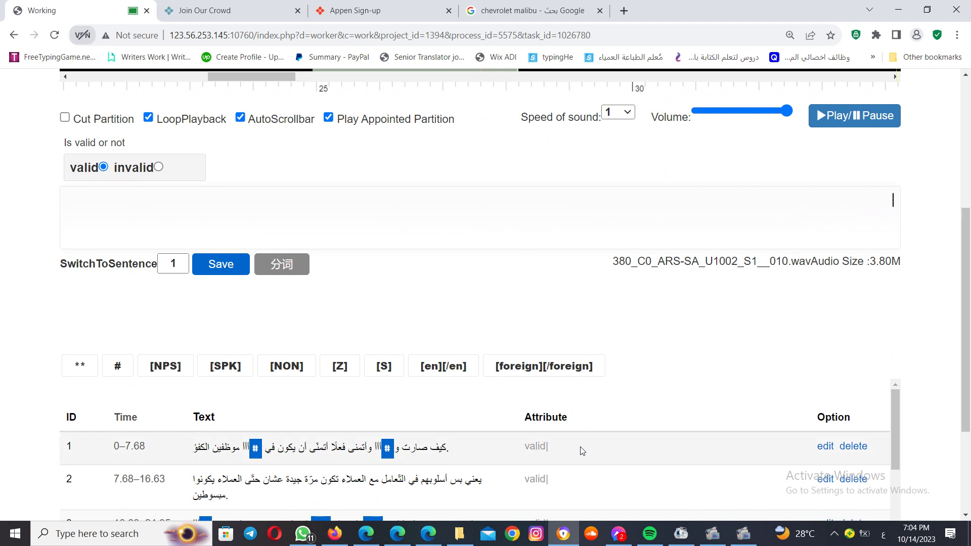
Review the final silence segment in the waveform and the last entries of the segment list
{"action": "left_click_drag", "start_coordinate": [897, 405], "coordinate": [897, 427]}
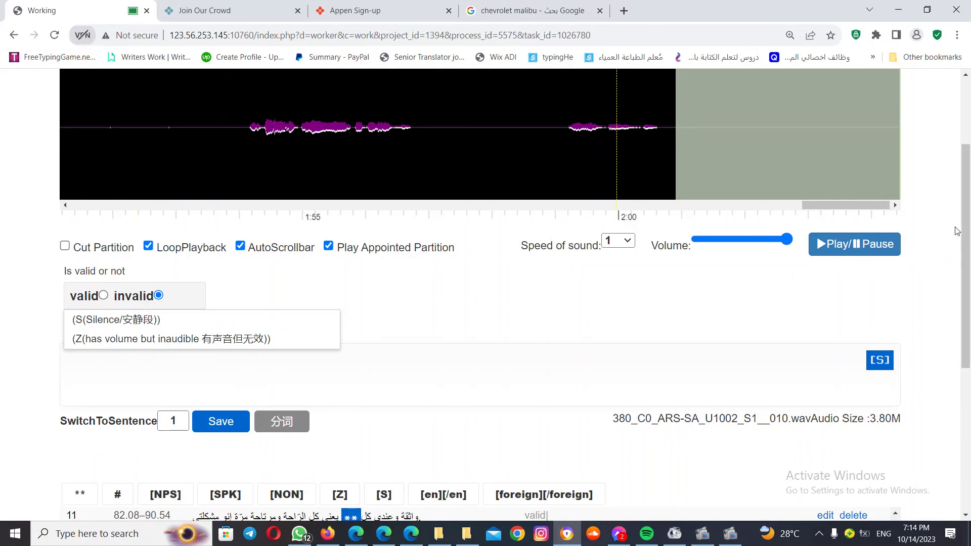
{"action": "left_click_drag", "start_coordinate": [968, 252], "coordinate": [968, 134]}
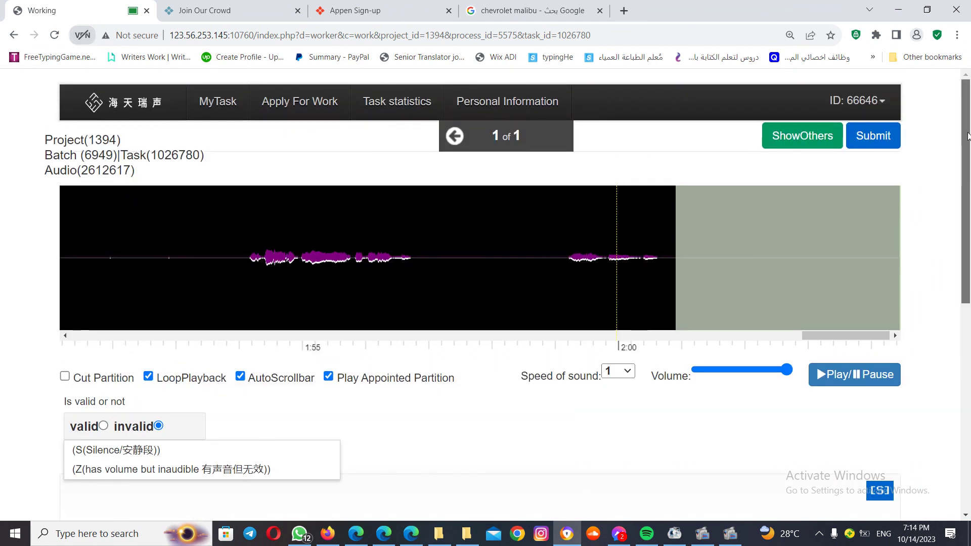
{"action": "scroll", "coordinate": [958, 154], "scroll_direction": "down", "scroll_amount": 1}
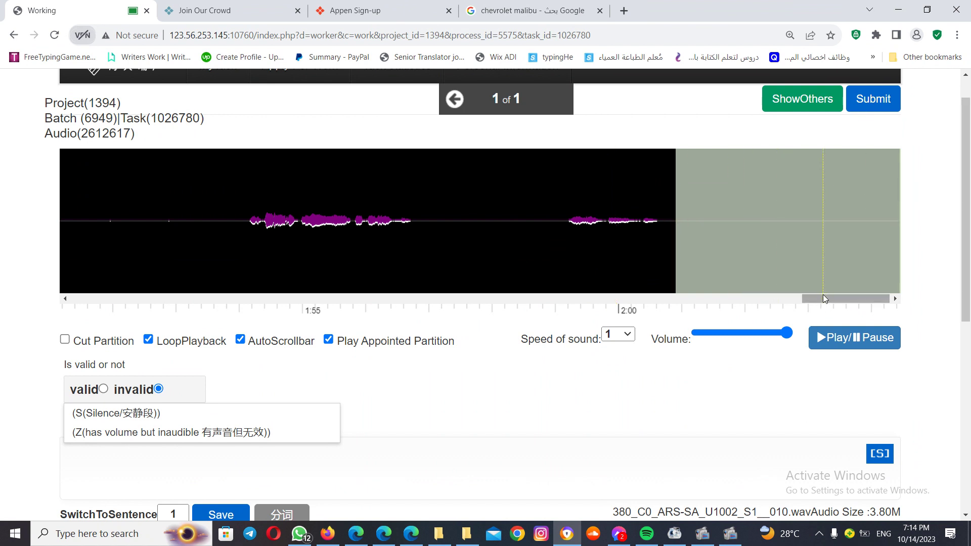
{"action": "left_click_drag", "start_coordinate": [840, 296], "coordinate": [920, 312]}
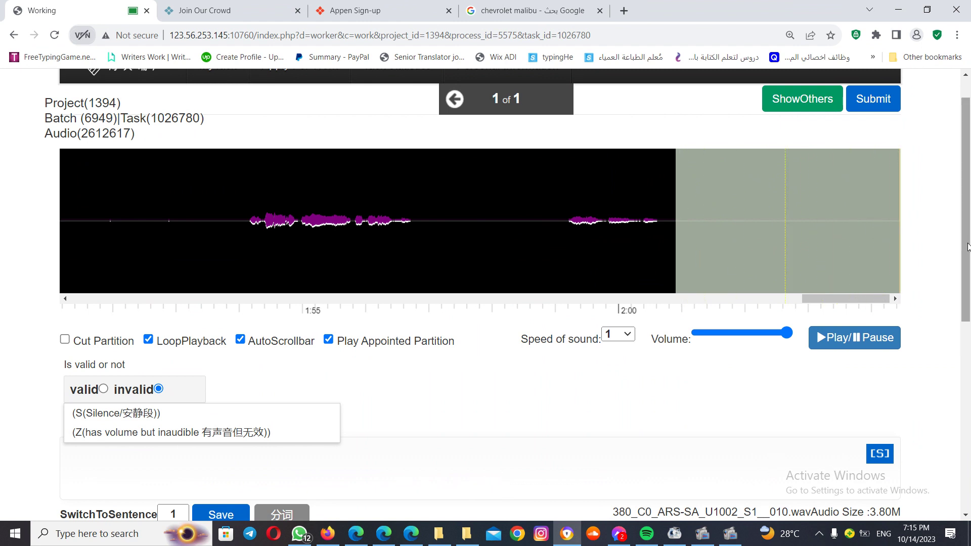
{"action": "left_click_drag", "start_coordinate": [960, 239], "coordinate": [960, 329]}
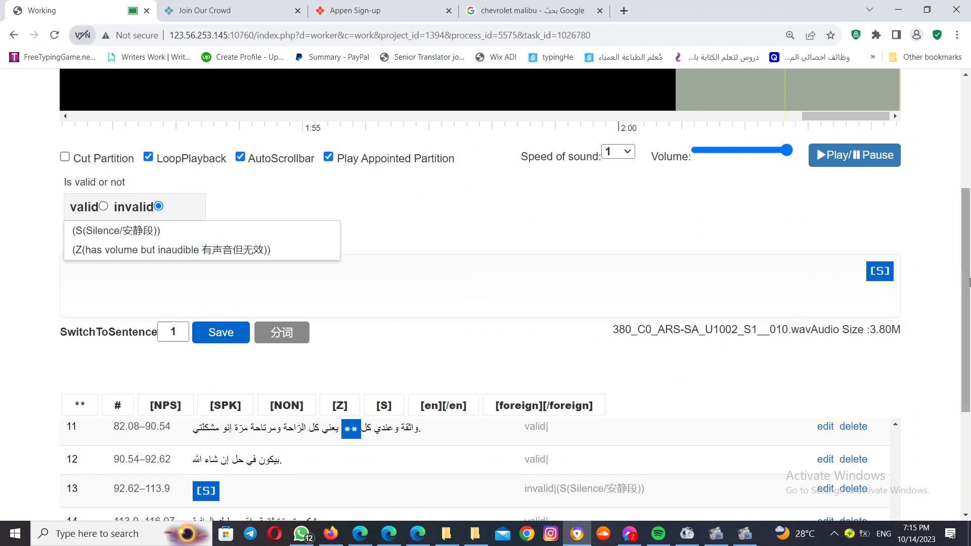
{"action": "left_click_drag", "start_coordinate": [968, 284], "coordinate": [968, 361]}
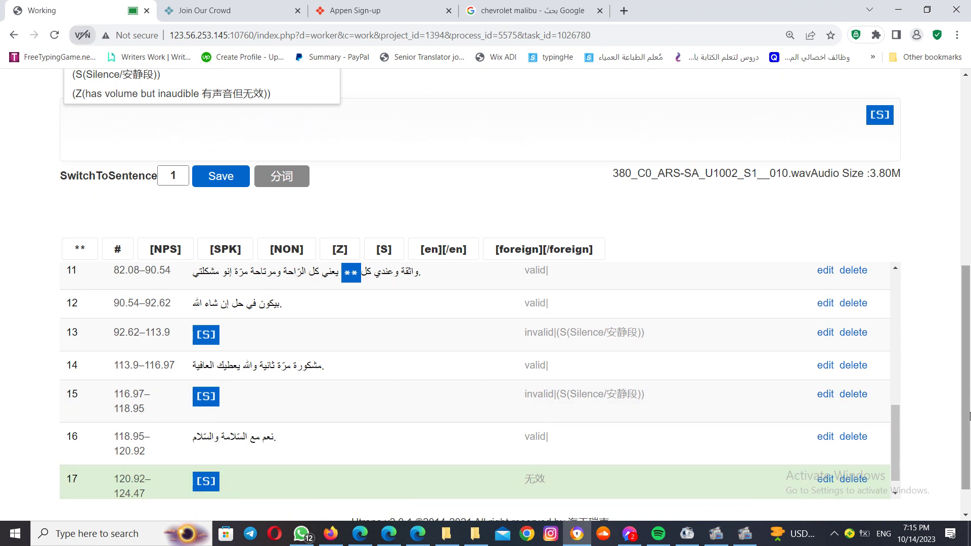
{"action": "left_click_drag", "start_coordinate": [896, 439], "coordinate": [896, 454]}
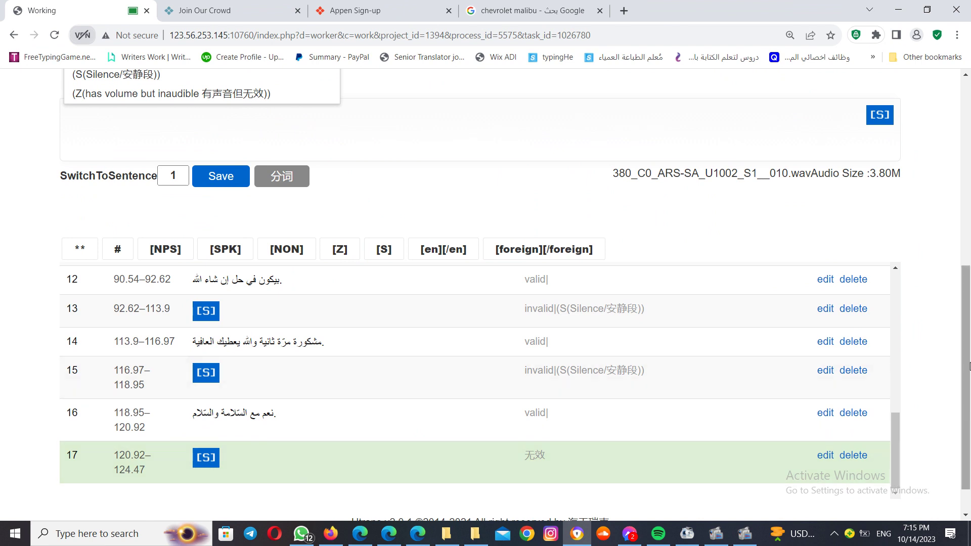
{"action": "left_click_drag", "start_coordinate": [966, 380], "coordinate": [965, 191]}
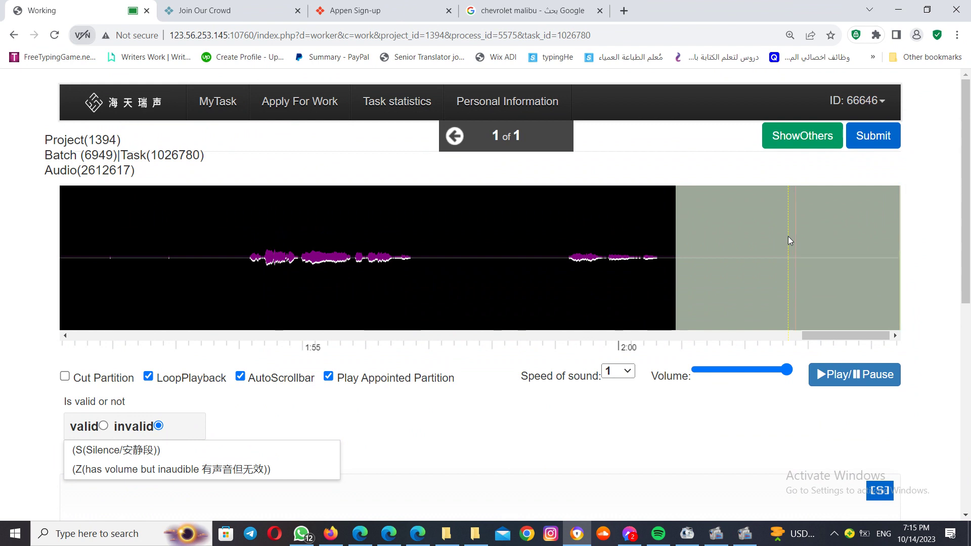
Shorten the final silence segment to end at 122.68 s and select part of the remaining audio
{"action": "left_click", "coordinate": [787, 236]}
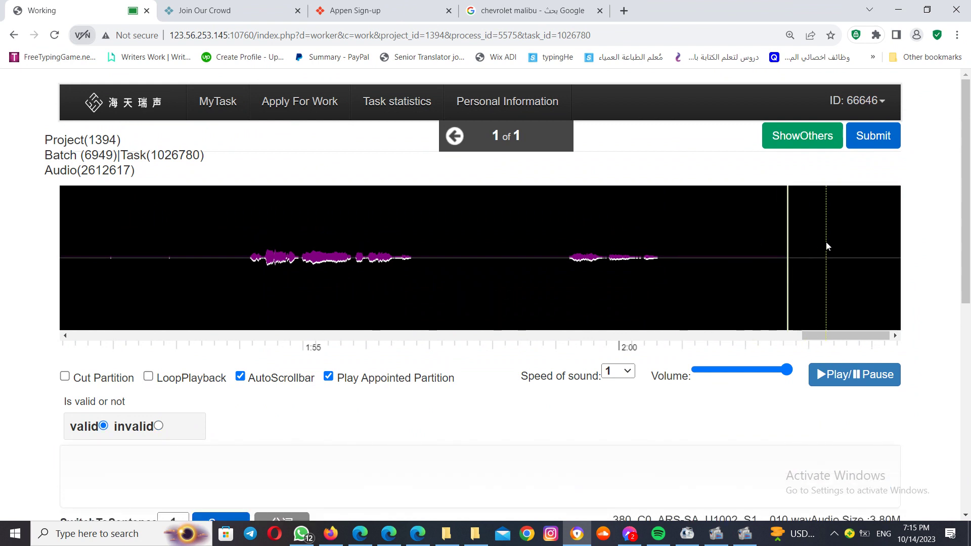
{"action": "left_click_drag", "start_coordinate": [788, 238], "coordinate": [827, 239]}
{"action": "left_click", "coordinate": [874, 241]}
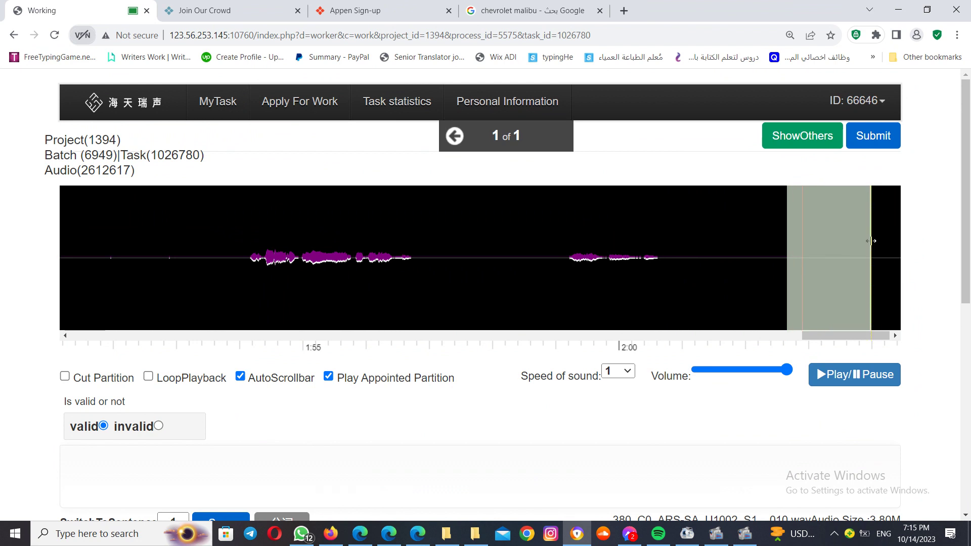
{"action": "left_click", "coordinate": [761, 248]}
{"action": "left_click_drag", "start_coordinate": [856, 243], "coordinate": [869, 245]}
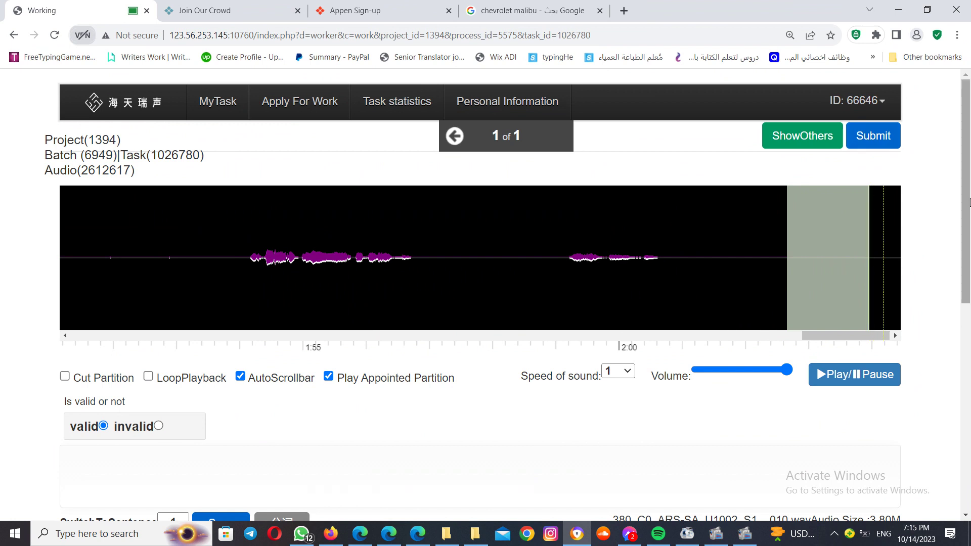
Classify segment 17 as invalid with the S (Silence) option and save it
{"action": "left_click_drag", "start_coordinate": [966, 214], "coordinate": [967, 403]}
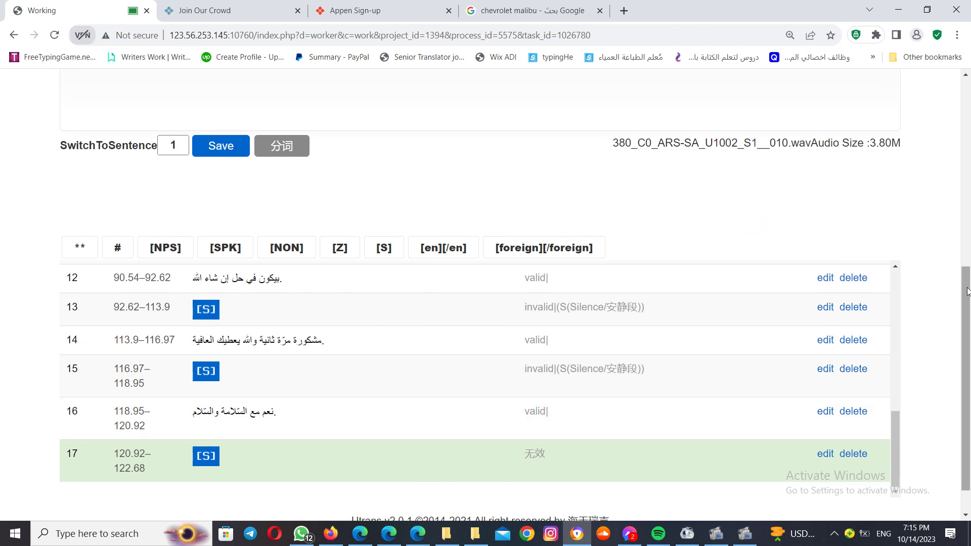
{"action": "scroll", "coordinate": [708, 472], "scroll_direction": "down", "scroll_amount": 1}
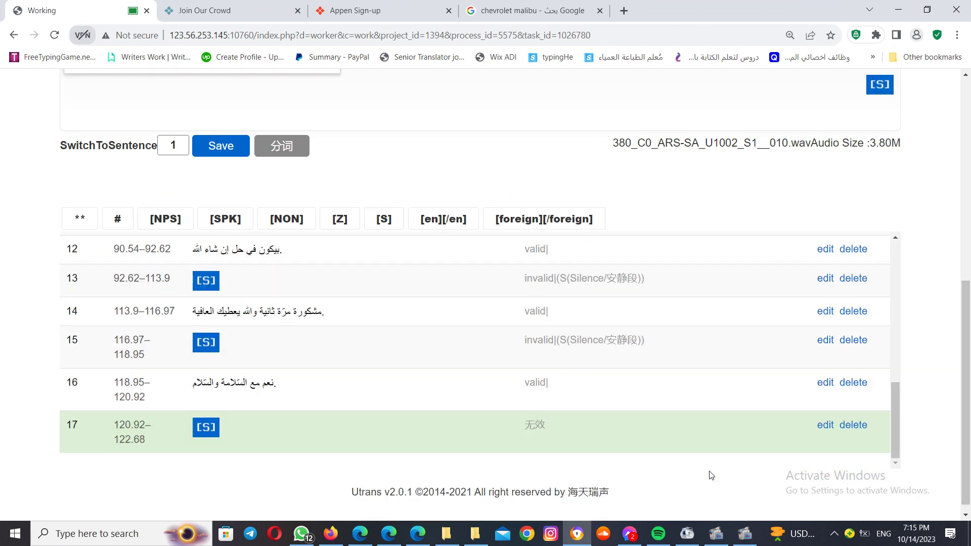
{"action": "left_click", "coordinate": [221, 146]}
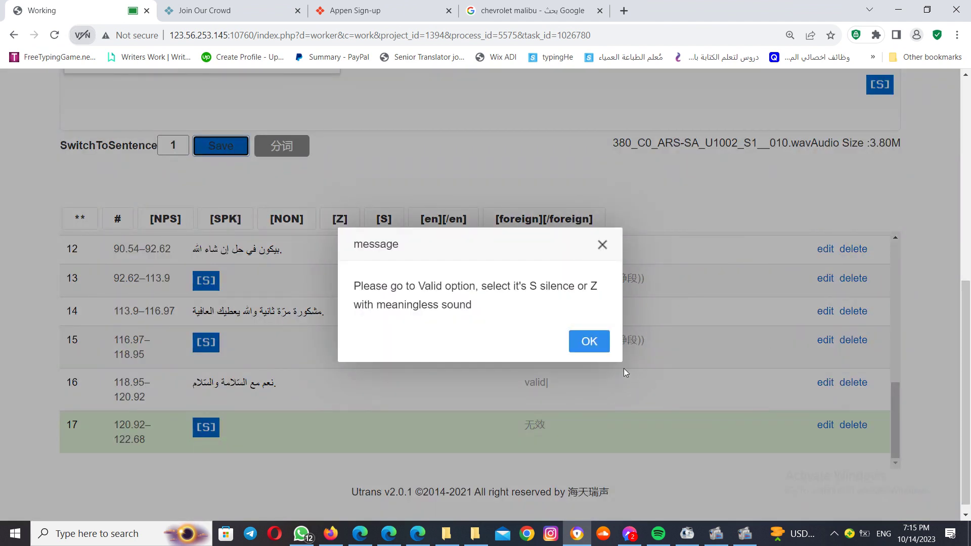
{"action": "left_click", "coordinate": [589, 341]}
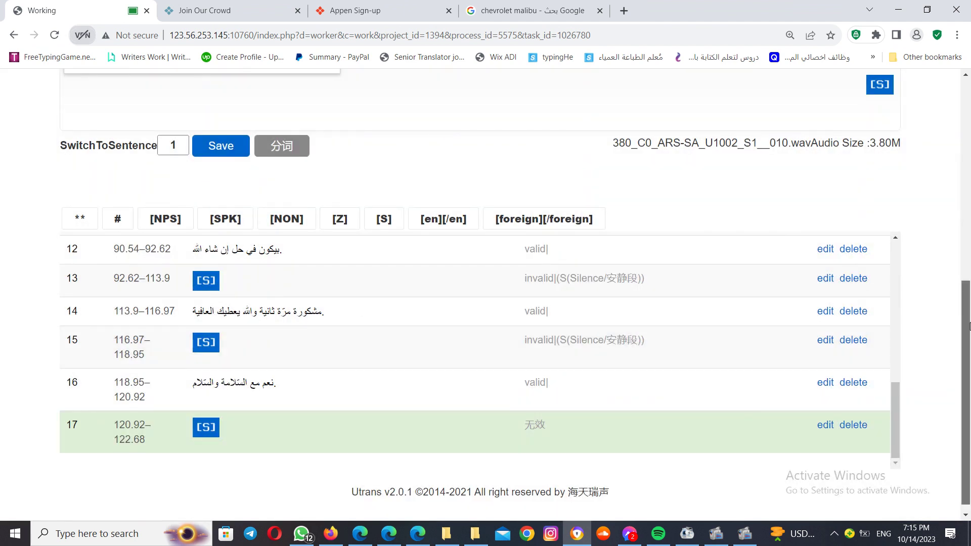
{"action": "scroll", "coordinate": [968, 289], "scroll_direction": "up", "scroll_amount": 3}
{"action": "left_click", "coordinate": [207, 218]}
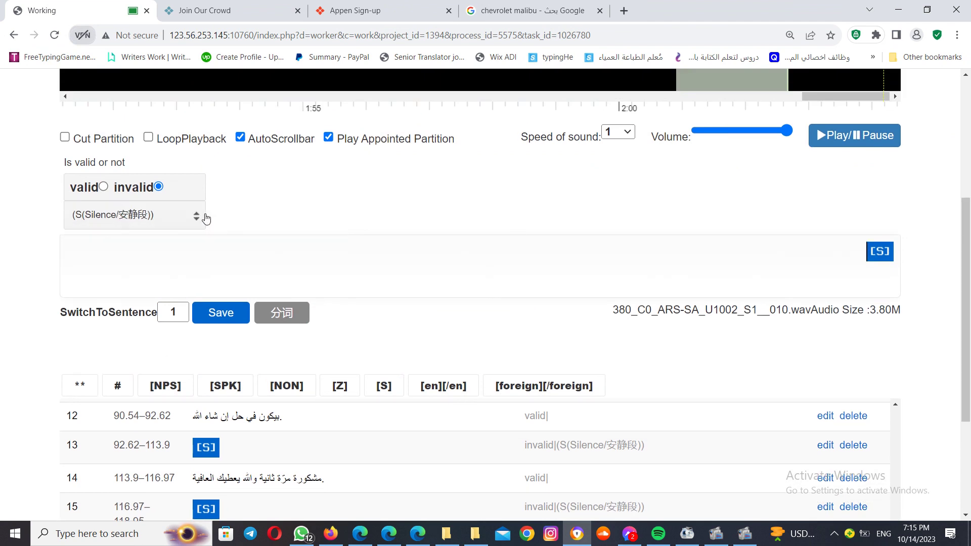
{"action": "left_click", "coordinate": [224, 315]}
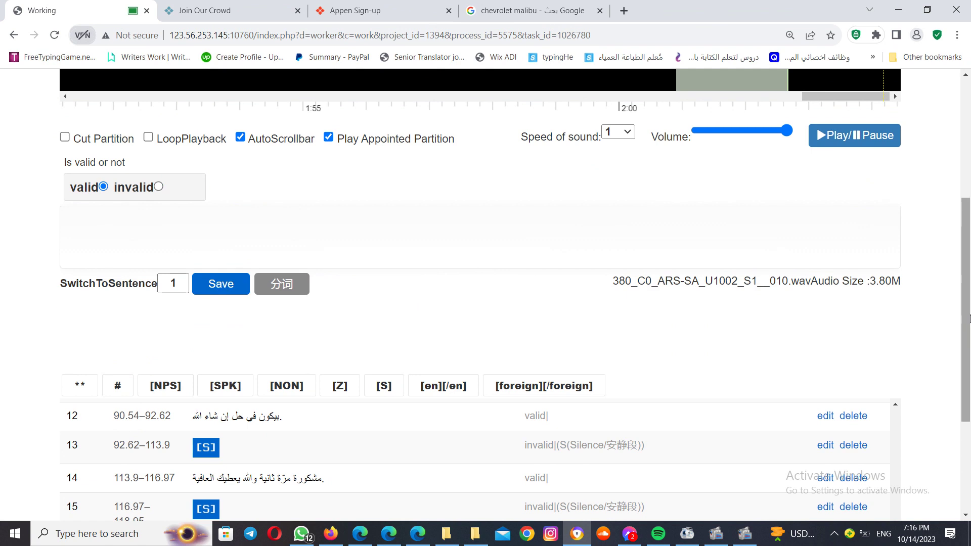
Try to submit the task with the final segment ending before the audio does, and dismiss the message
{"action": "scroll", "coordinate": [968, 319], "scroll_direction": "down", "scroll_amount": 4}
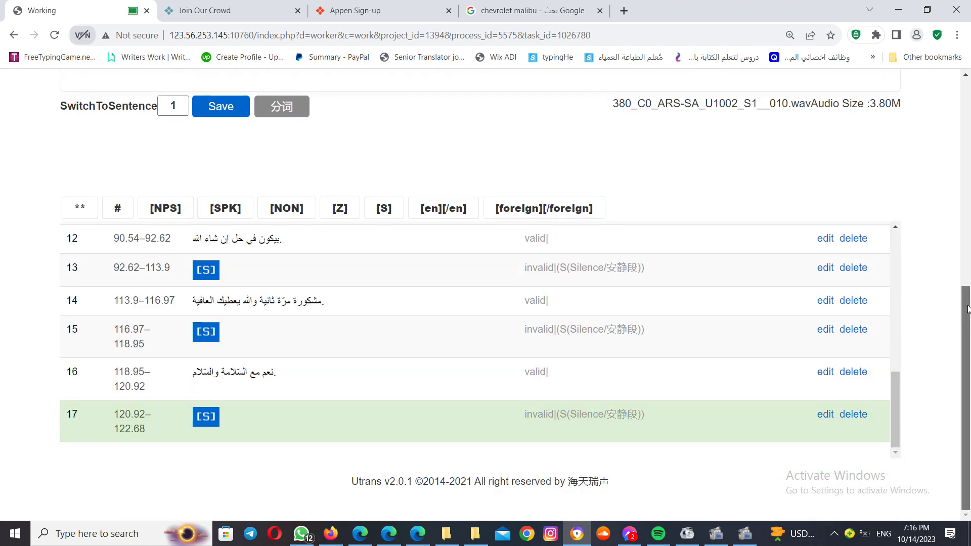
{"action": "scroll", "coordinate": [969, 289], "scroll_direction": "up", "scroll_amount": 4}
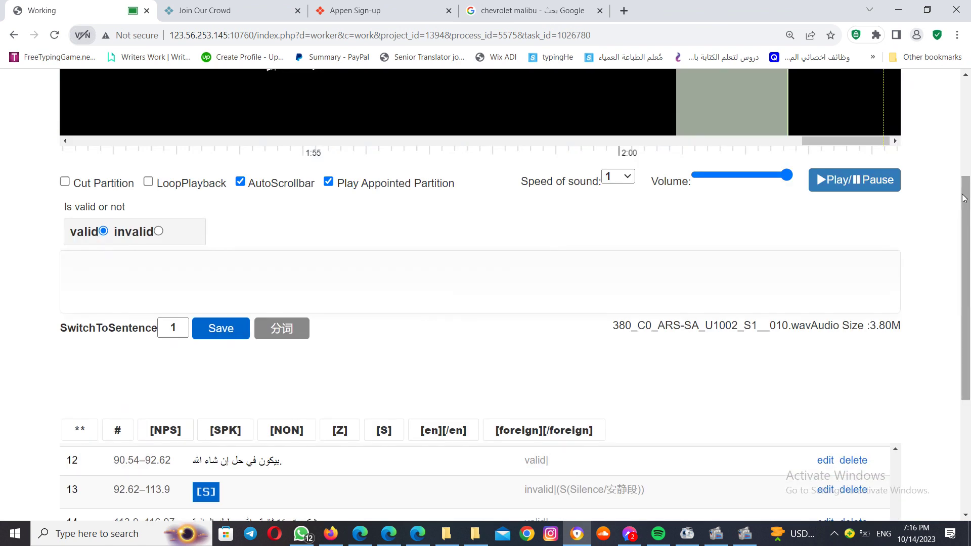
{"action": "left_click", "coordinate": [749, 109]}
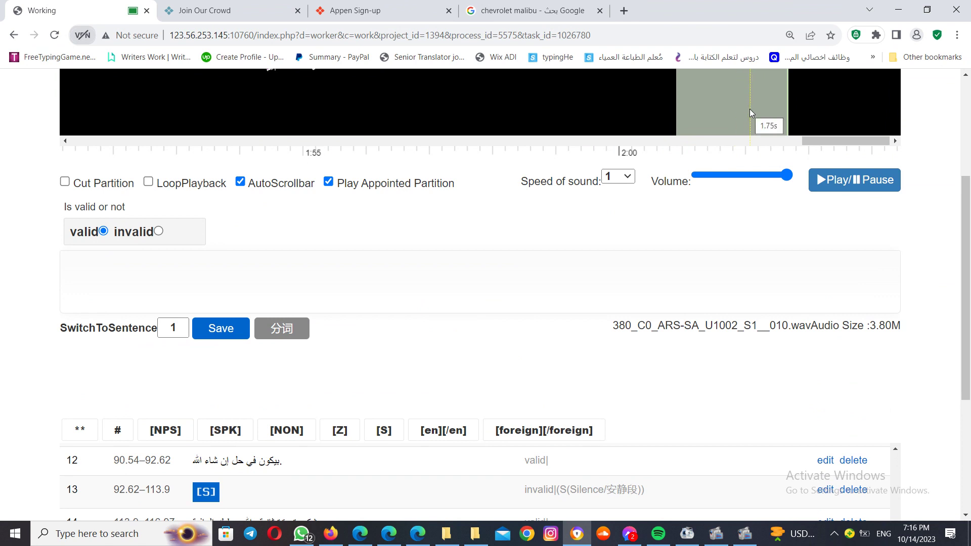
{"action": "scroll", "coordinate": [968, 277], "scroll_direction": "down", "scroll_amount": 4}
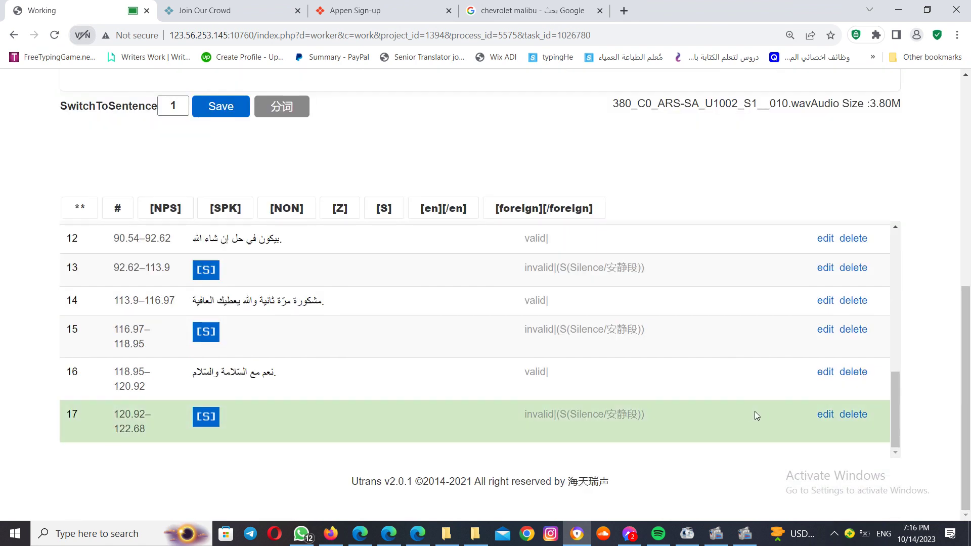
{"action": "left_click_drag", "start_coordinate": [968, 364], "coordinate": [943, 157]}
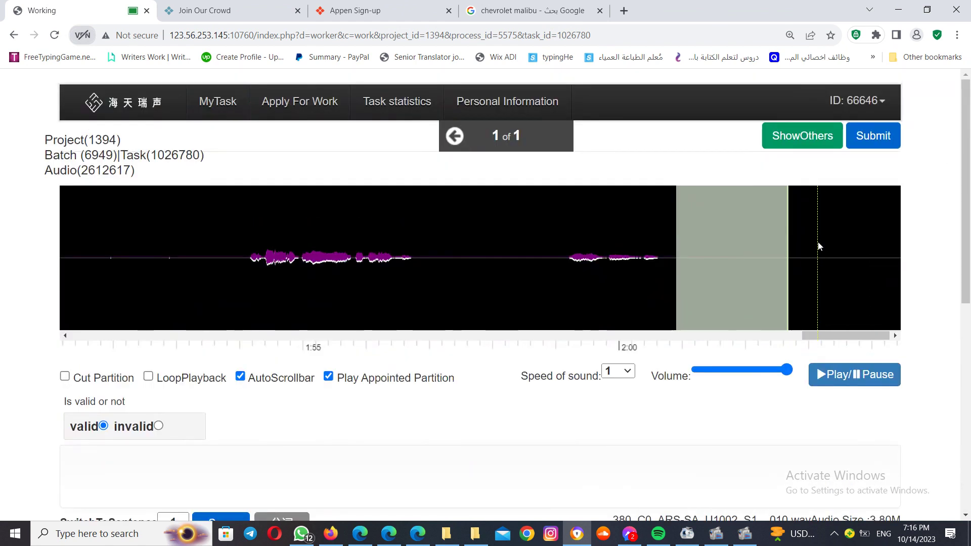
{"action": "left_click", "coordinate": [880, 132]}
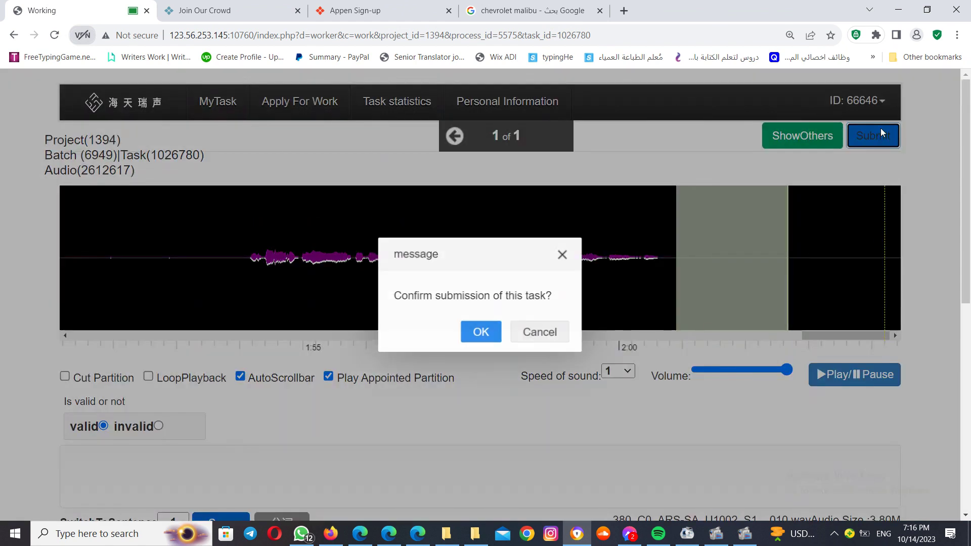
{"action": "left_click", "coordinate": [480, 329]}
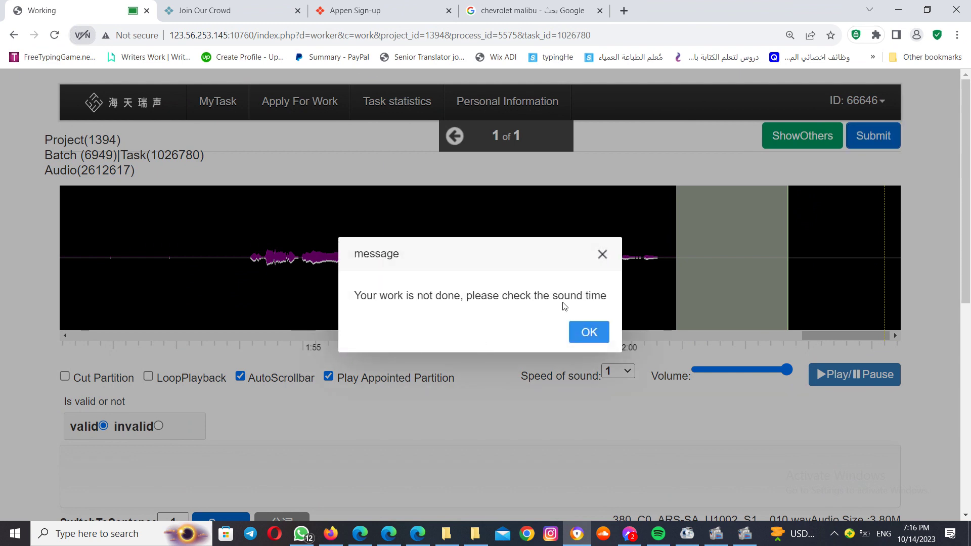
{"action": "left_click", "coordinate": [595, 334]}
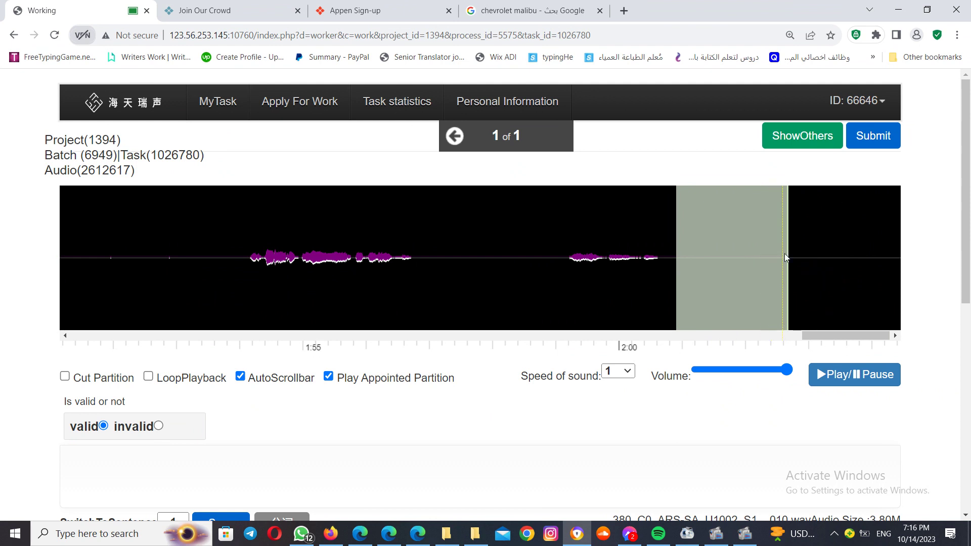
{"action": "left_click_drag", "start_coordinate": [787, 230], "coordinate": [786, 283]}
{"action": "left_click", "coordinate": [614, 251]}
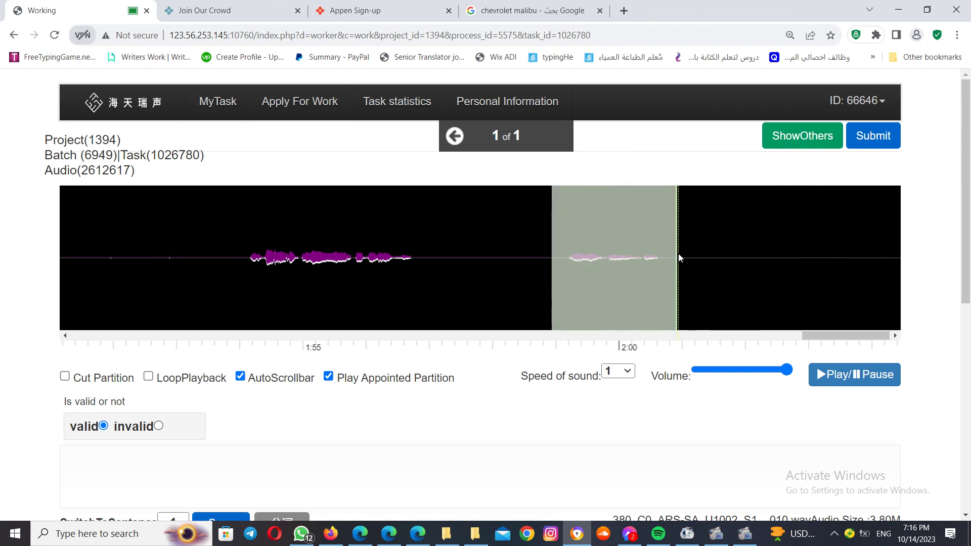
{"action": "mouse_move", "coordinate": [676, 256]}
{"action": "left_mouse_down"}
{"action": "mouse_move", "coordinate": [687, 259]}
{"action": "mouse_move", "coordinate": [677, 261]}
{"action": "left_mouse_up"}
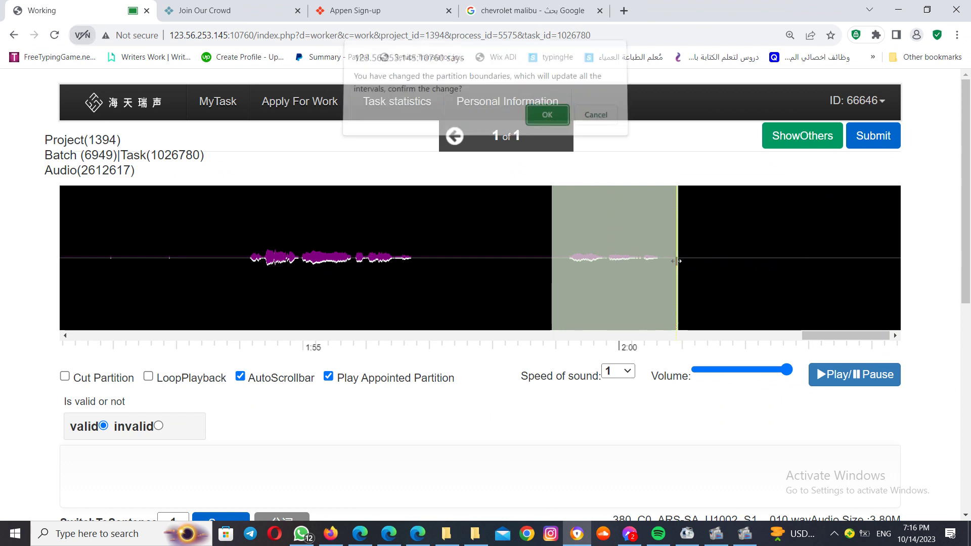
{"action": "left_click", "coordinate": [597, 116]}
Extend segment 17 to the end of the audio at 124.45 s and check its time range in the list
{"action": "left_click", "coordinate": [742, 220]}
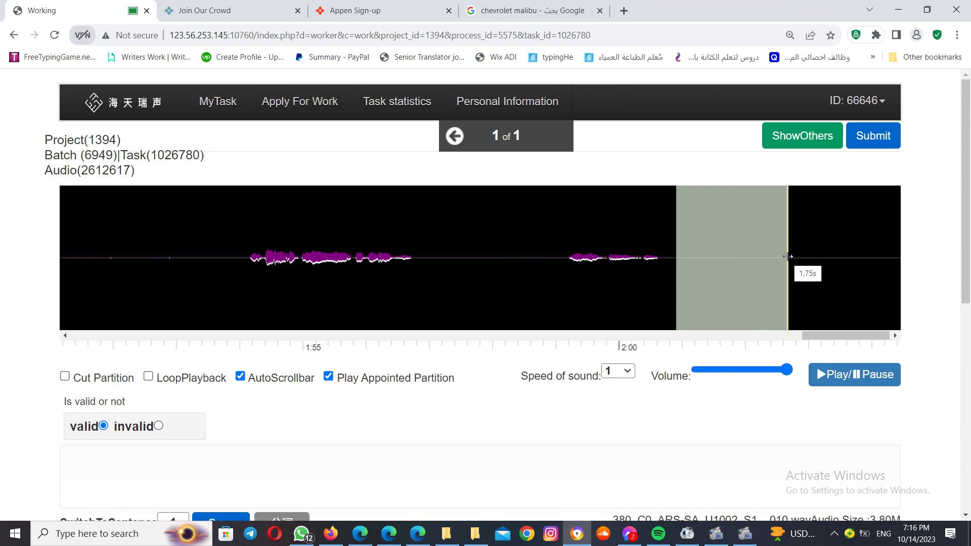
{"action": "left_click_drag", "start_coordinate": [787, 257], "coordinate": [906, 268]}
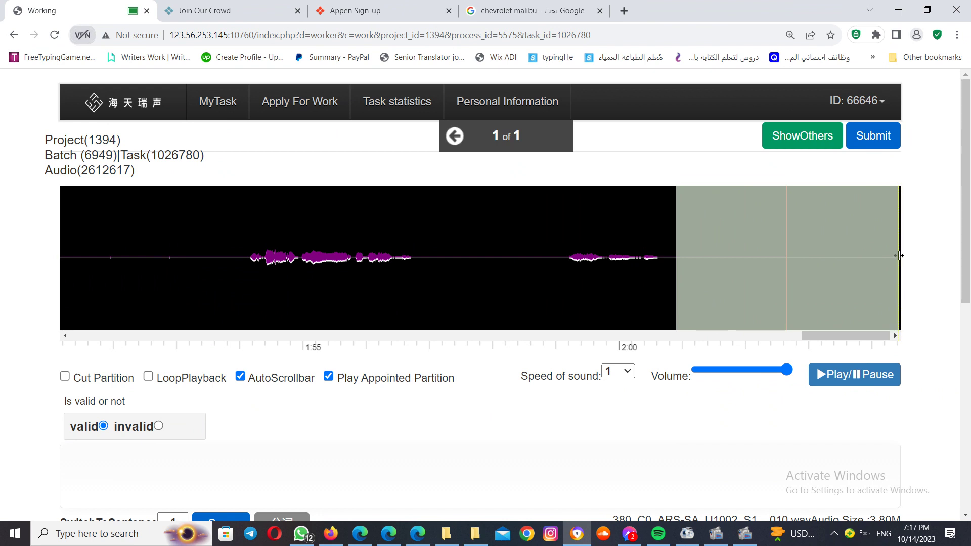
{"action": "left_click", "coordinate": [899, 256]}
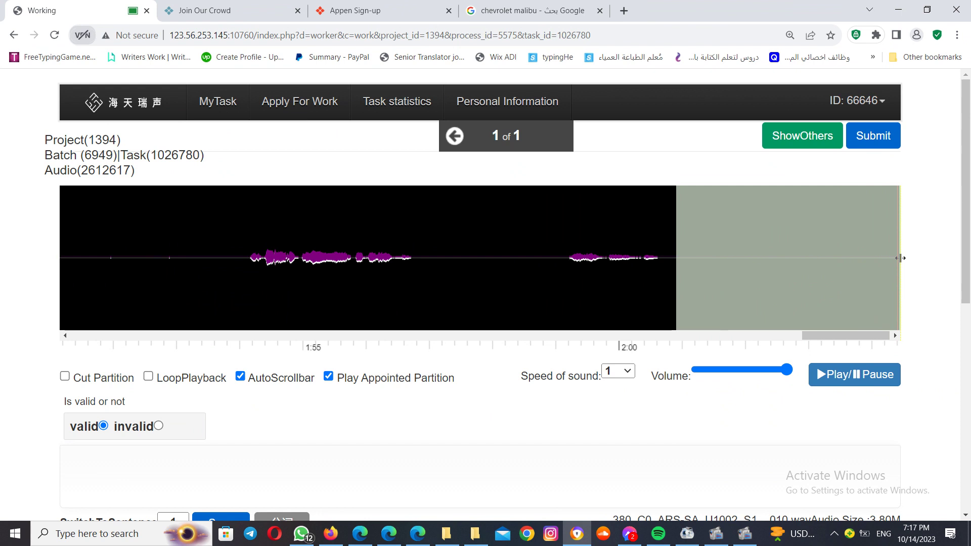
{"action": "left_click", "coordinate": [900, 258]}
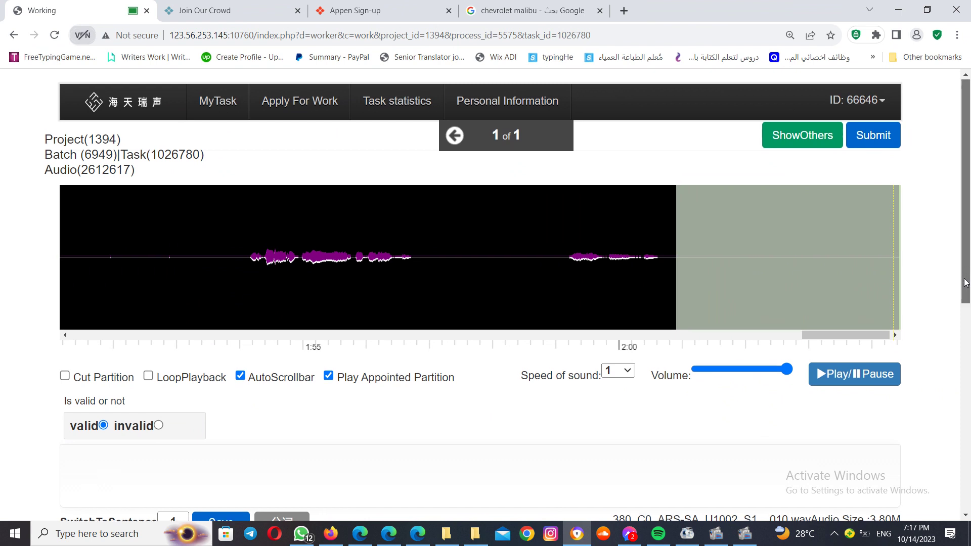
{"action": "left_click_drag", "start_coordinate": [965, 277], "coordinate": [953, 462]}
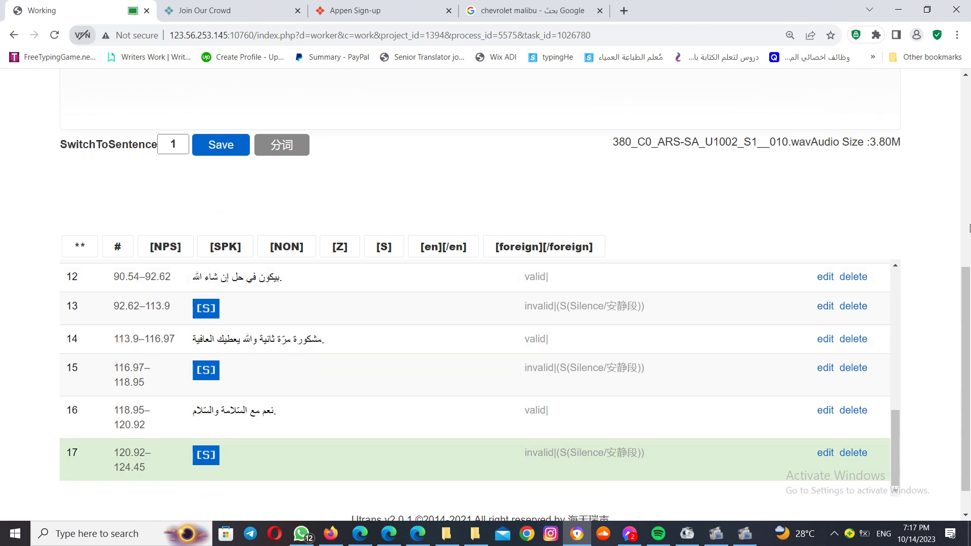
Shorten segment 17 to end at 122.85 s and select the remaining audio up to the end of the waveform
{"action": "left_click_drag", "start_coordinate": [966, 329], "coordinate": [904, 180]}
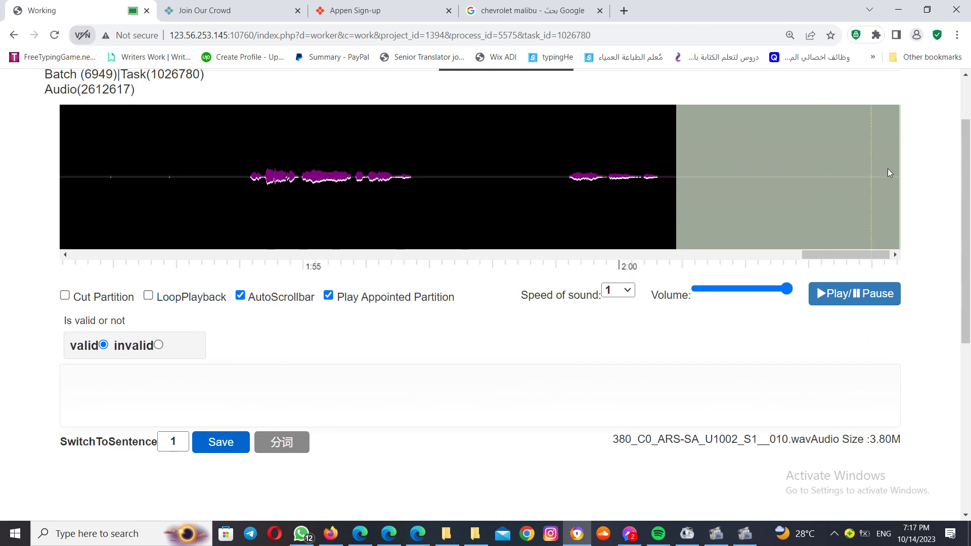
{"action": "left_click_drag", "start_coordinate": [898, 180], "coordinate": [797, 192]}
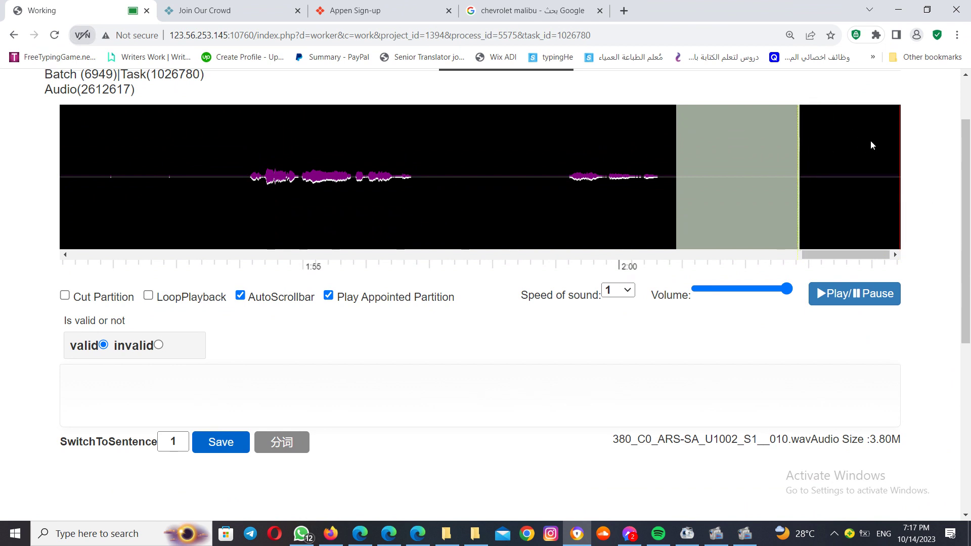
{"action": "left_click", "coordinate": [845, 175]}
{"action": "left_click_drag", "start_coordinate": [844, 176], "coordinate": [900, 177]}
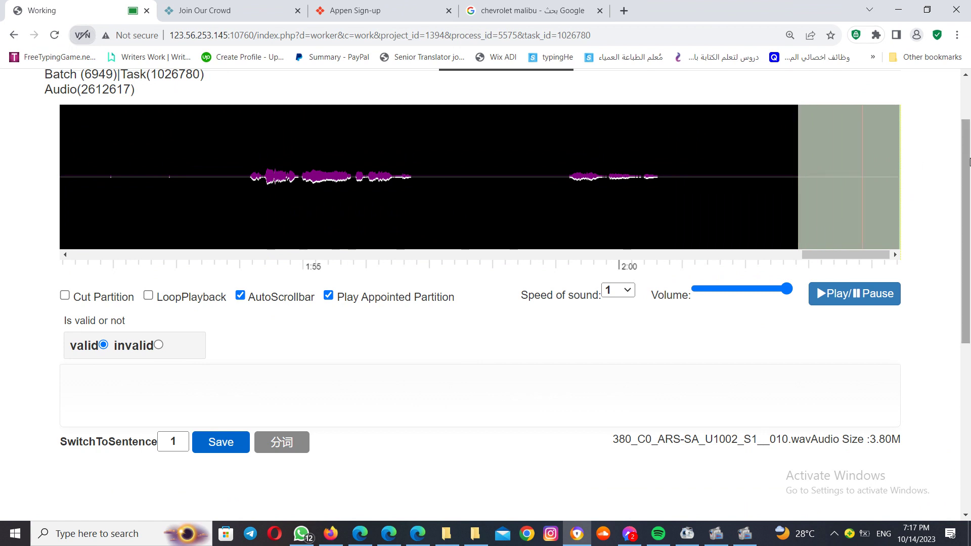
{"action": "left_click_drag", "start_coordinate": [962, 190], "coordinate": [962, 379]}
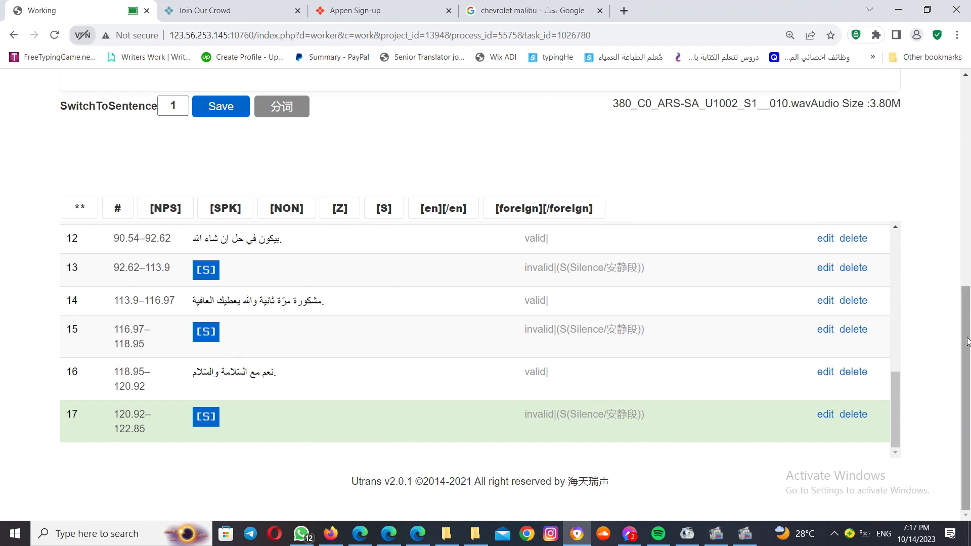
{"action": "scroll", "coordinate": [967, 342], "scroll_direction": "up", "scroll_amount": 5}
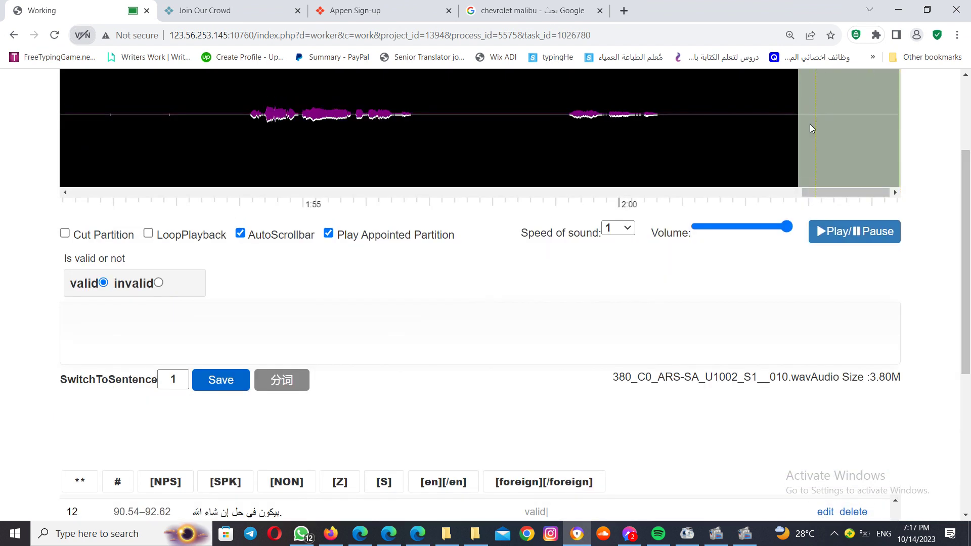
Classify the 122.85–124.45 s selection as invalid with the S (Silence) option, save it, and check it in the segment list
{"action": "left_click", "coordinate": [812, 128]}
{"action": "left_click", "coordinate": [158, 283]}
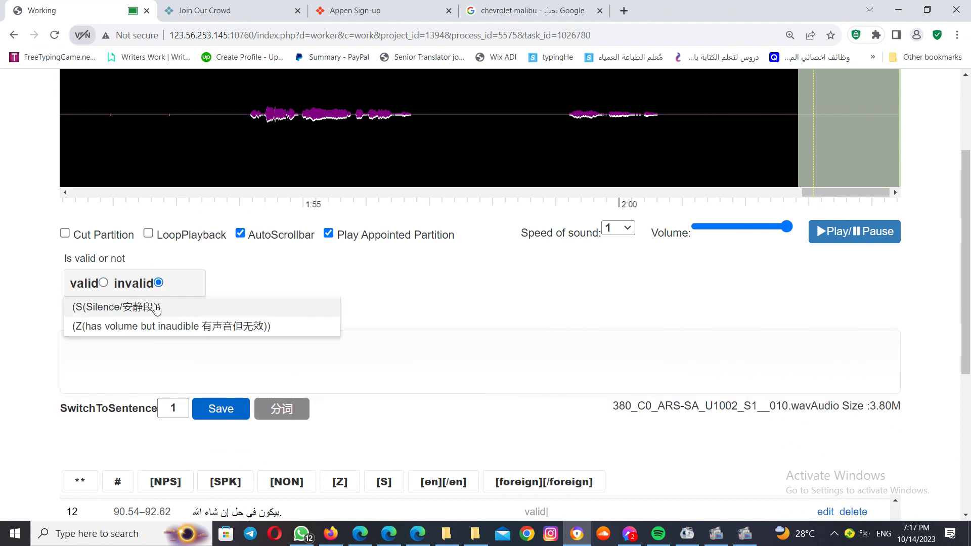
{"action": "left_click", "coordinate": [156, 309]}
{"action": "left_click", "coordinate": [220, 407]}
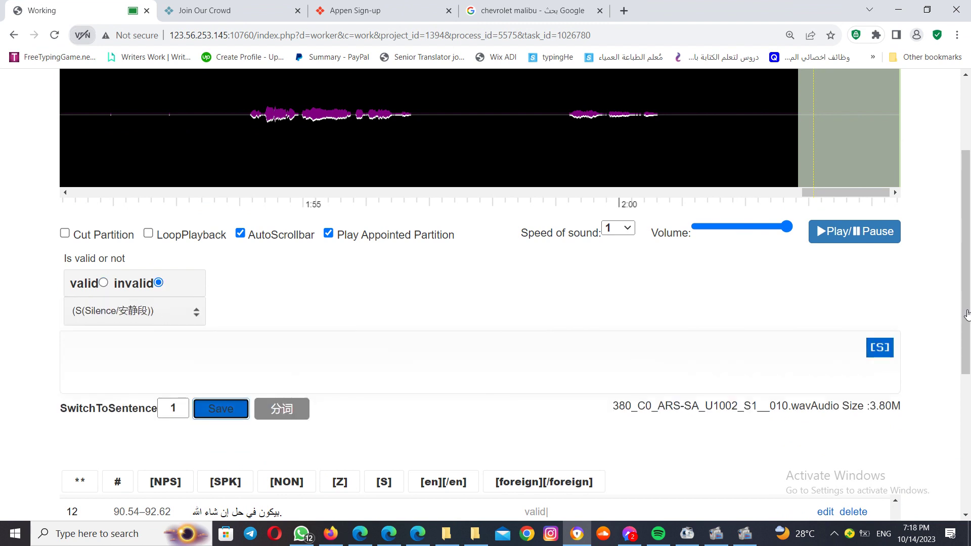
{"action": "left_click_drag", "start_coordinate": [967, 314], "coordinate": [967, 448]}
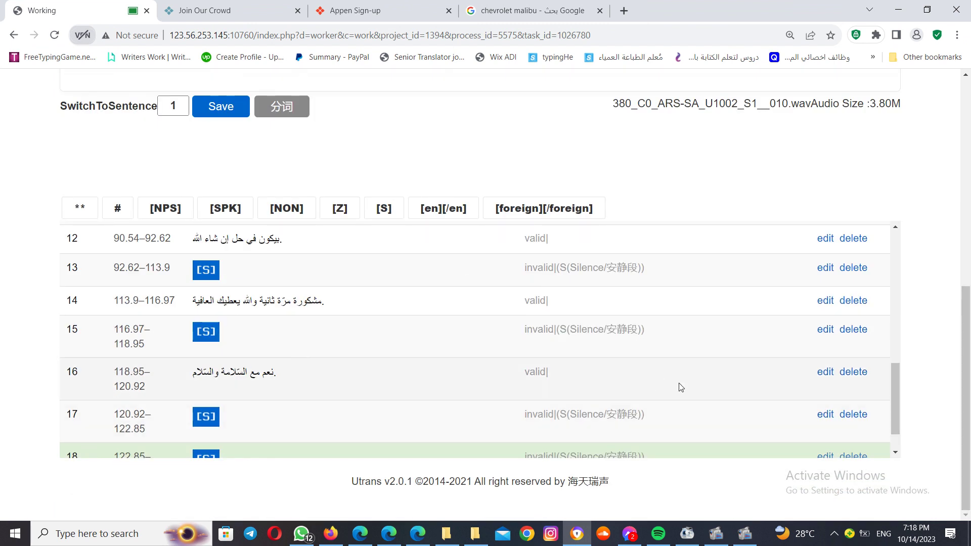
{"action": "scroll", "coordinate": [690, 363], "scroll_direction": "down", "scroll_amount": 1}
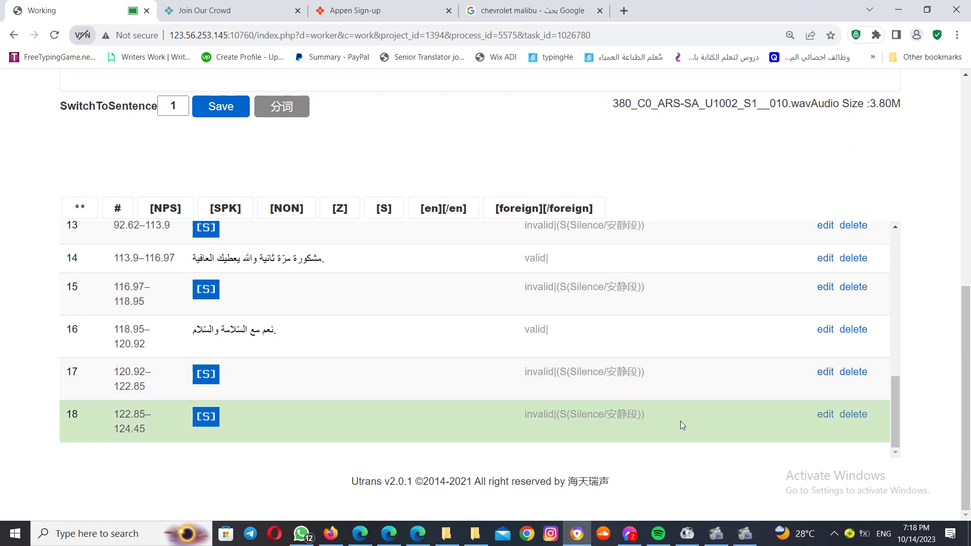
Delete the two consecutive silence segments 17 and 18 from the end of the segment list
{"action": "left_click", "coordinate": [695, 378]}
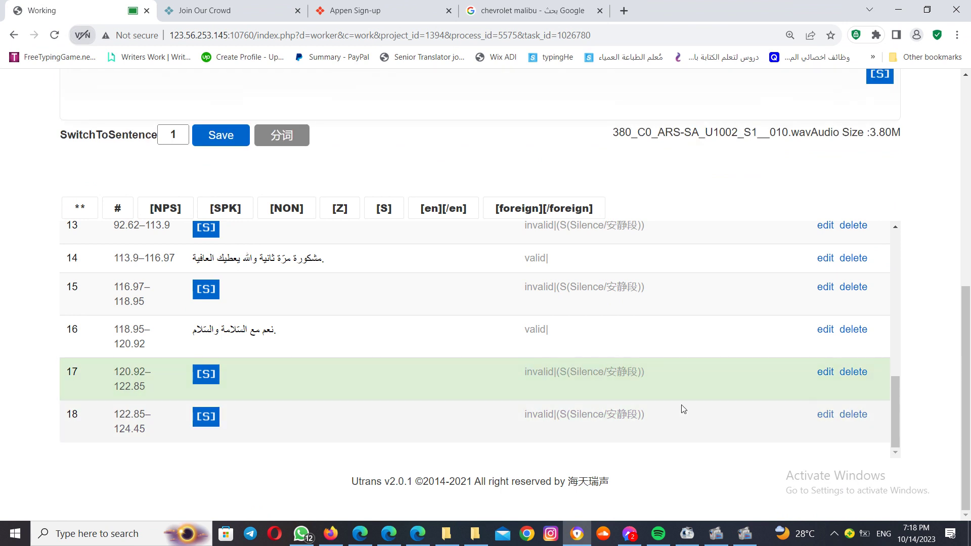
{"action": "left_click", "coordinate": [675, 368]}
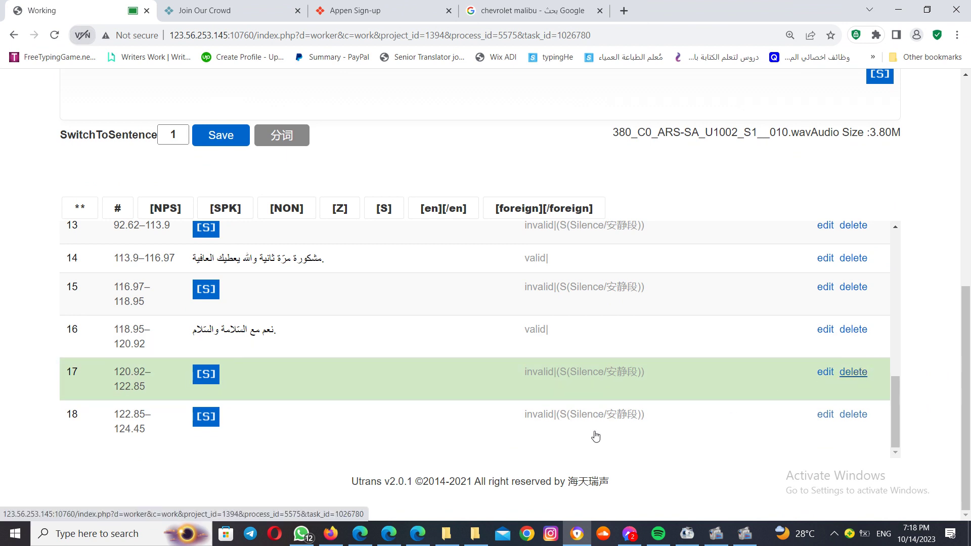
{"action": "left_click", "coordinate": [727, 413]}
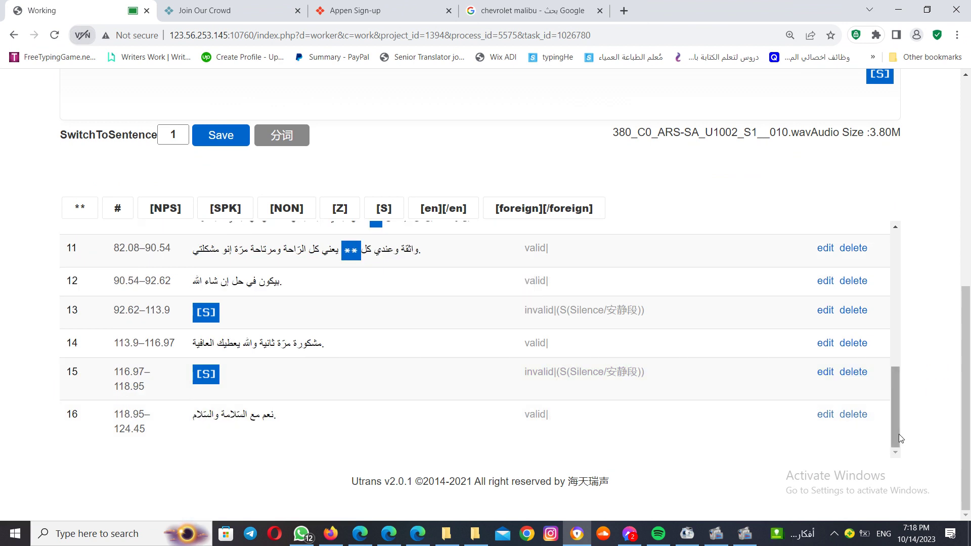
Cut segment 16 so that it ends at 121.03 s, shortly after the last speech in the waveform
{"action": "left_click_drag", "start_coordinate": [968, 415], "coordinate": [966, 248]}
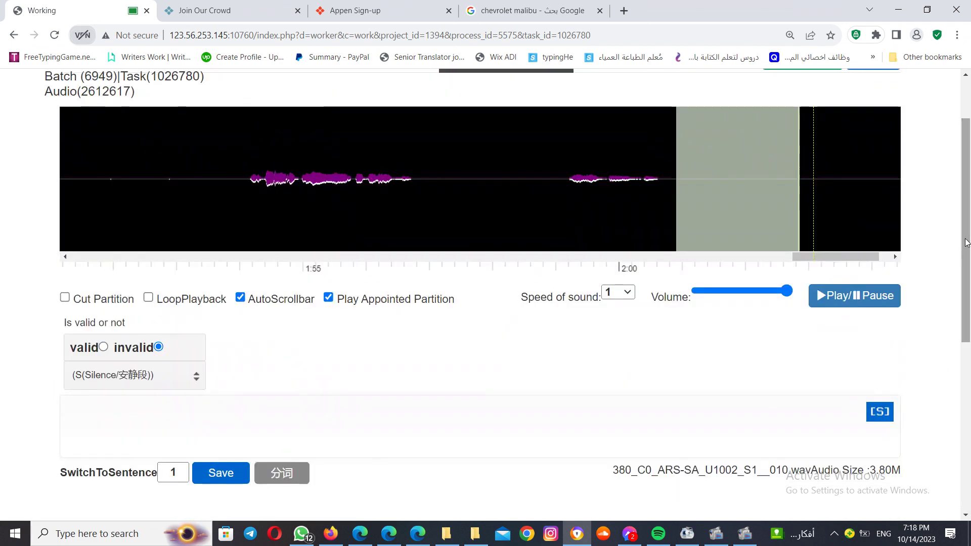
{"action": "left_click", "coordinate": [776, 233]}
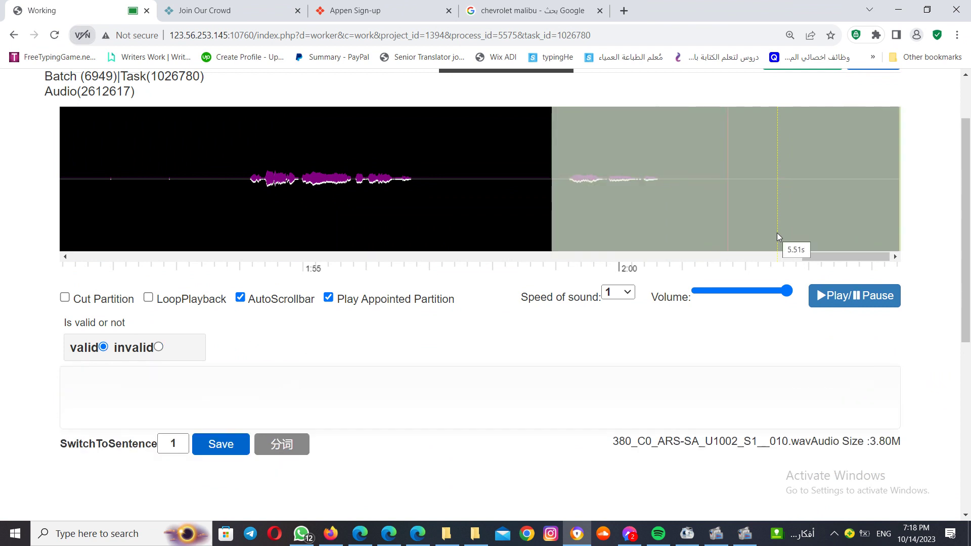
{"action": "left_click", "coordinate": [684, 207]}
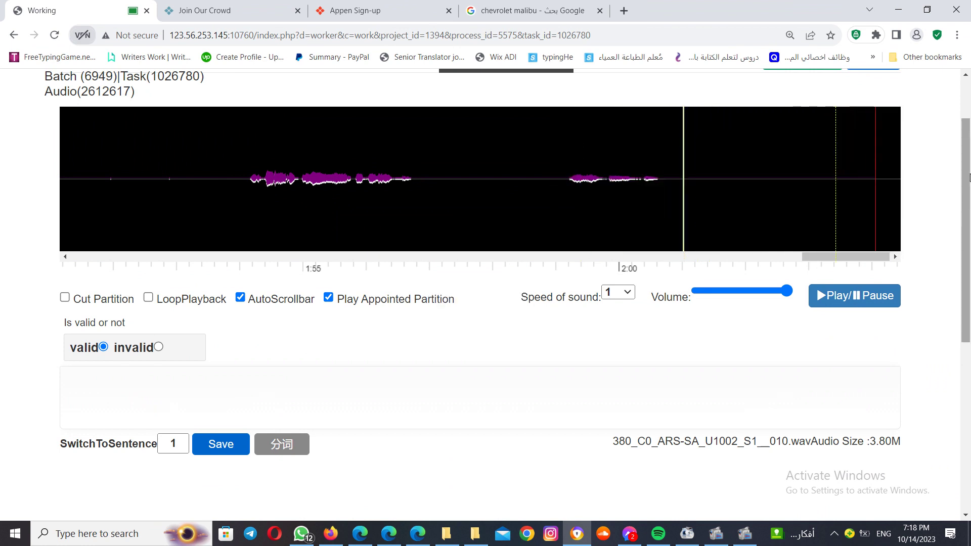
{"action": "mouse_move", "coordinate": [961, 208]}
{"action": "left_mouse_down"}
{"action": "mouse_move", "coordinate": [960, 377]}
{"action": "mouse_move", "coordinate": [930, 198]}
{"action": "left_mouse_up"}
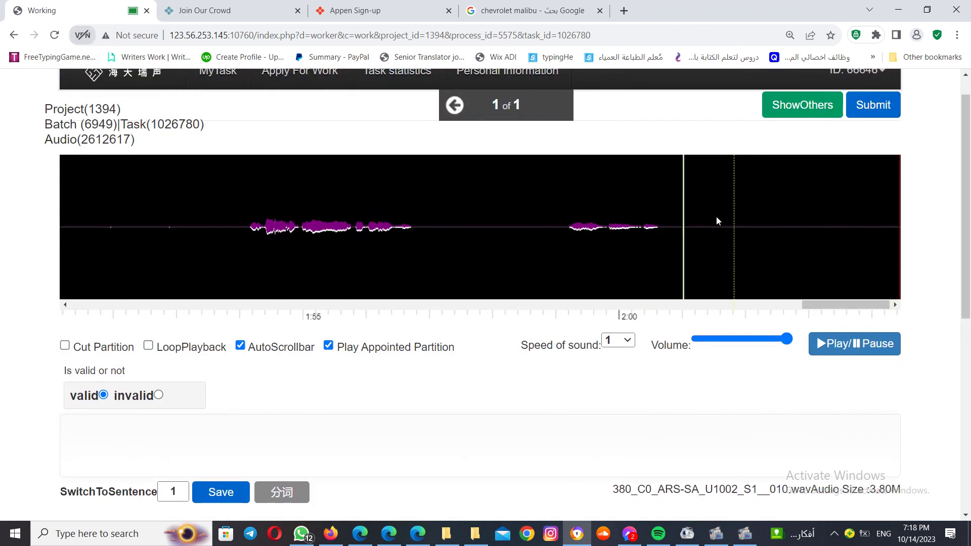
{"action": "left_click", "coordinate": [683, 218]}
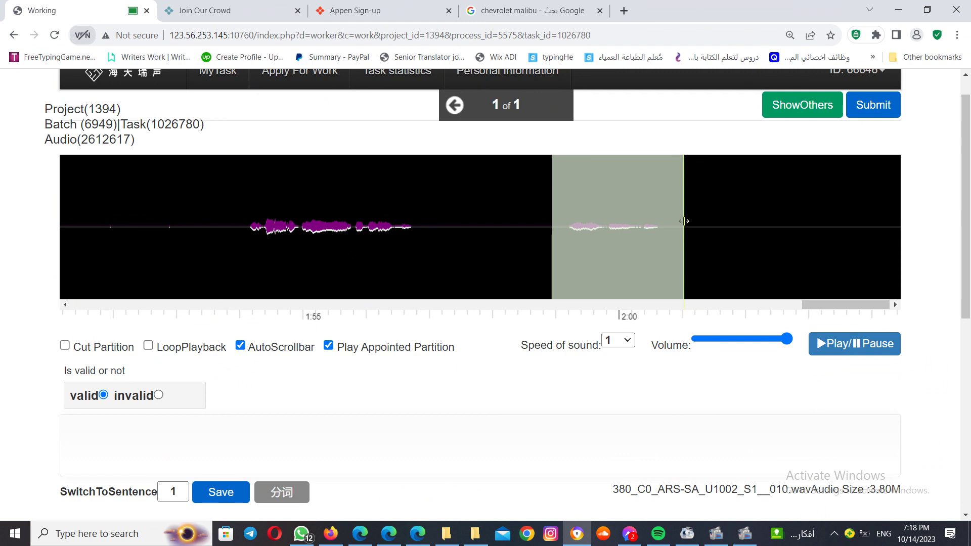
Select the audio from 121.03 s to the end at 124.45 s and save it as invalid with the S (Silence) option
{"action": "left_click_drag", "start_coordinate": [684, 220], "coordinate": [707, 214]}
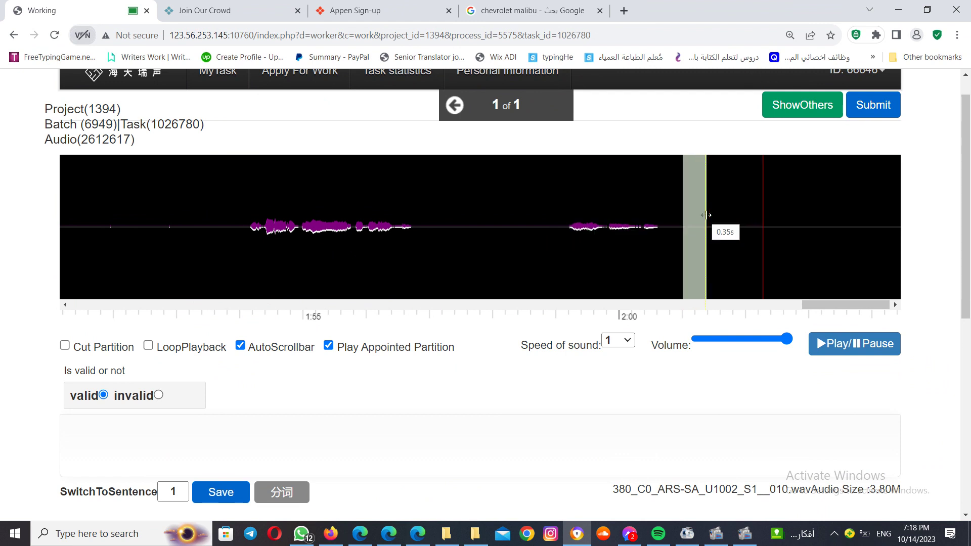
{"action": "left_click", "coordinate": [875, 238]}
{"action": "left_click_drag", "start_coordinate": [893, 219], "coordinate": [900, 226]}
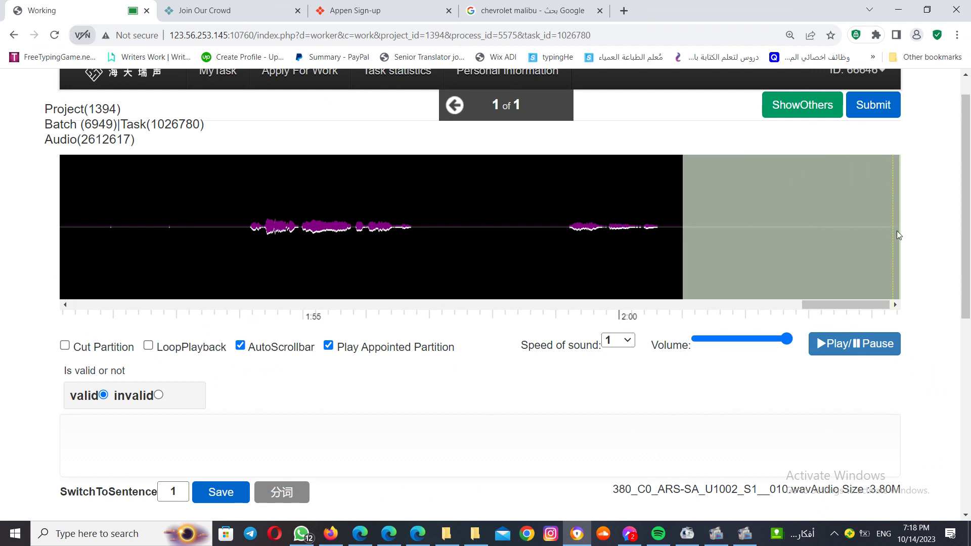
{"action": "scroll", "coordinate": [963, 268], "scroll_direction": "down", "scroll_amount": 2}
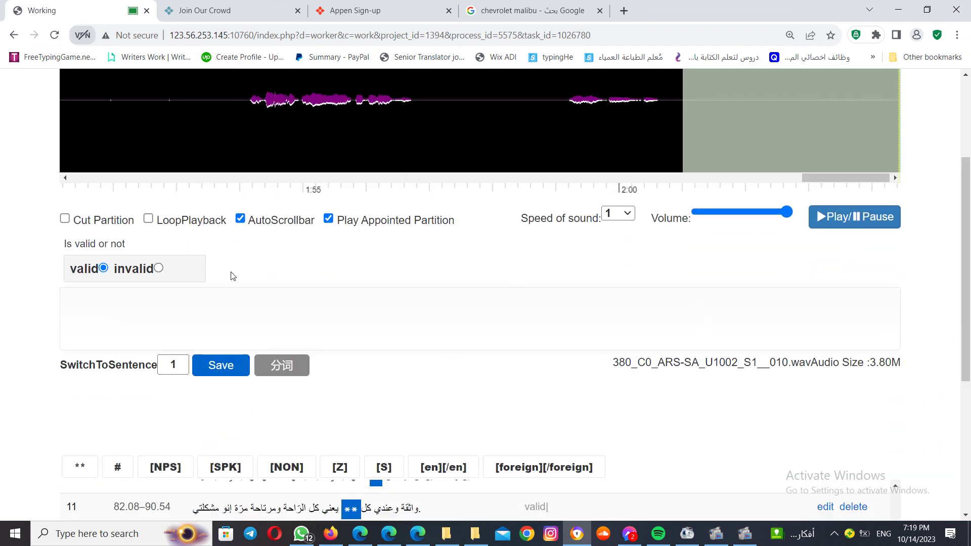
{"action": "left_click", "coordinate": [158, 268]}
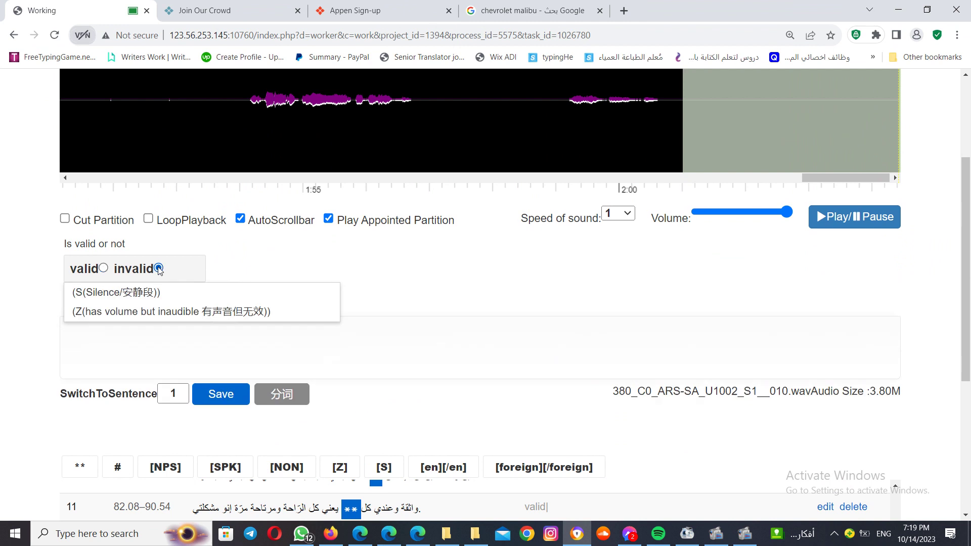
{"action": "left_click", "coordinate": [154, 294]}
{"action": "left_click", "coordinate": [227, 397]}
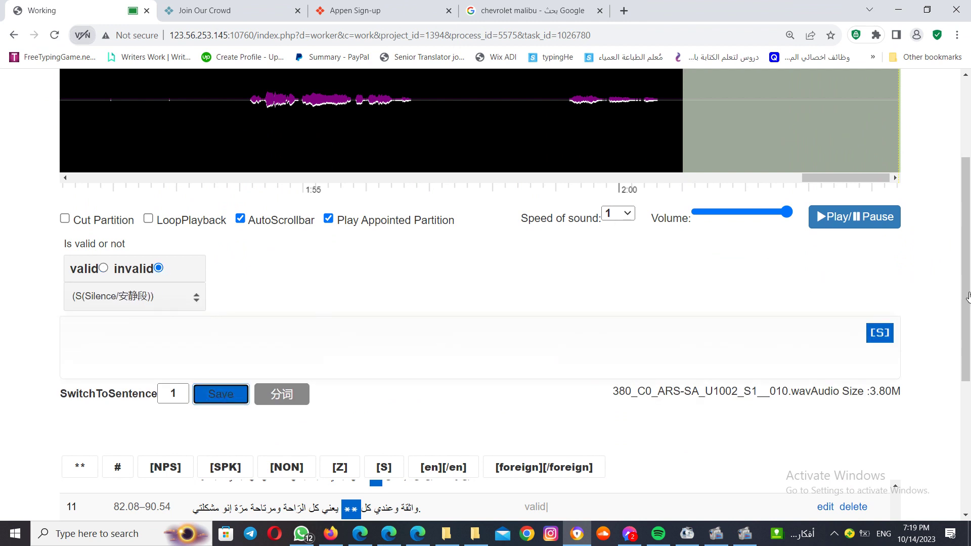
{"action": "left_click_drag", "start_coordinate": [967, 296], "coordinate": [969, 437]}
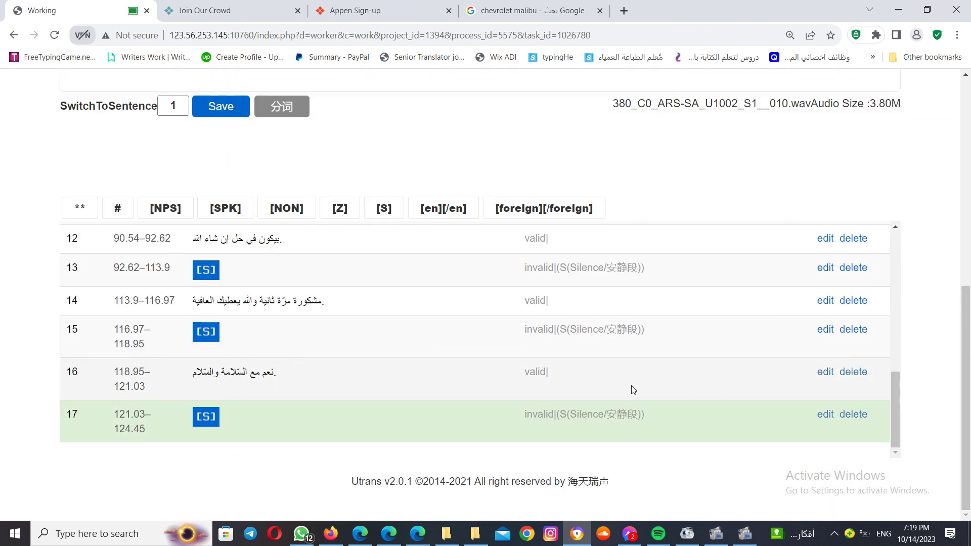
Review the saved segments, opening segments 16, 14 and 13 to check their transcripts, time ranges and waveform
{"action": "left_click", "coordinate": [273, 388]}
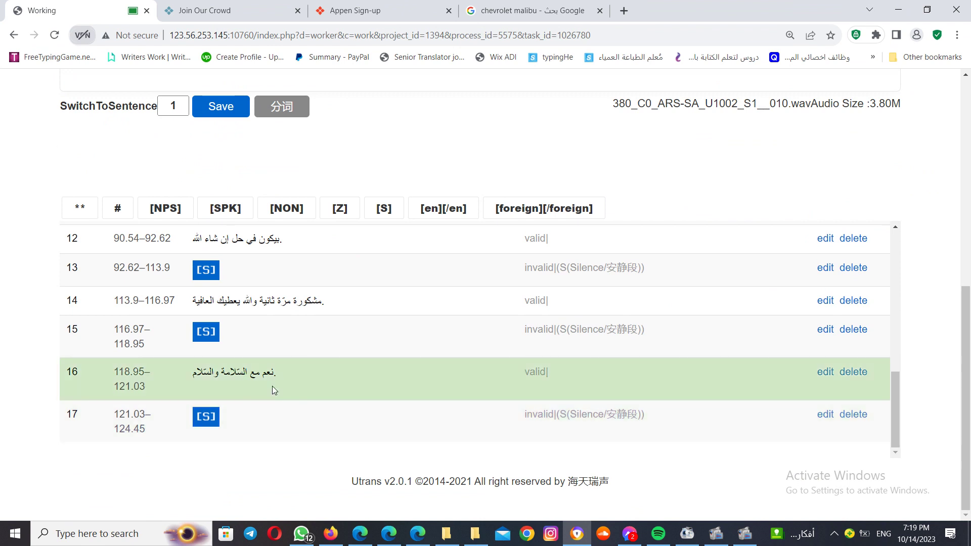
{"action": "left_click", "coordinate": [374, 304]}
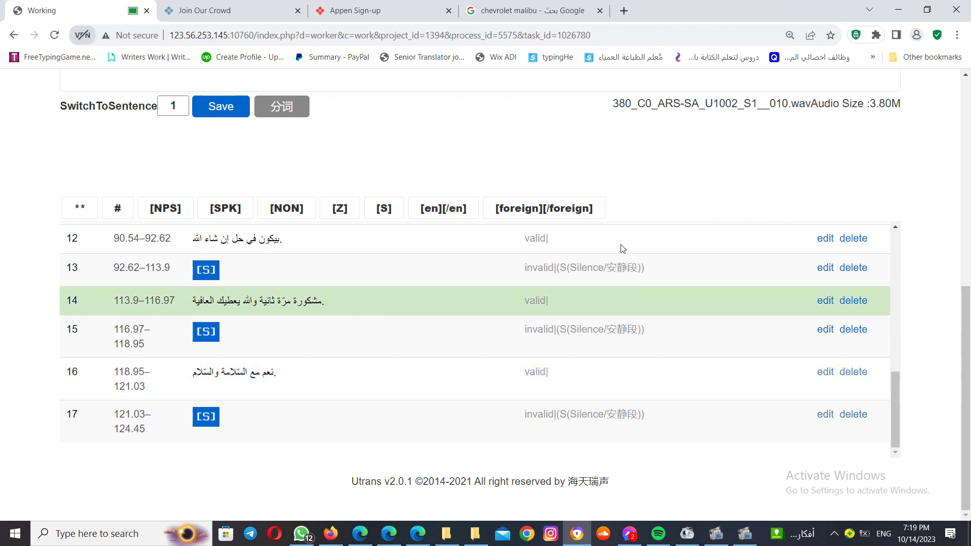
{"action": "left_click_drag", "start_coordinate": [898, 413], "coordinate": [897, 360]}
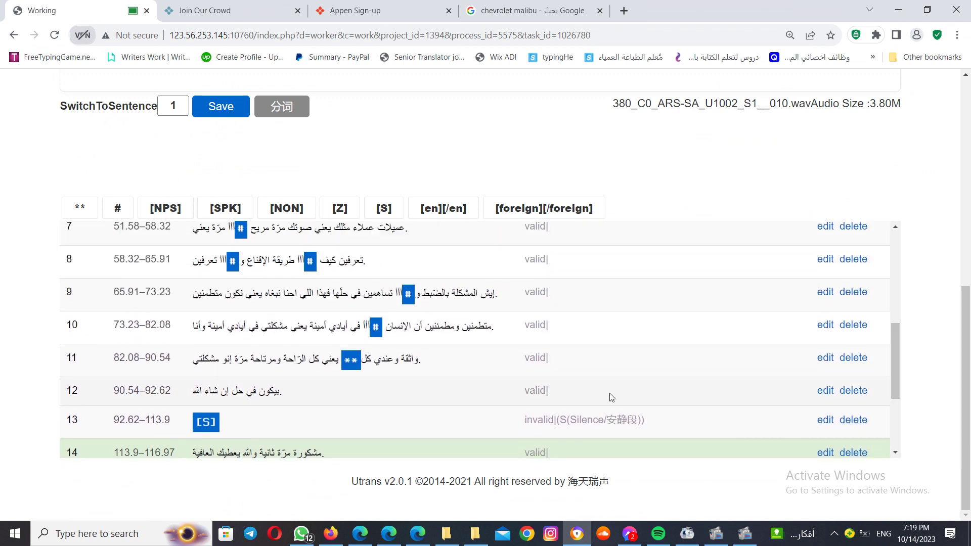
{"action": "left_click_drag", "start_coordinate": [967, 315], "coordinate": [967, 288]}
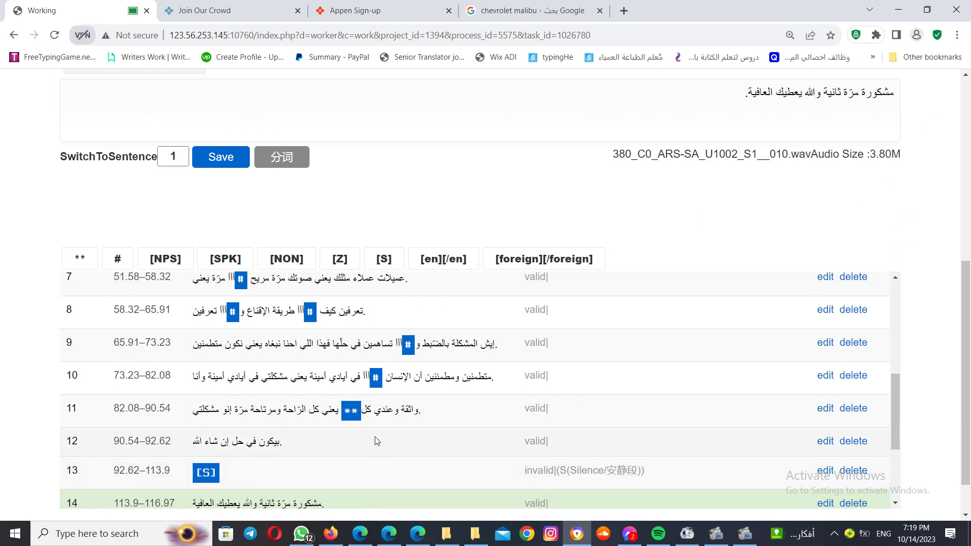
{"action": "left_click", "coordinate": [372, 475]}
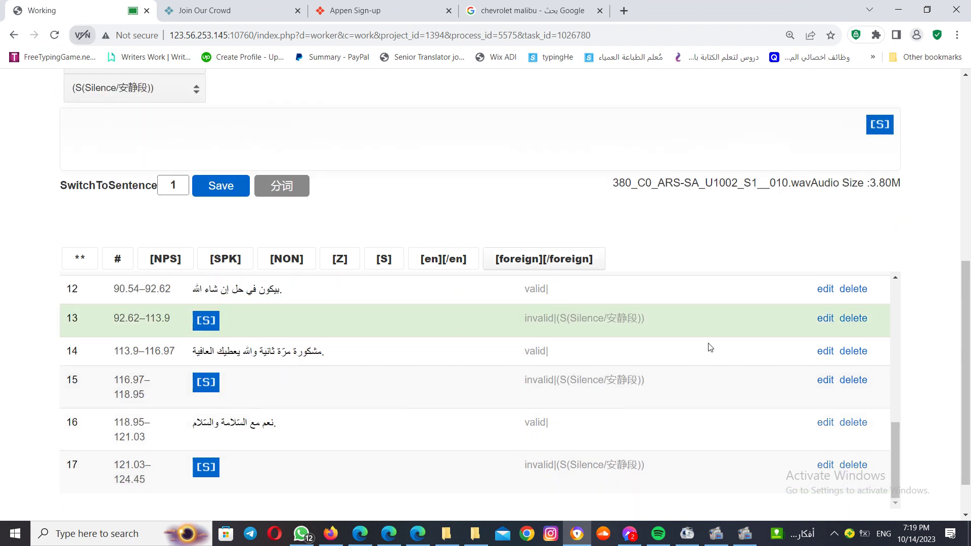
{"action": "left_click_drag", "start_coordinate": [967, 329], "coordinate": [968, 147]}
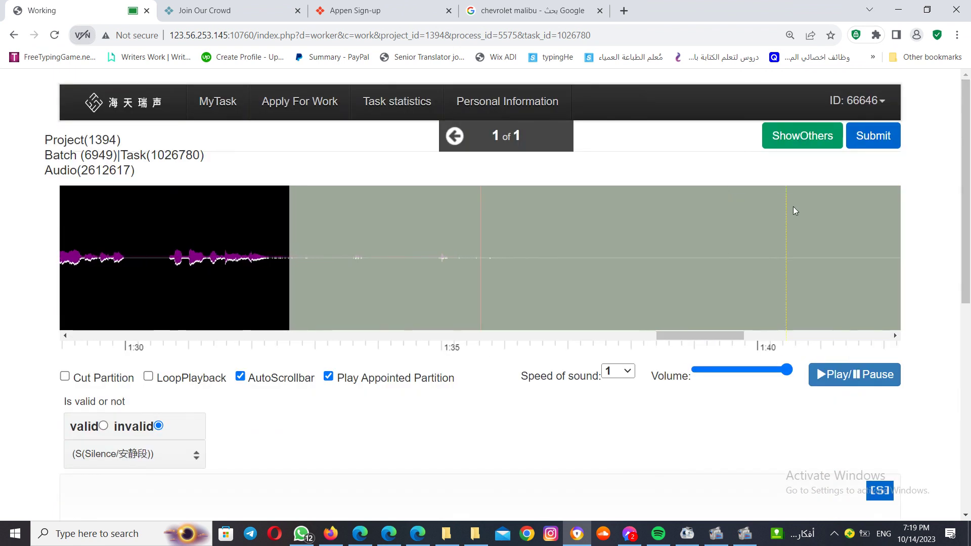